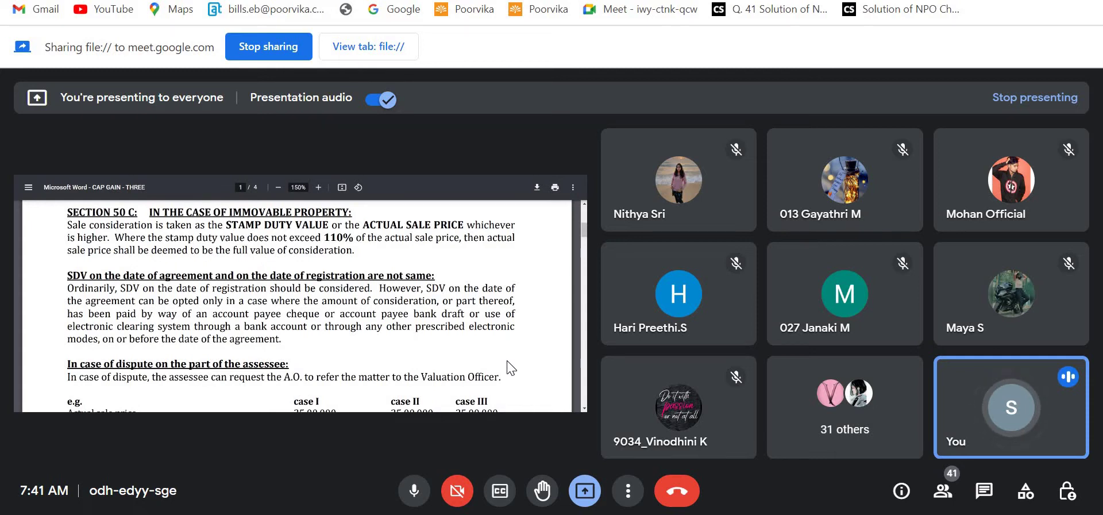
Switch to the Excel workbook and change the font color of the sale consideration sentence in B28 to red
key(alt+Tab)
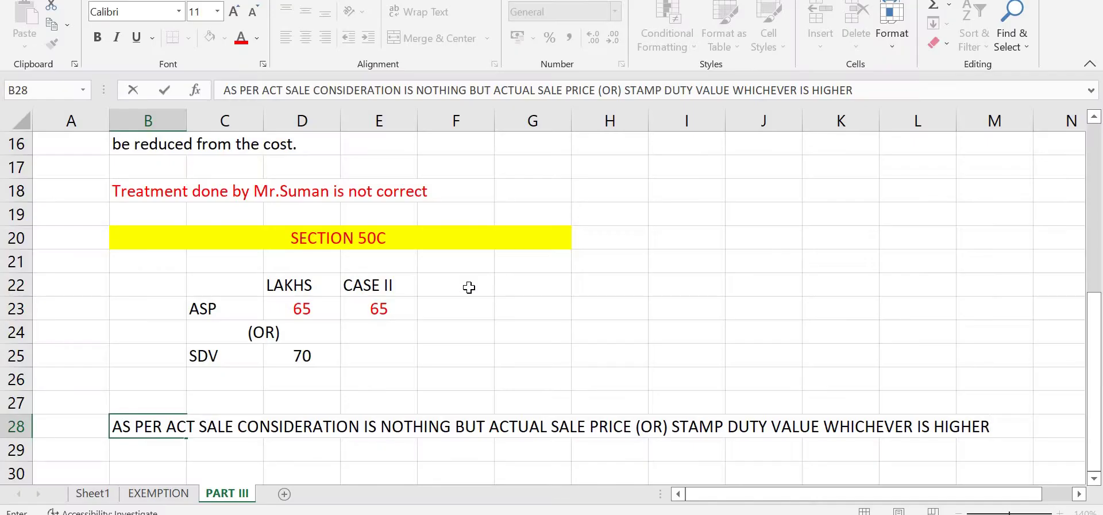
click(267, 240)
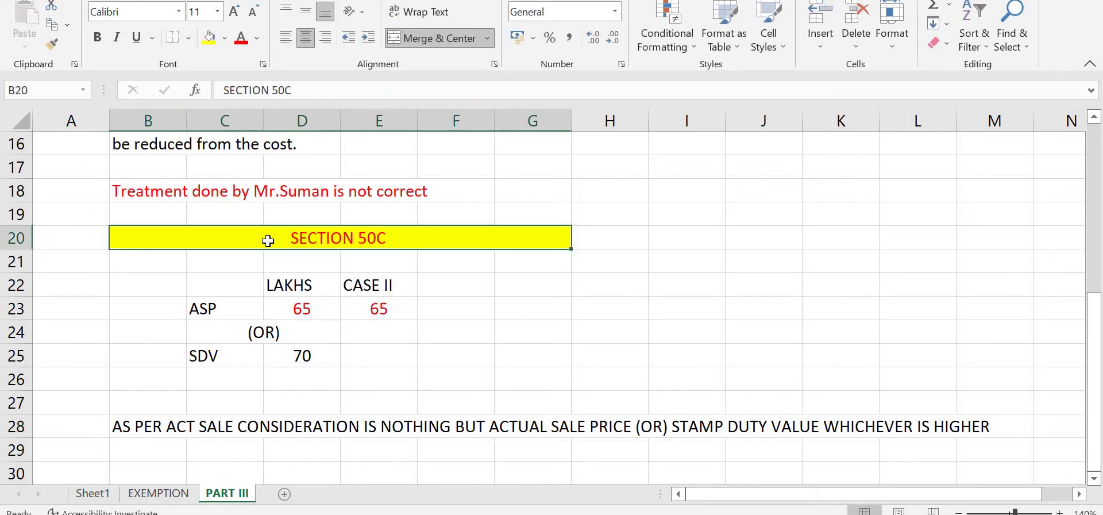
click(287, 314)
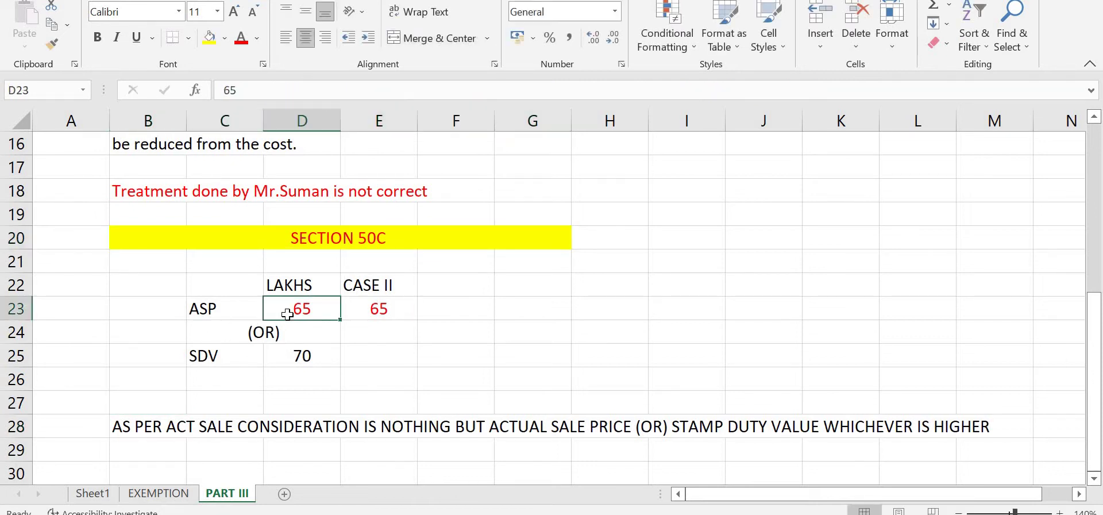
click(294, 355)
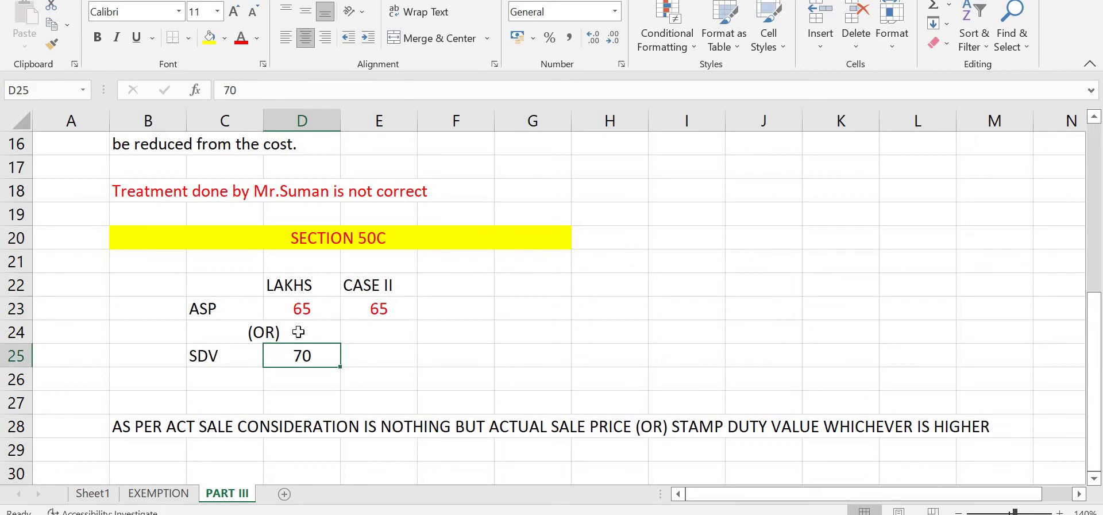
click(116, 432)
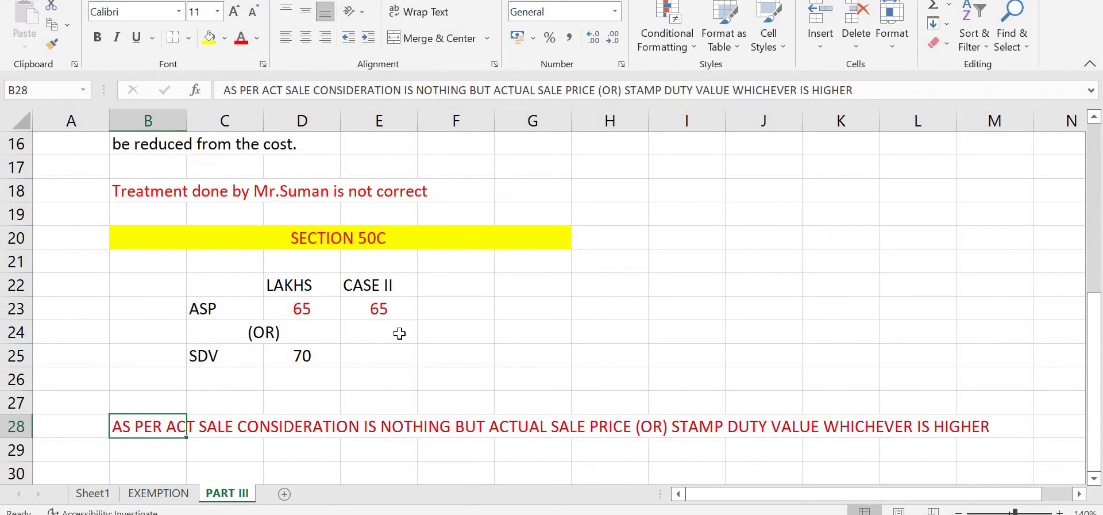
Enter the label SC in C27, below the SDV row
click(215, 400)
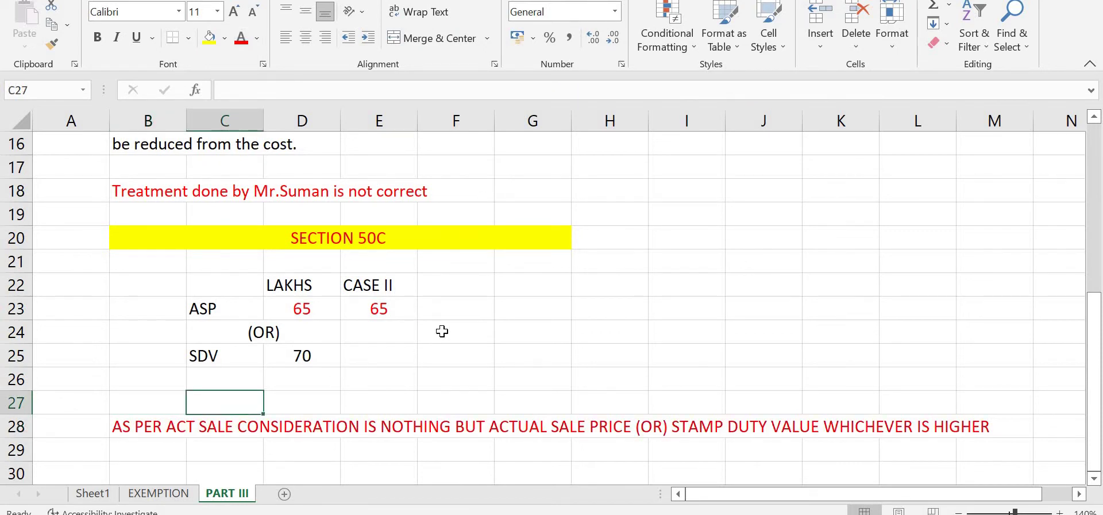
text(SC)
key(Return)
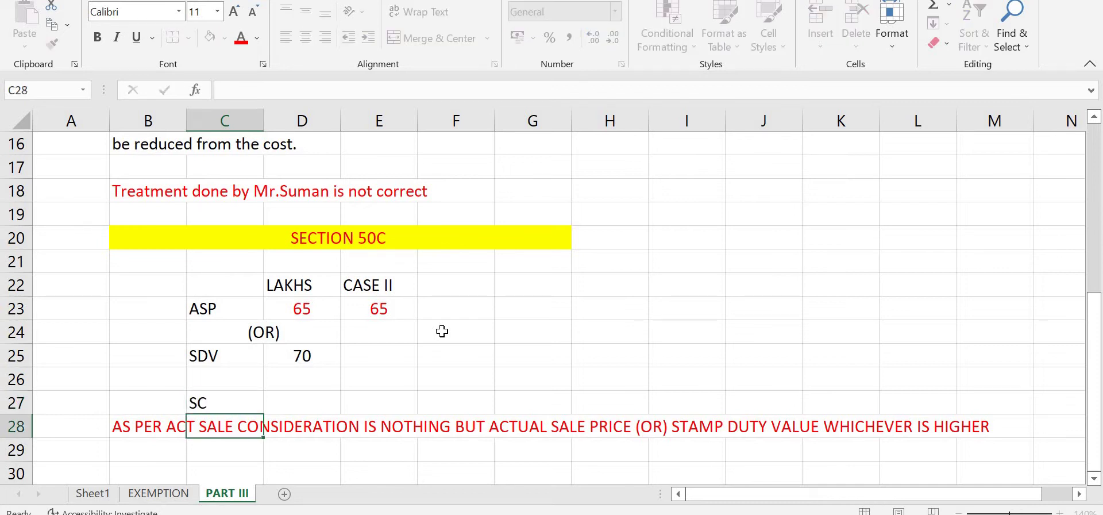
Move the red sale consideration sentence from B28 down to B30
click(135, 432)
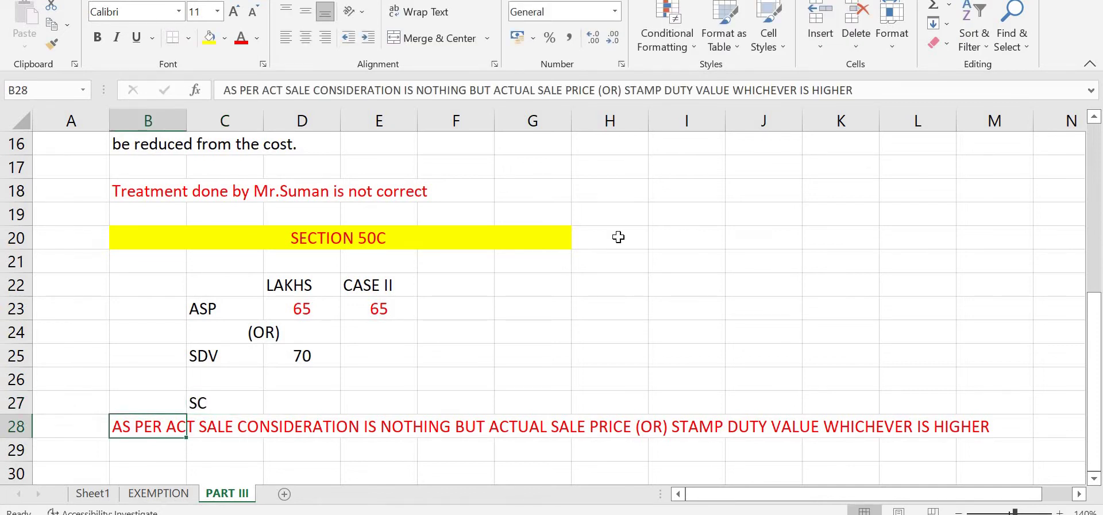
key(ctrl+x)
key(Down)
key(Down)
key(Return)
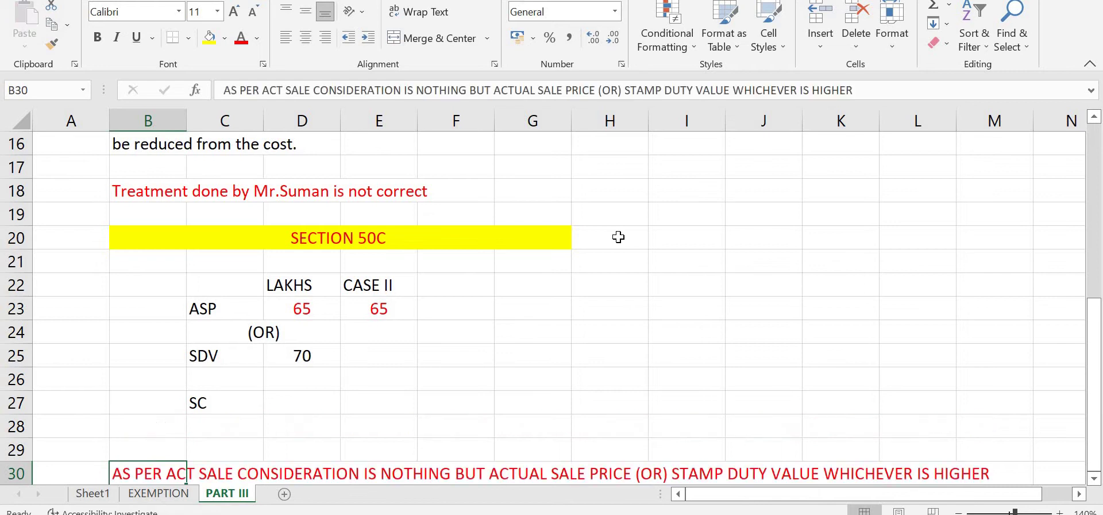
Enter 70 in D27 as the sale consideration next to the SC label, and dismiss the presenting notification
click(305, 399)
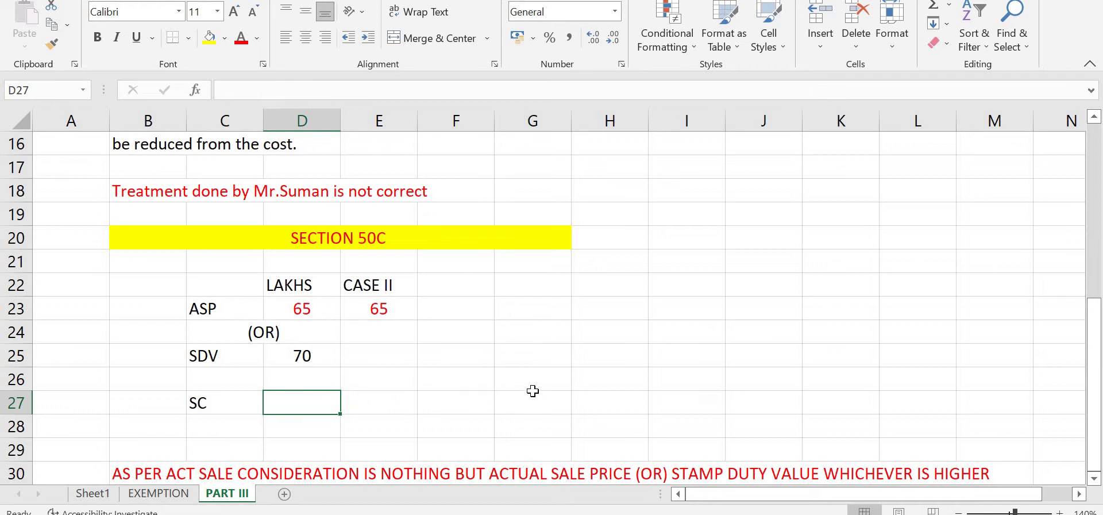
click(298, 308)
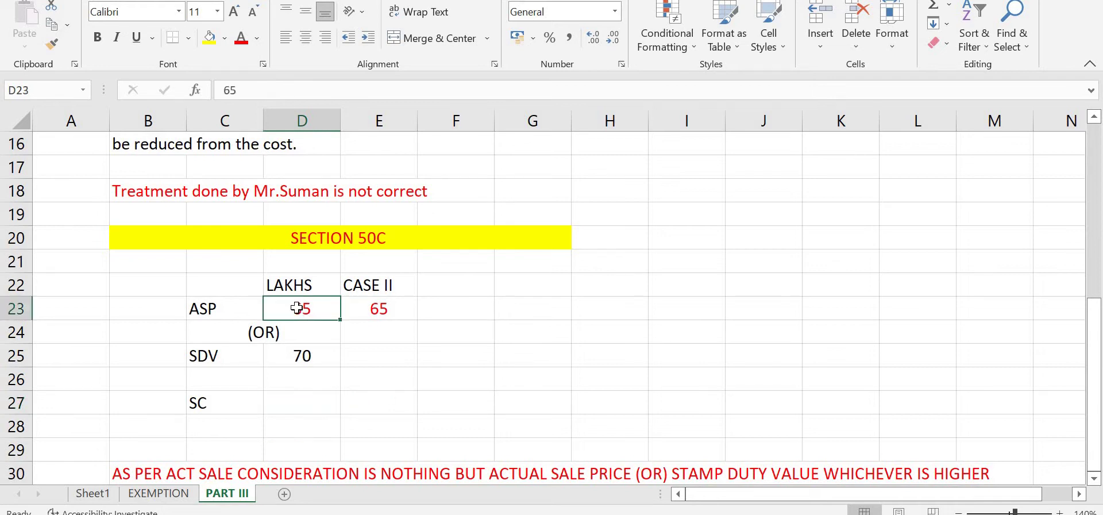
click(301, 356)
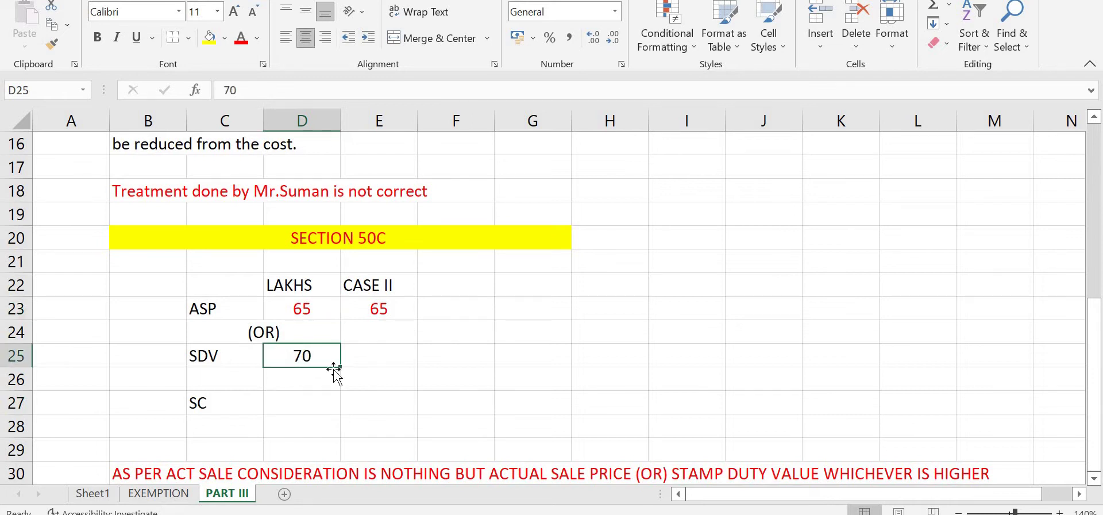
click(313, 395)
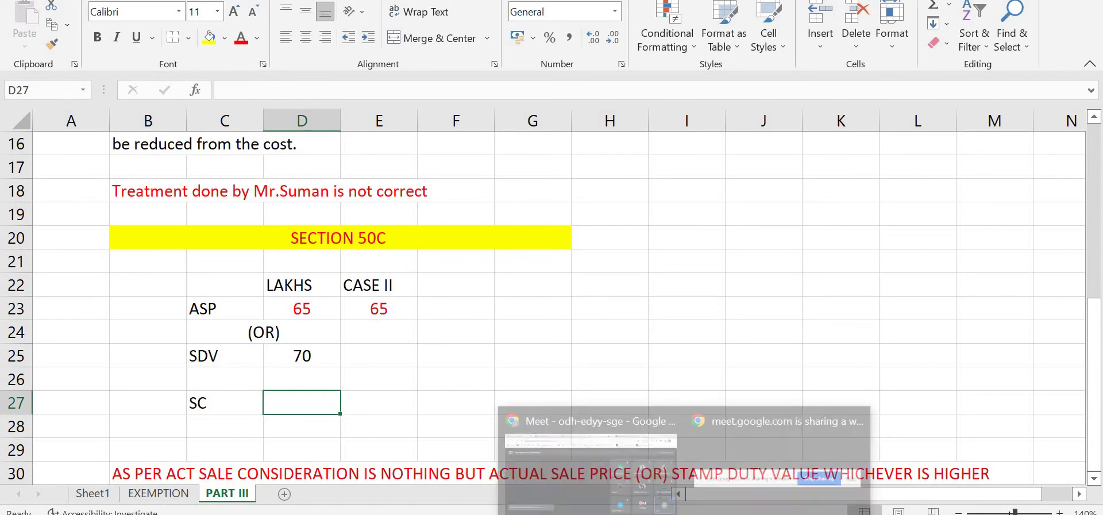
click(558, 457)
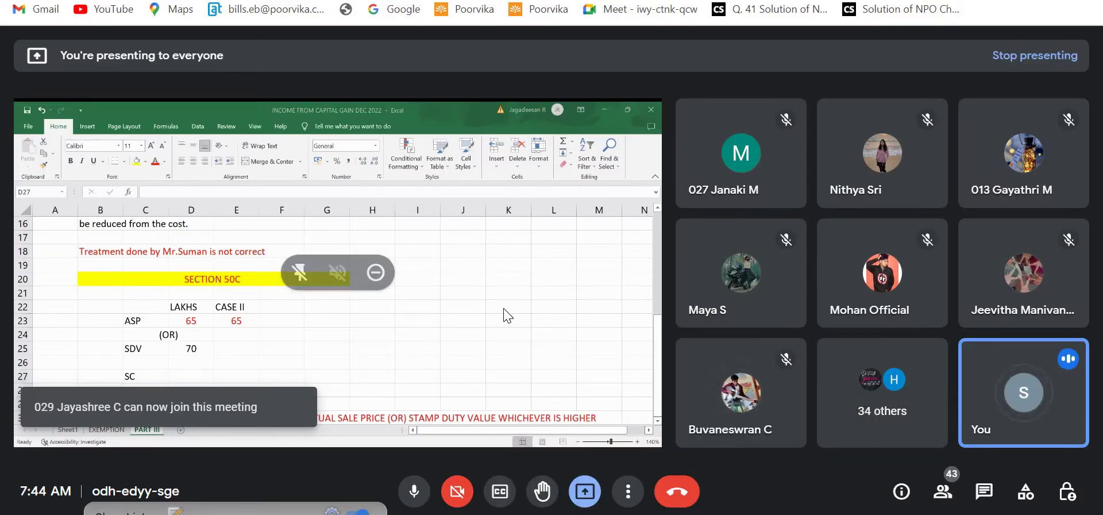
key(alt+Tab)
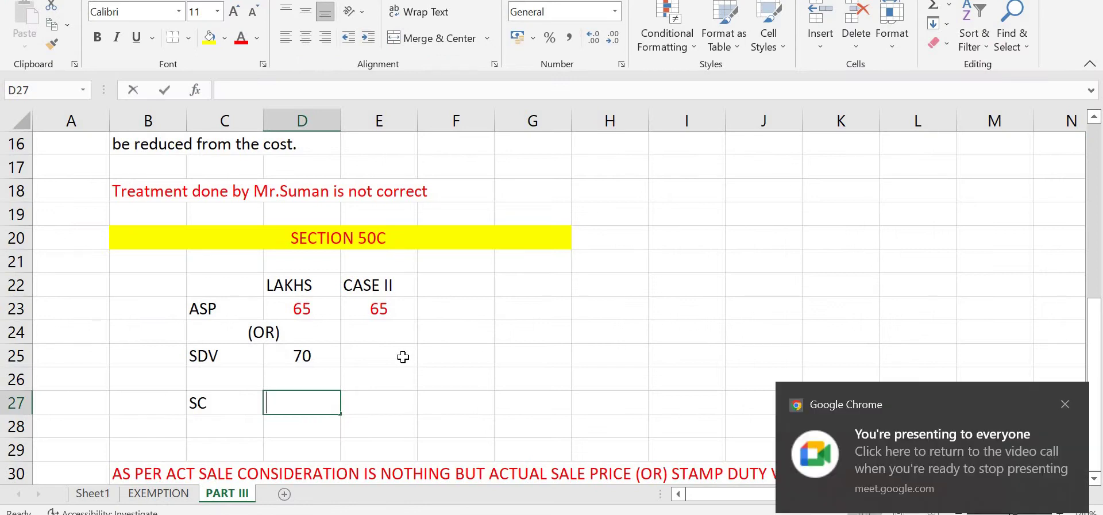
text(70)
key(Return)
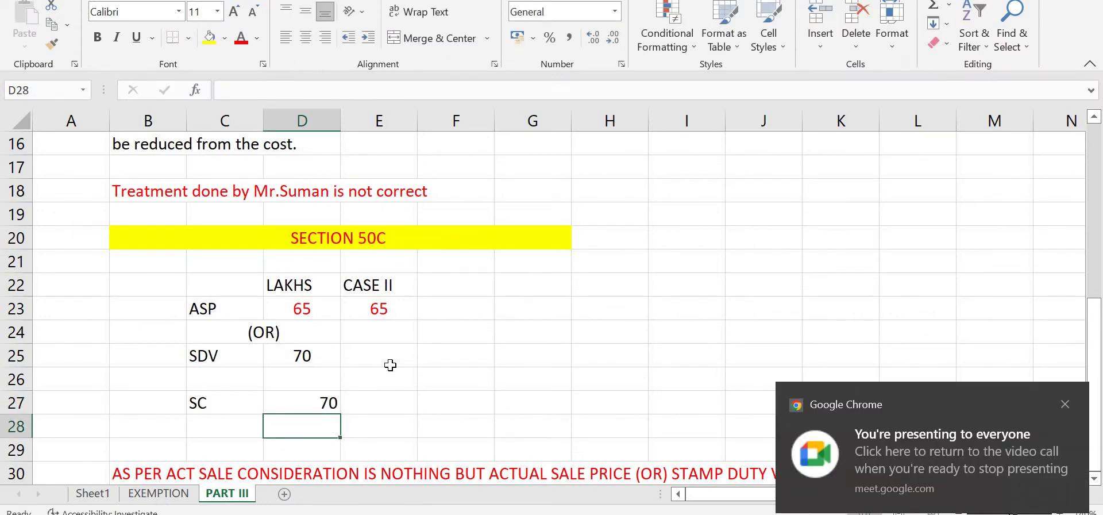
click(1064, 404)
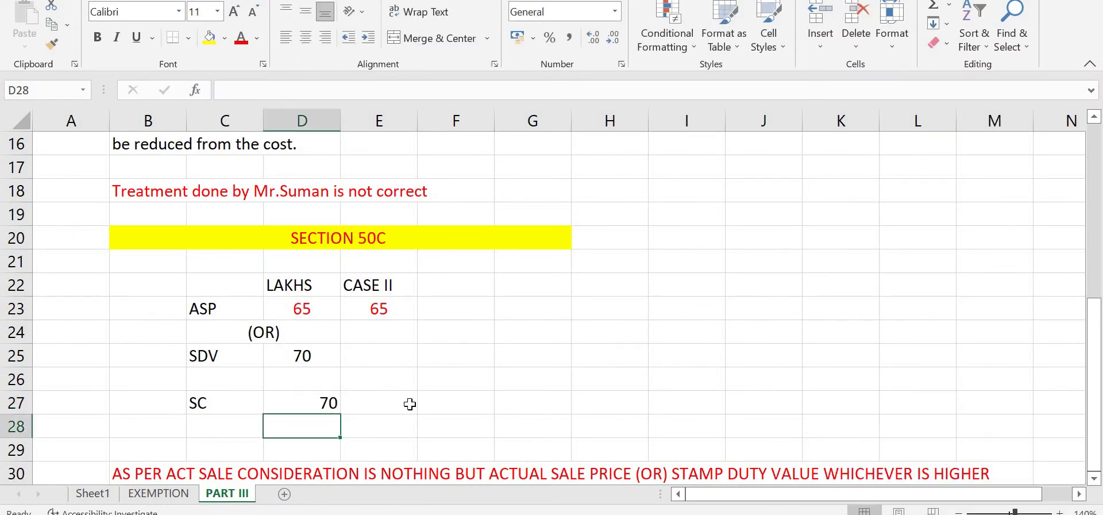
Consult the Section 50 C rule on the 110% limit in the CAP GAIN - THREE PDF and return to the Excel workbook
click(305, 398)
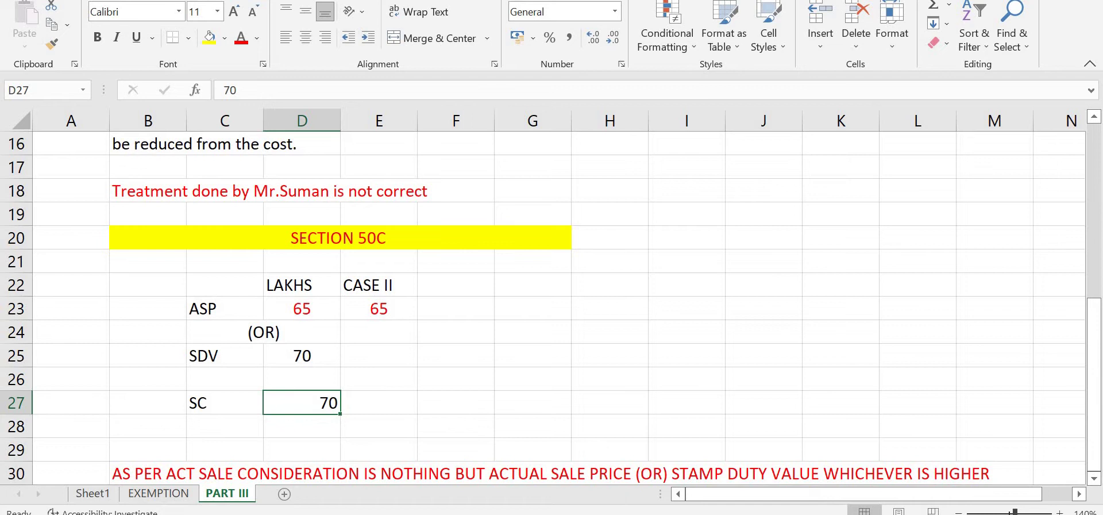
click(557, 483)
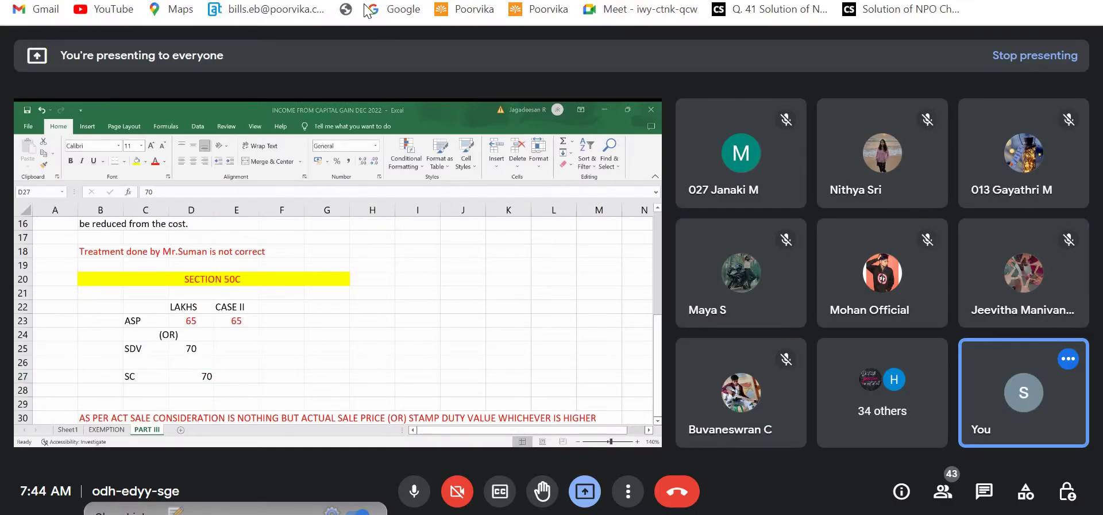
key(alt+Tab)
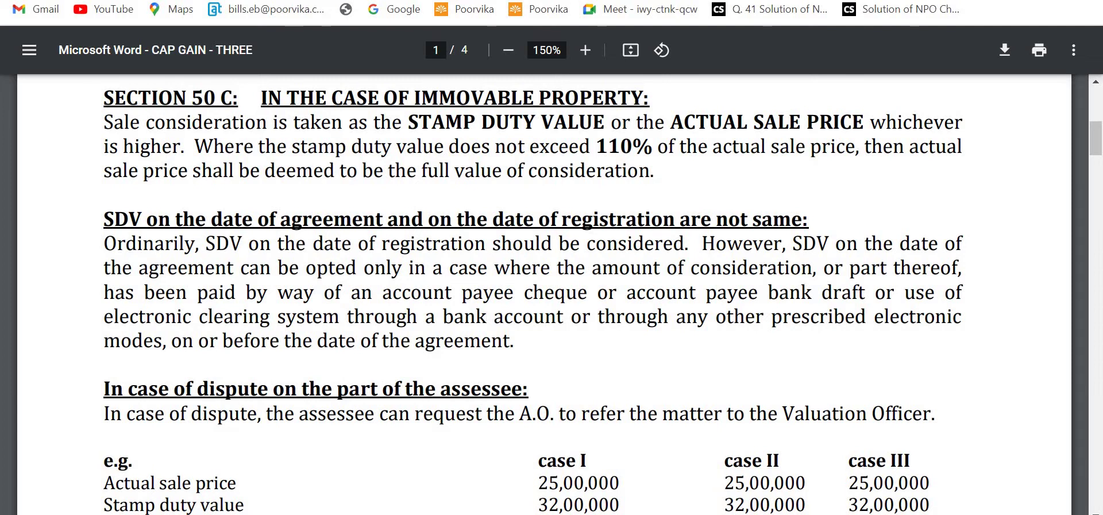
mouse_move(673, 509)
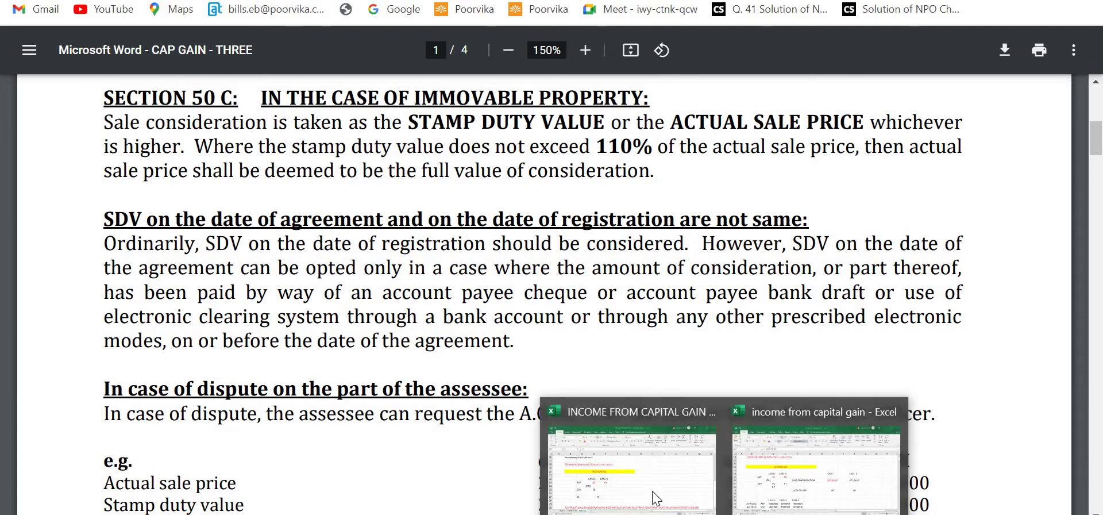
click(617, 469)
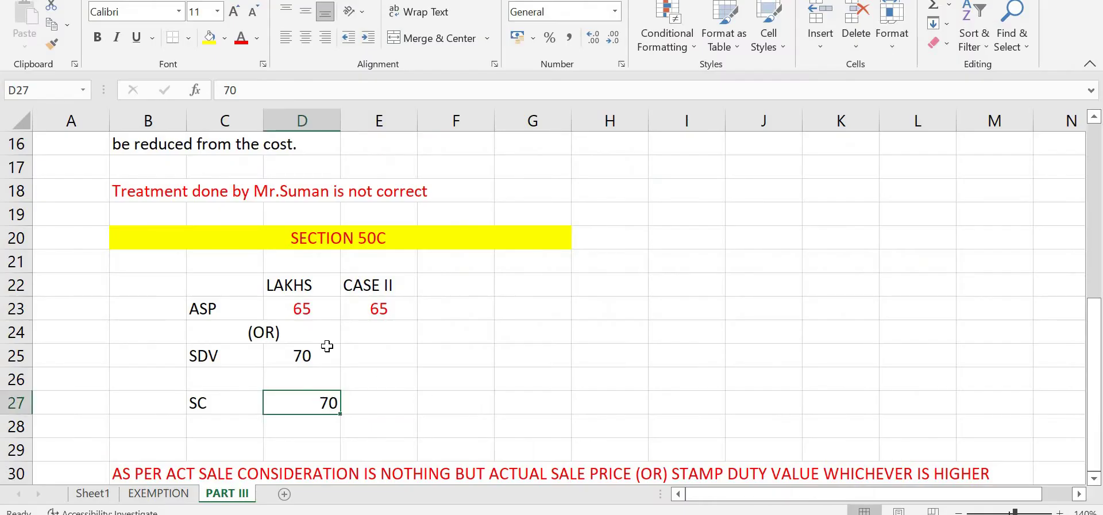
Enter 110% in A25, on the same row as the stamp duty value
click(289, 310)
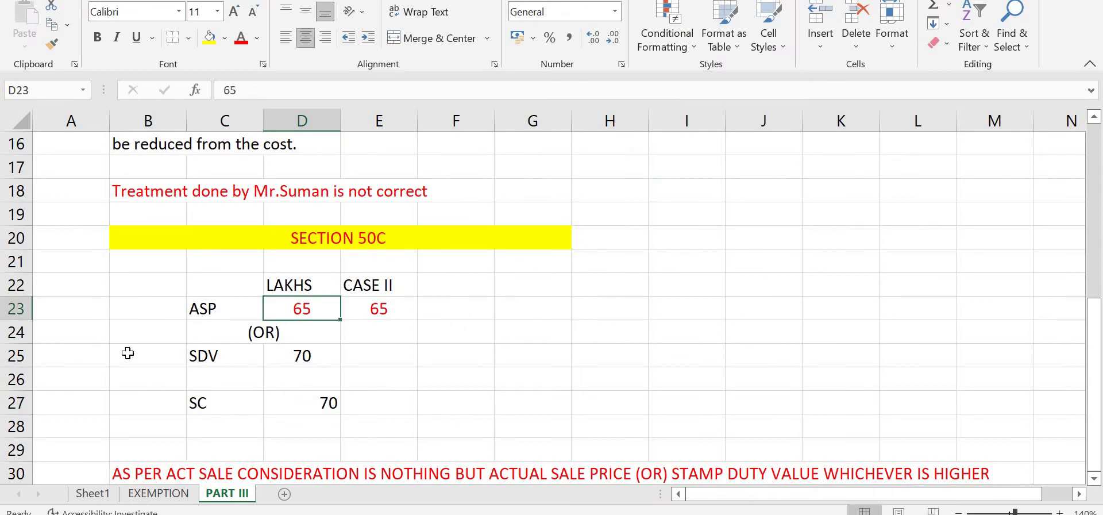
click(128, 353)
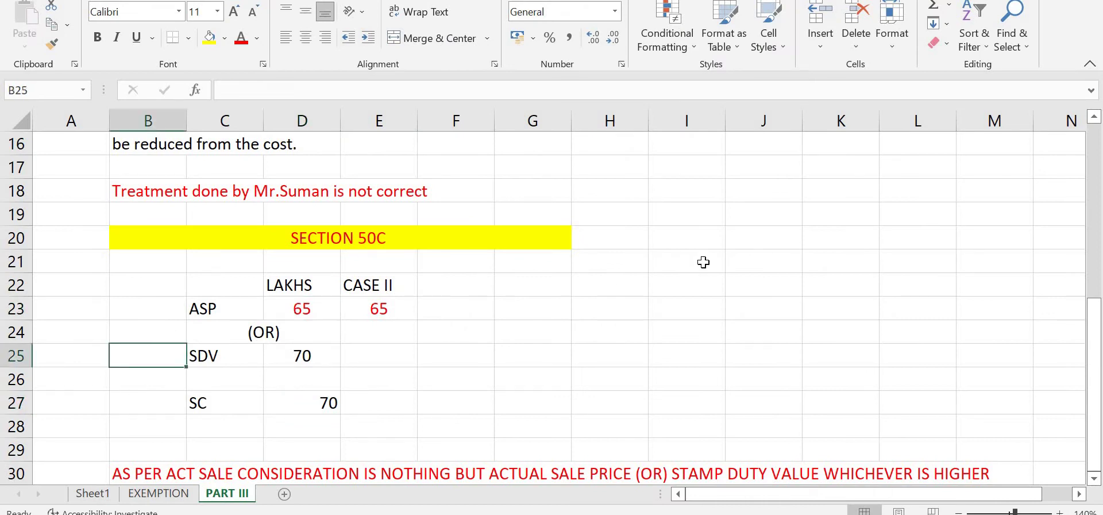
click(90, 356)
text(110%)
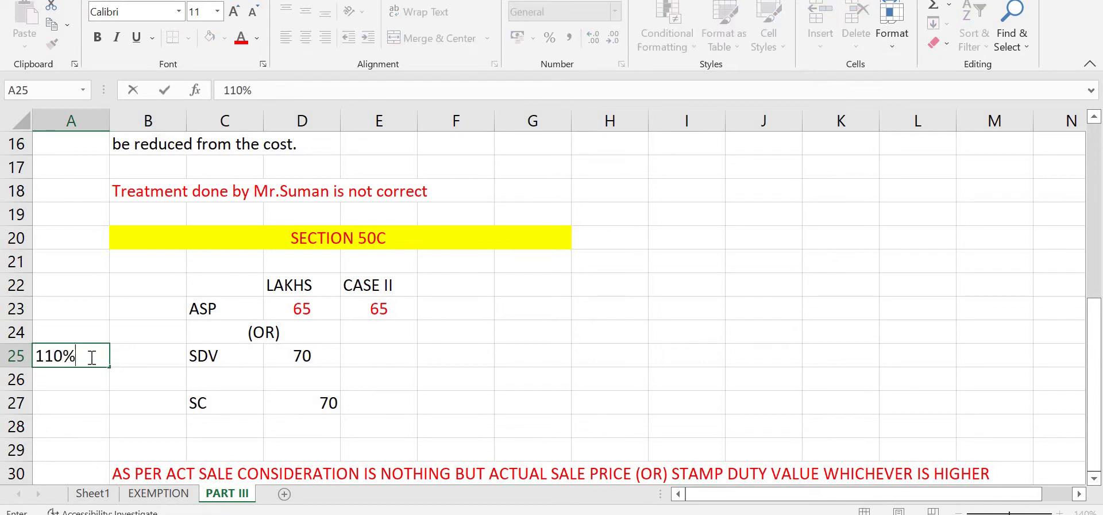
key(Return)
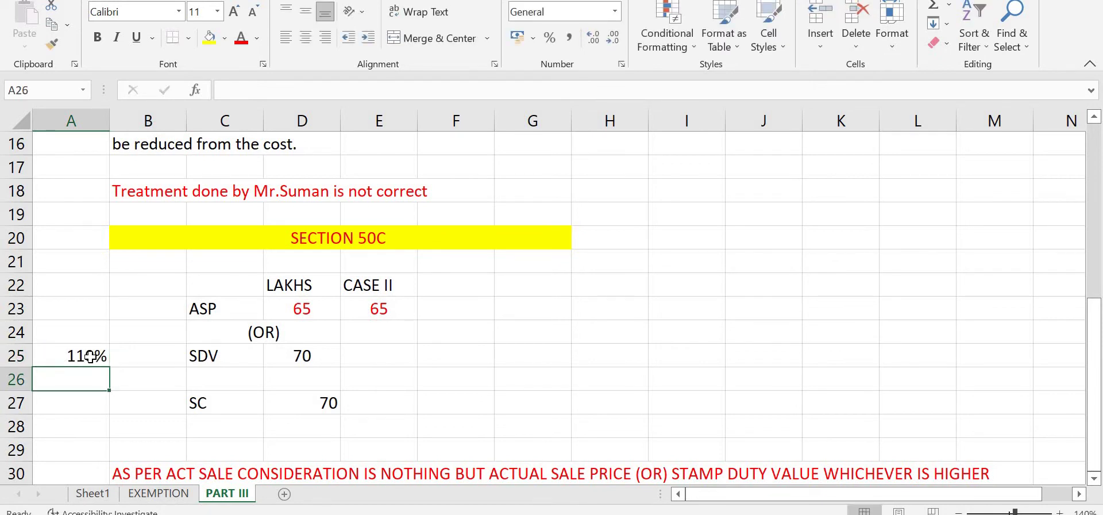
Calculate 110% of the actual sale price in B25 with the formula =D23*110% and center the cell
click(138, 360)
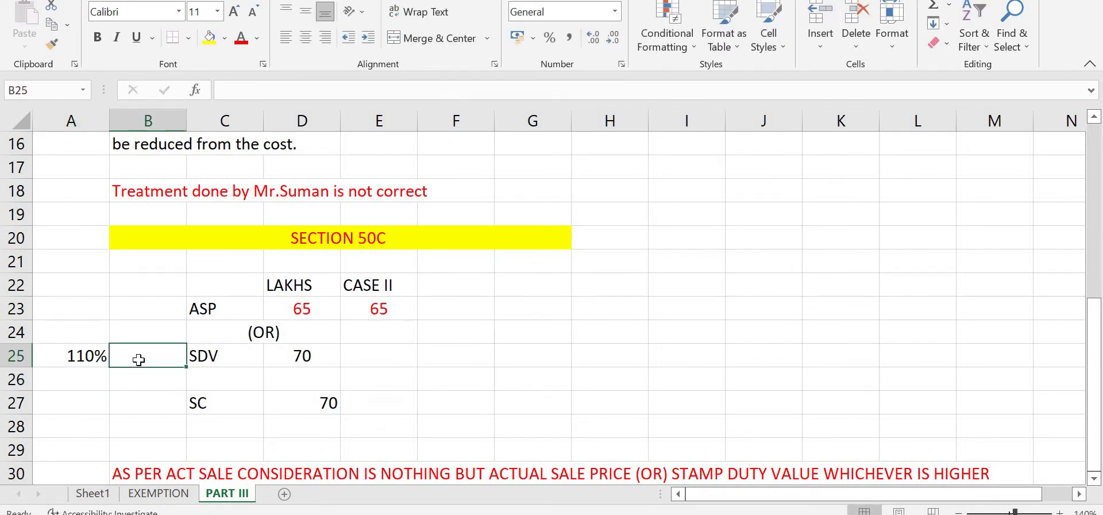
text(=)
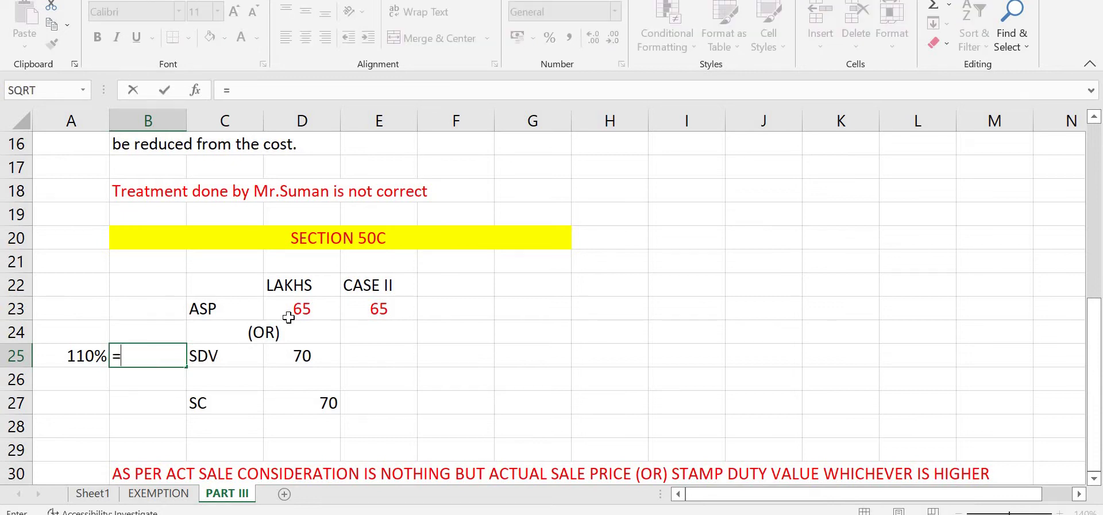
click(299, 314)
text(*)
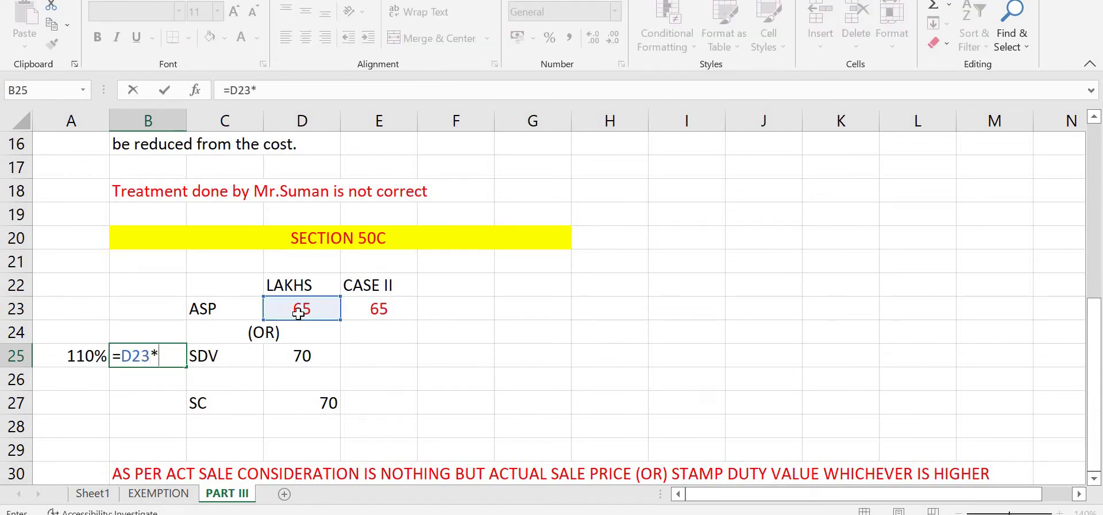
text(110)
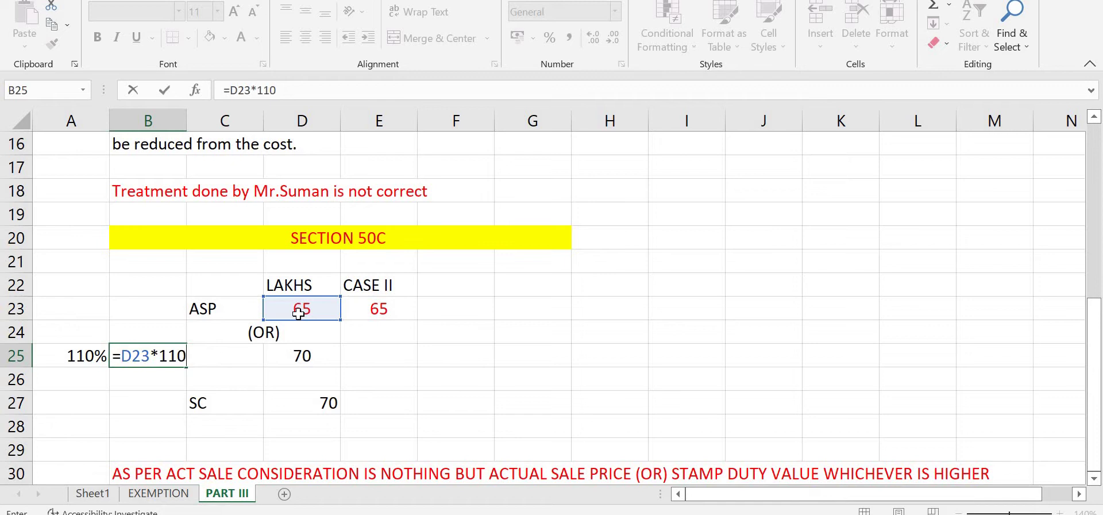
text(%)
key(Return)
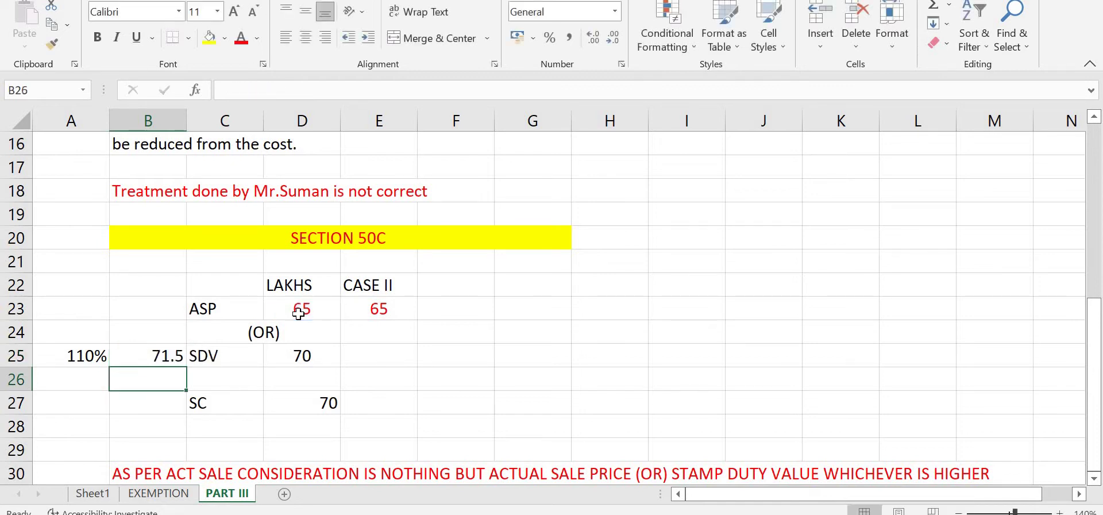
click(176, 355)
click(306, 38)
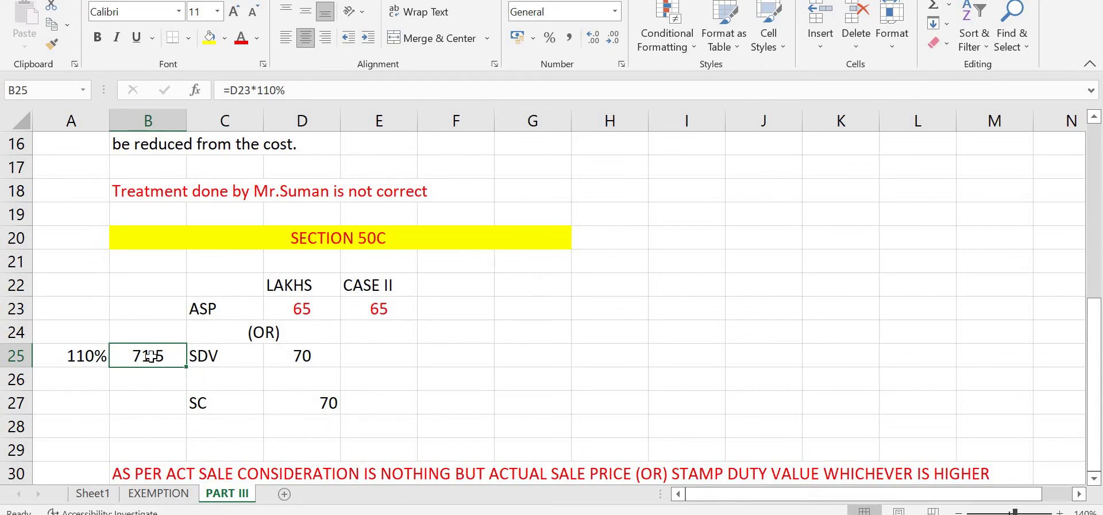
click(303, 358)
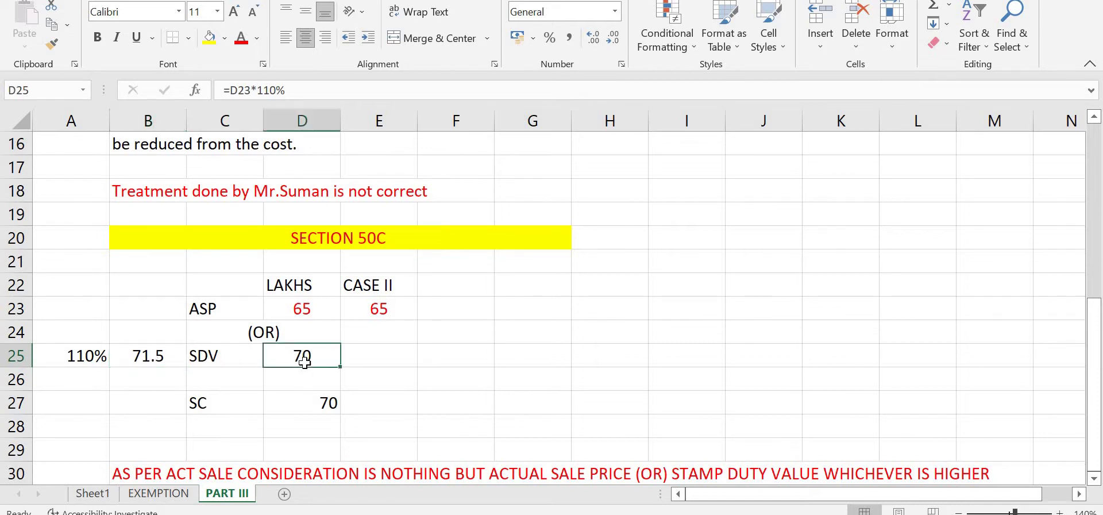
click(167, 359)
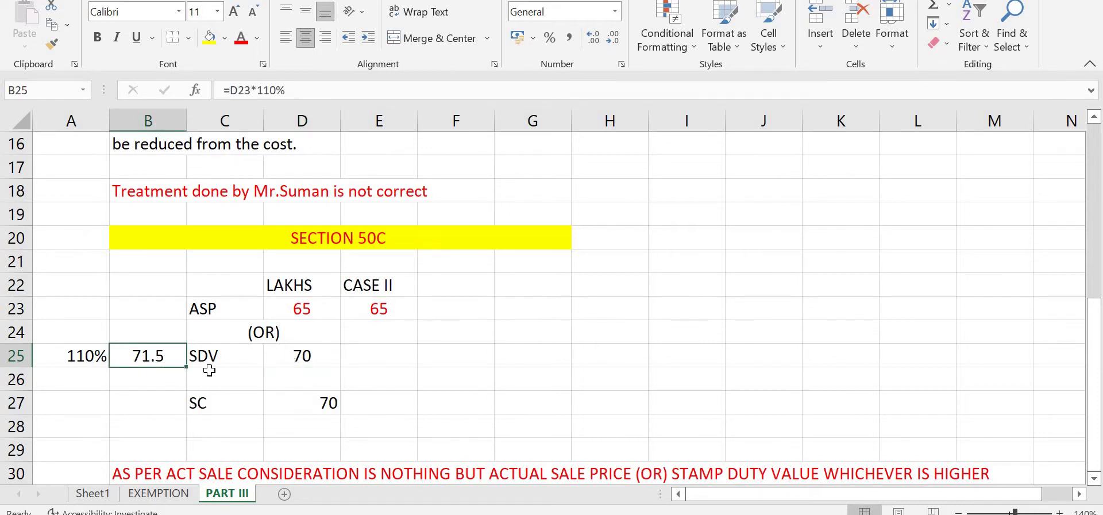
click(309, 357)
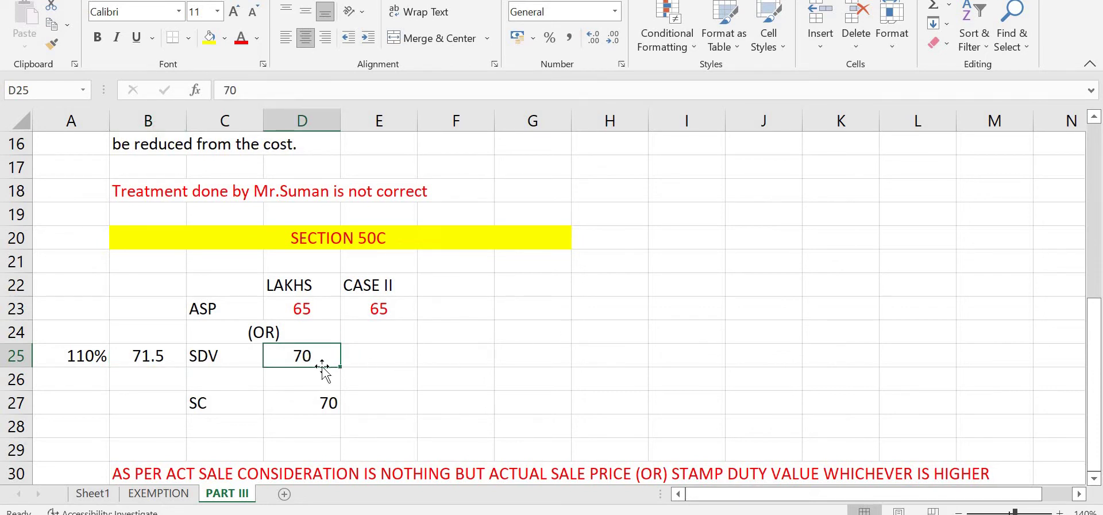
Replace the sale consideration in D27 with 65 and center the cell
click(306, 404)
double_click(306, 404)
key(BackSpace)
key(BackSpace)
text(65)
key(Return)
click(306, 404)
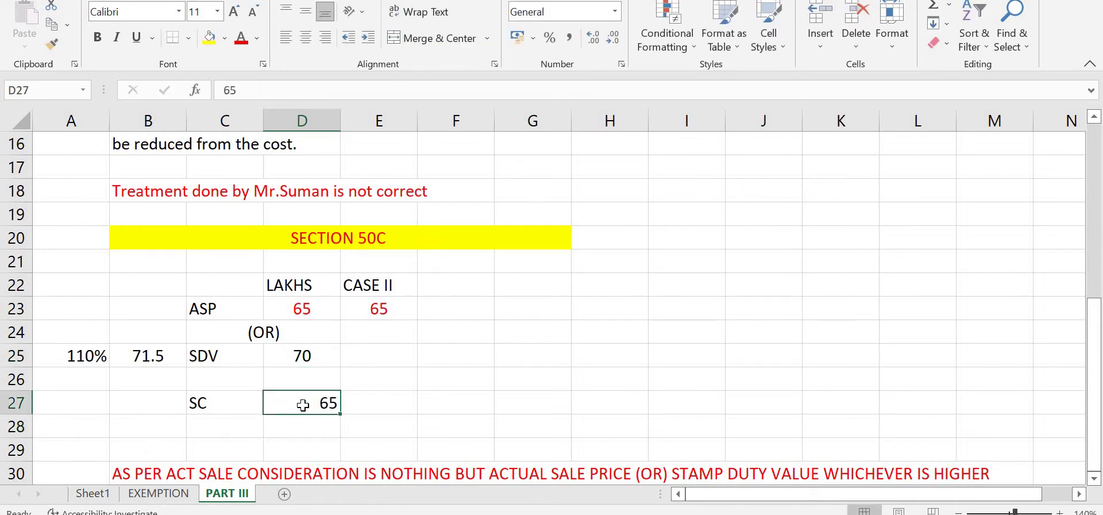
click(306, 37)
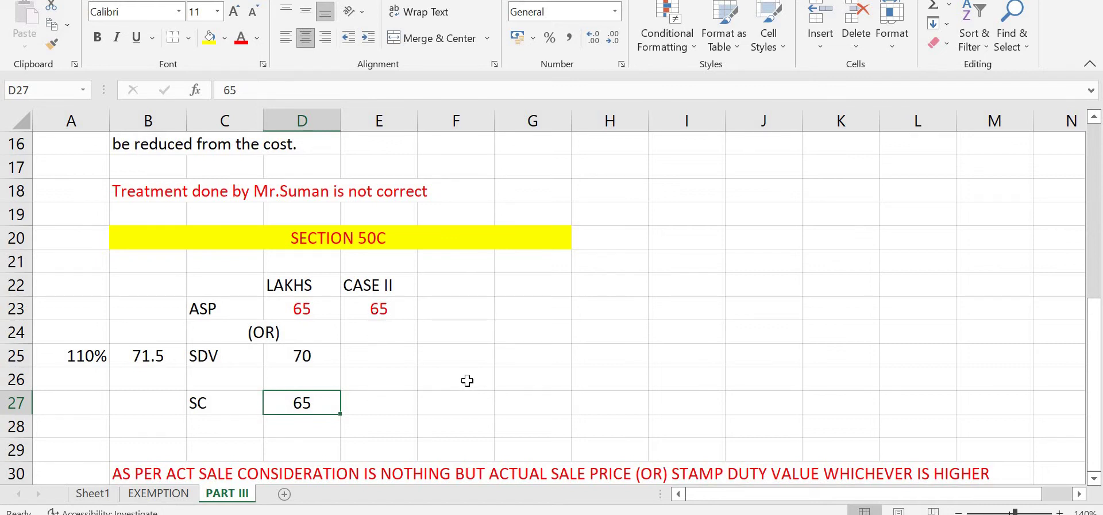
Enter 72 in E25 as the stamp duty value for CASE II
click(376, 357)
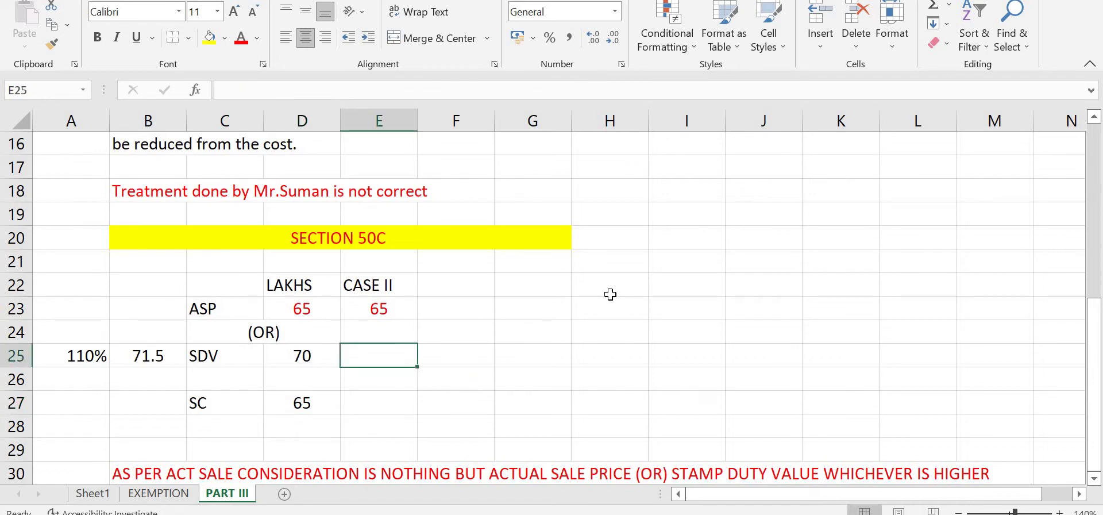
text(72)
key(Return)
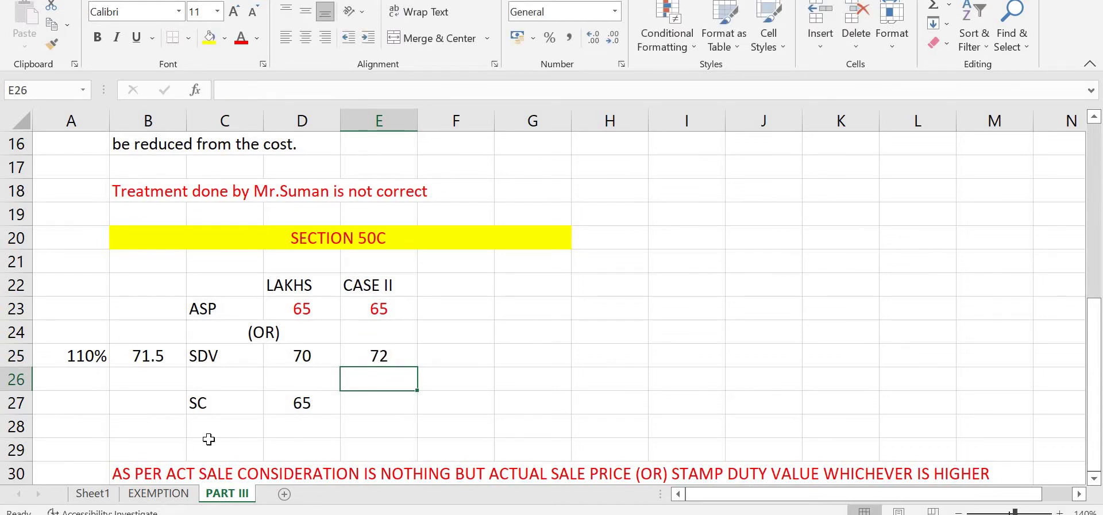
Highlight the 110% limit amount in B25 with red font and yellow fill
click(313, 313)
click(305, 355)
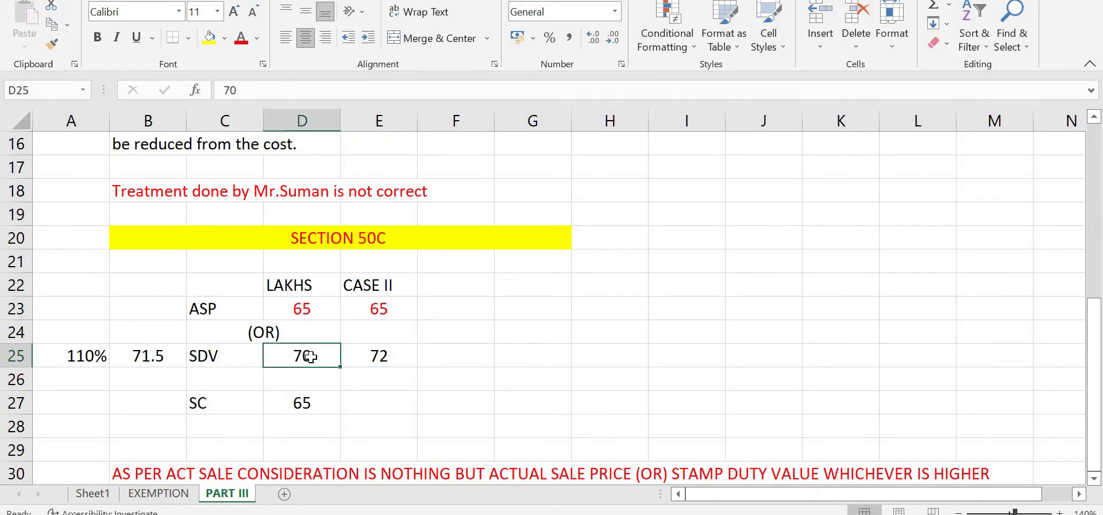
click(304, 308)
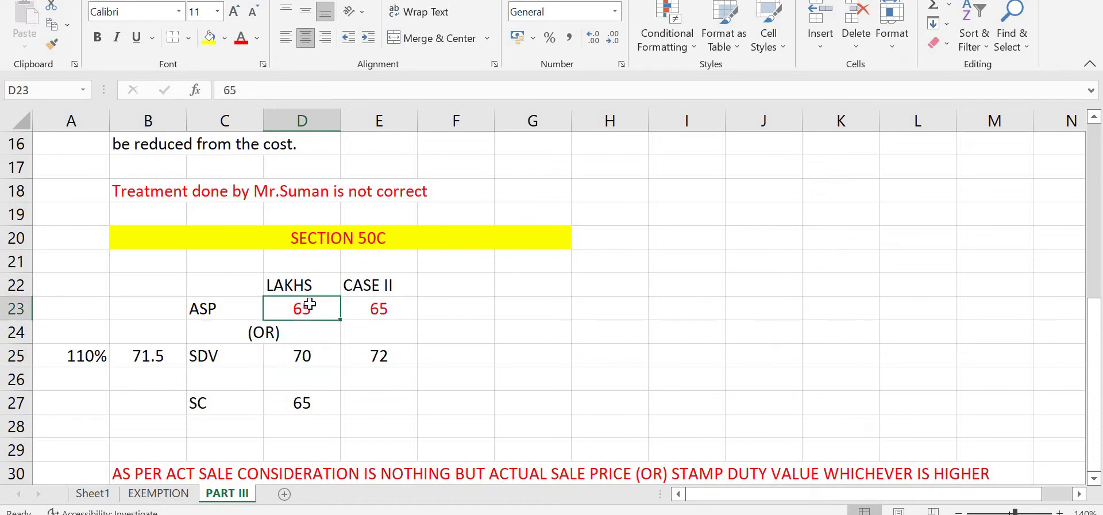
click(295, 356)
click(296, 308)
click(154, 361)
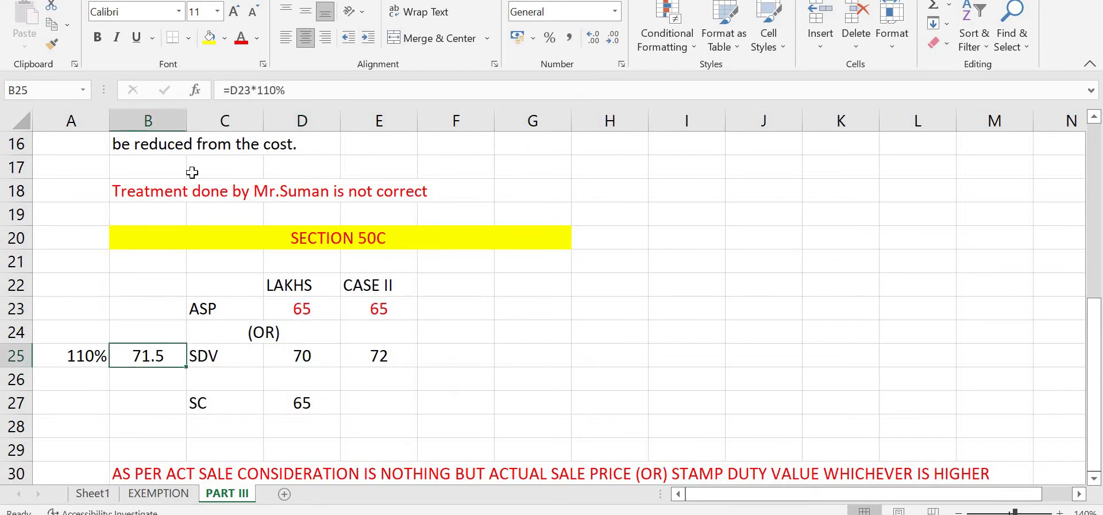
click(241, 38)
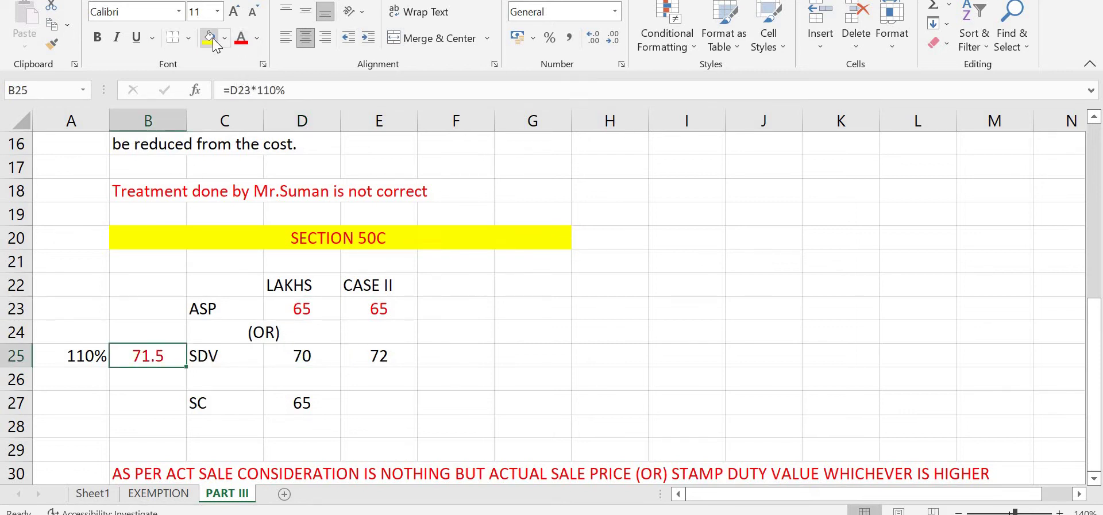
click(209, 38)
Compare the first case's limit, stamp duty value and sale price, and fill the sale consideration cell D27 yellow
click(305, 360)
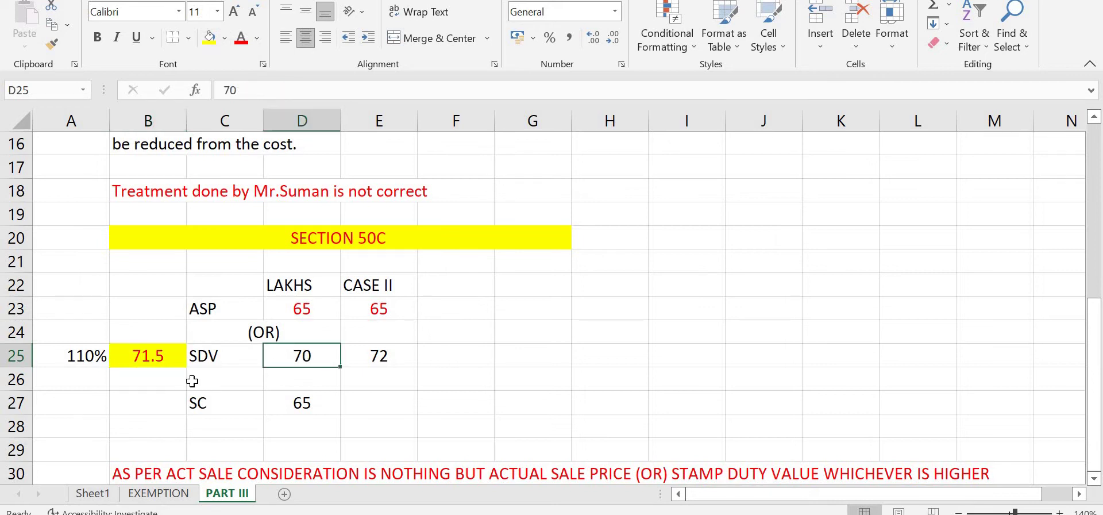
click(154, 362)
click(297, 354)
click(309, 309)
click(302, 405)
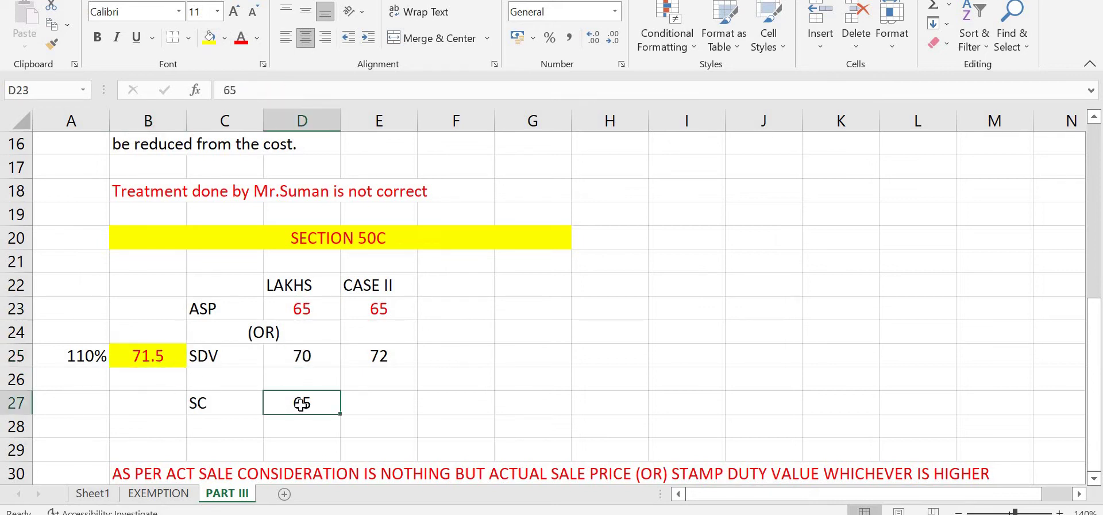
click(208, 38)
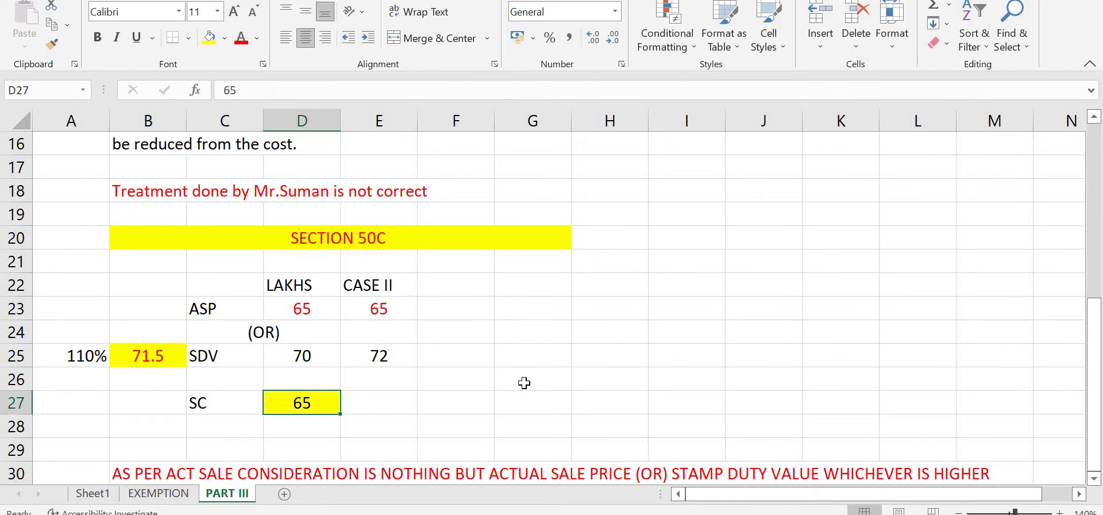
Enter 110% in F25, beside the CASE II stamp duty value
click(460, 332)
click(462, 359)
text(110)
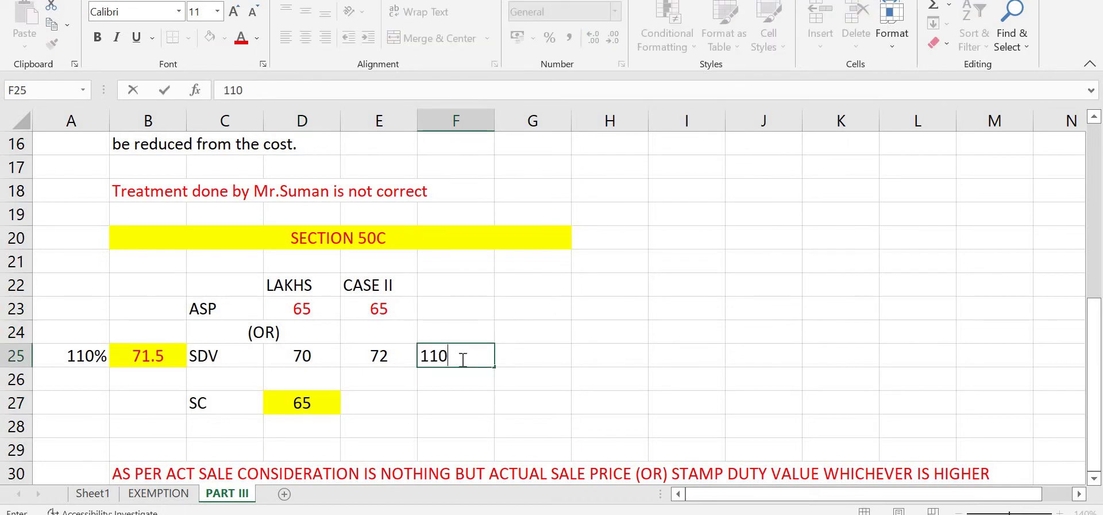
text(%)
click(503, 352)
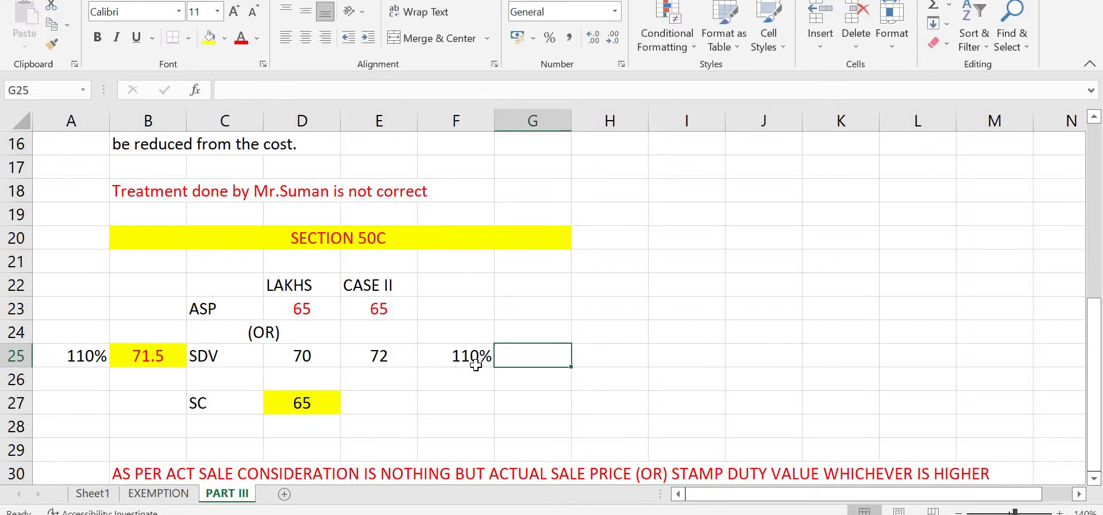
Calculate the CASE II limit in G25 with the formula =E23*F25 and center the cell
text(=)
click(377, 304)
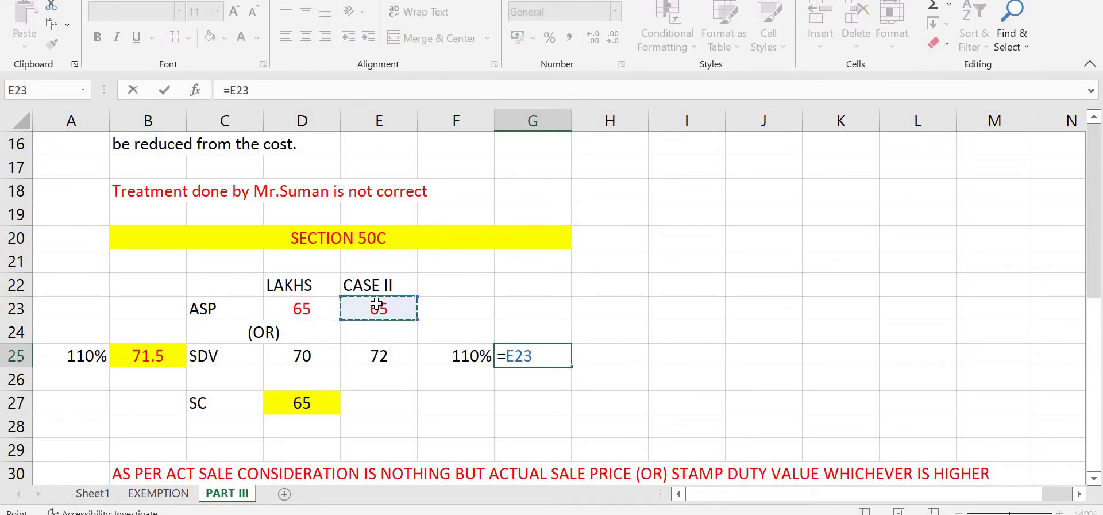
text(*)
click(447, 359)
key(Return)
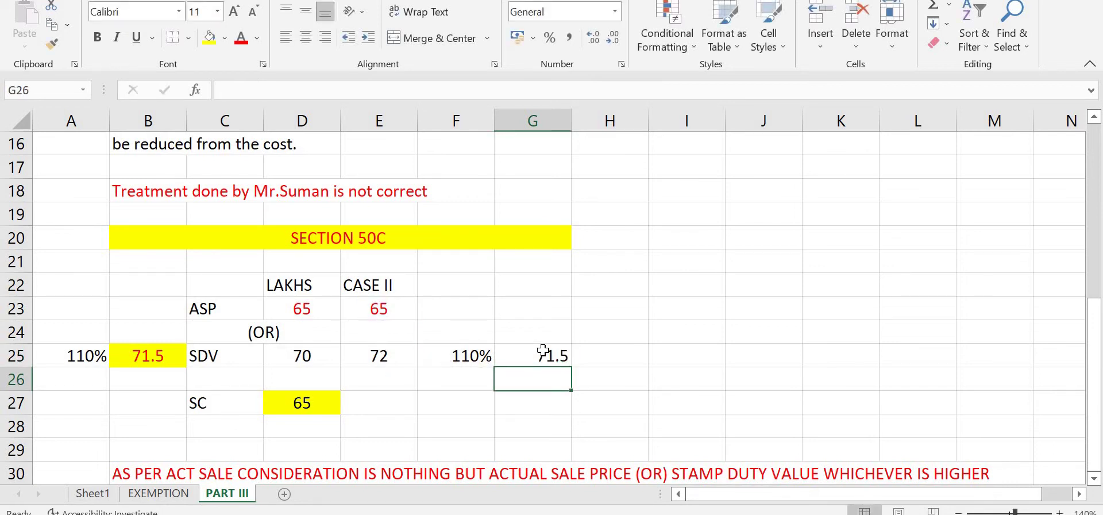
click(543, 352)
click(305, 38)
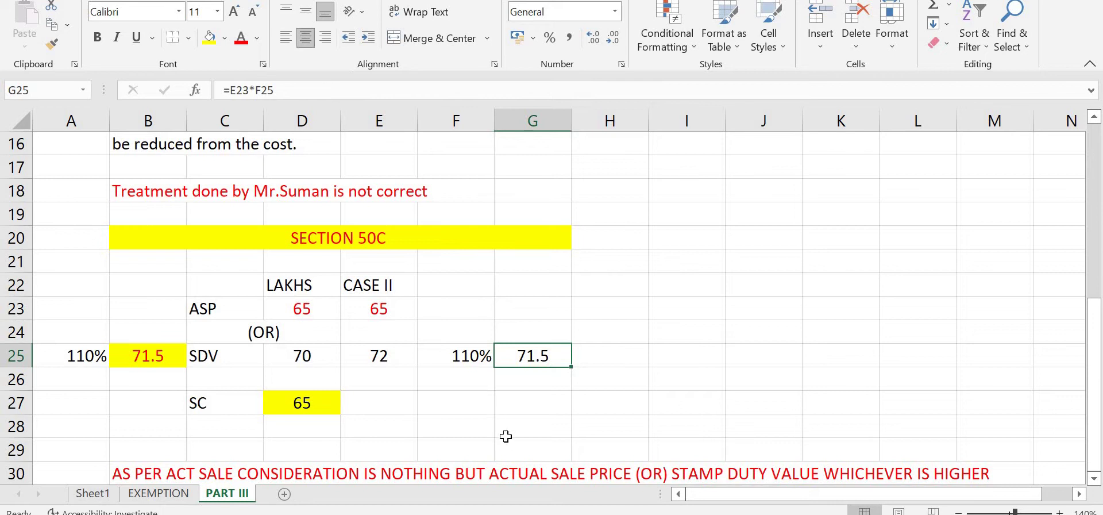
Color the CASE II stamp duty value in E25 red and compare it with the limit in G25
click(391, 352)
click(241, 40)
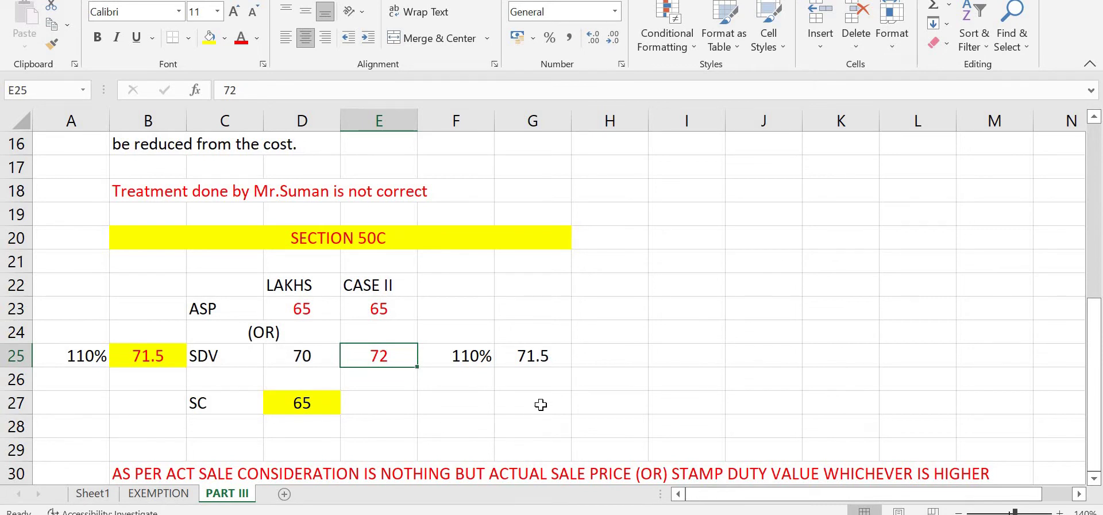
click(538, 357)
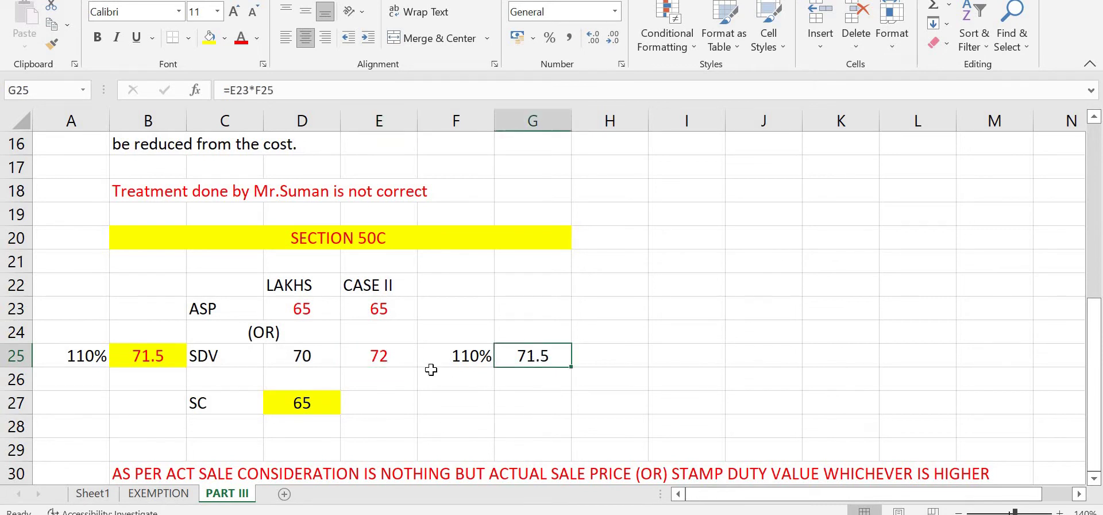
click(393, 359)
Enter 72 in E27 as the CASE II sale consideration, centered, with red font and yellow fill
click(391, 408)
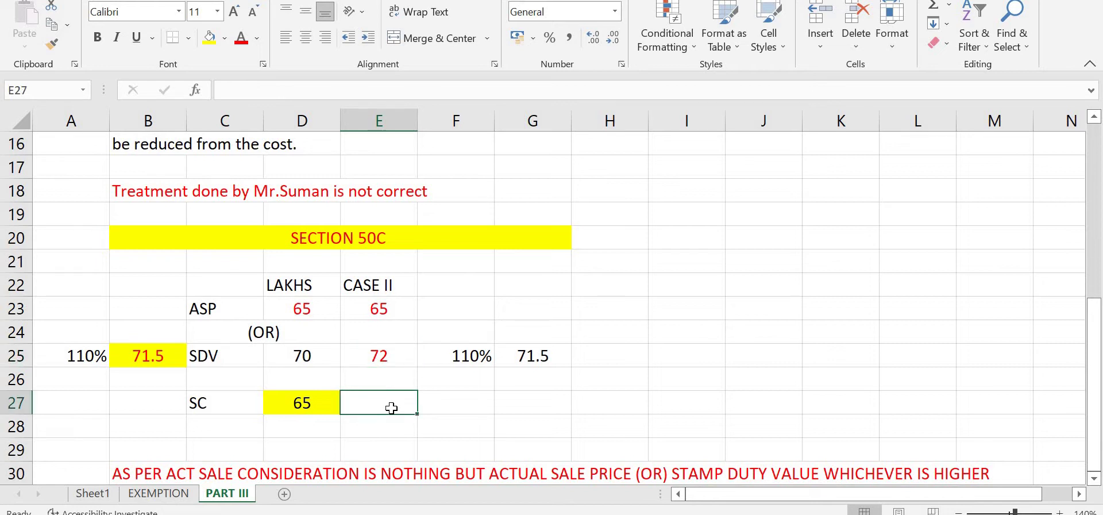
text(72)
key(Return)
click(391, 408)
click(305, 37)
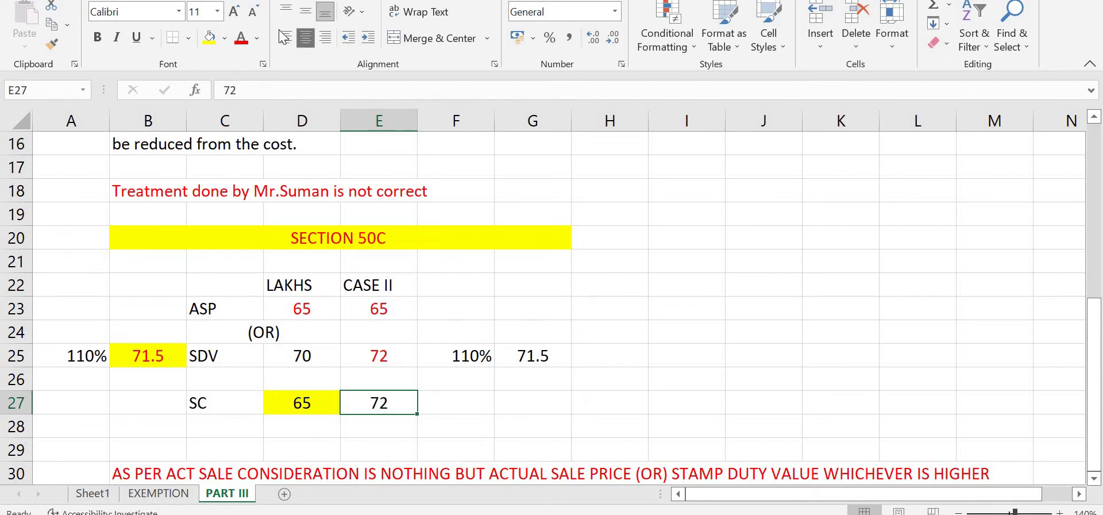
click(242, 38)
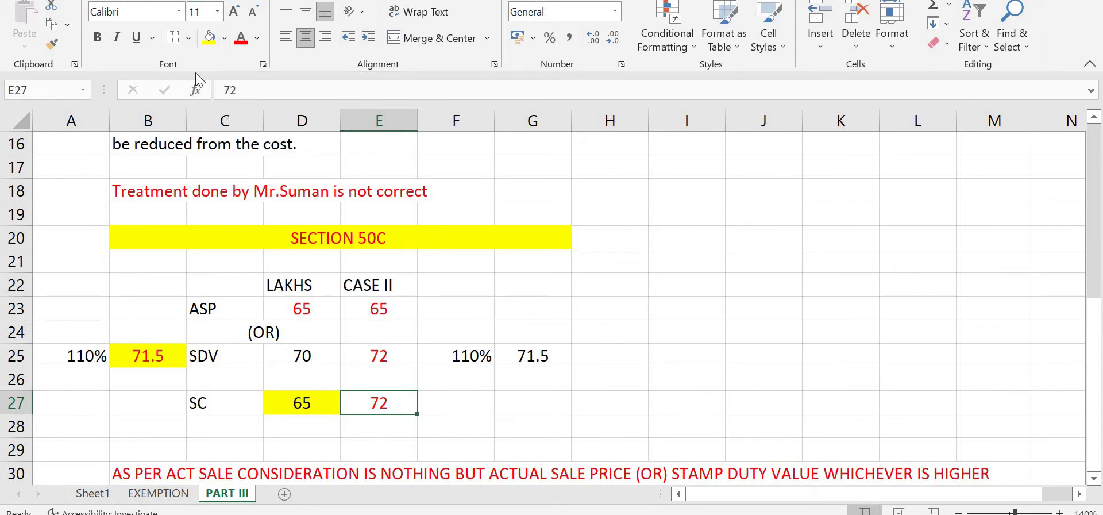
click(209, 38)
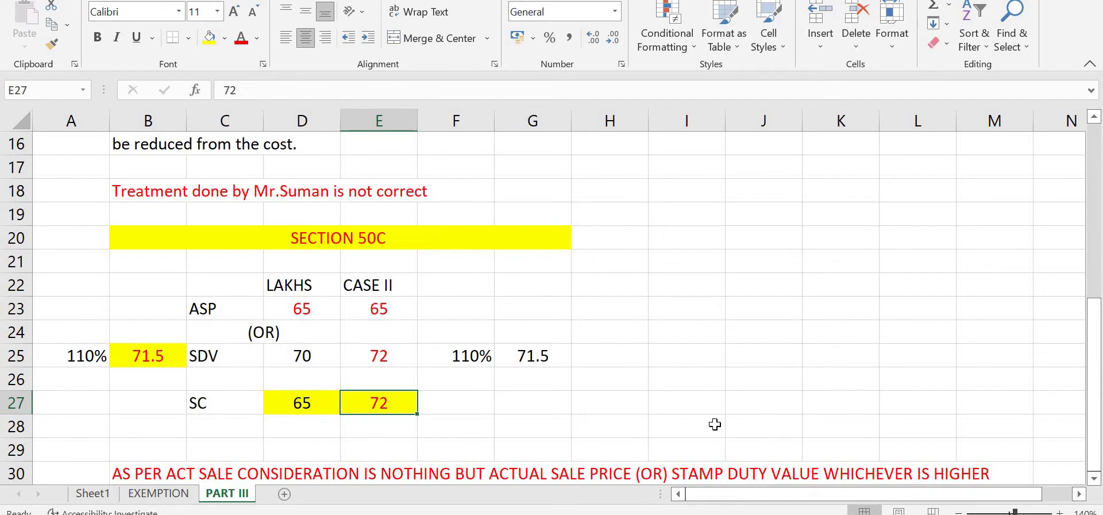
Consult the Section 50 C rules on stamp duty value dates and disputes in the CAP GAIN - THREE PDF and return to Excel
key(alt+Tab)
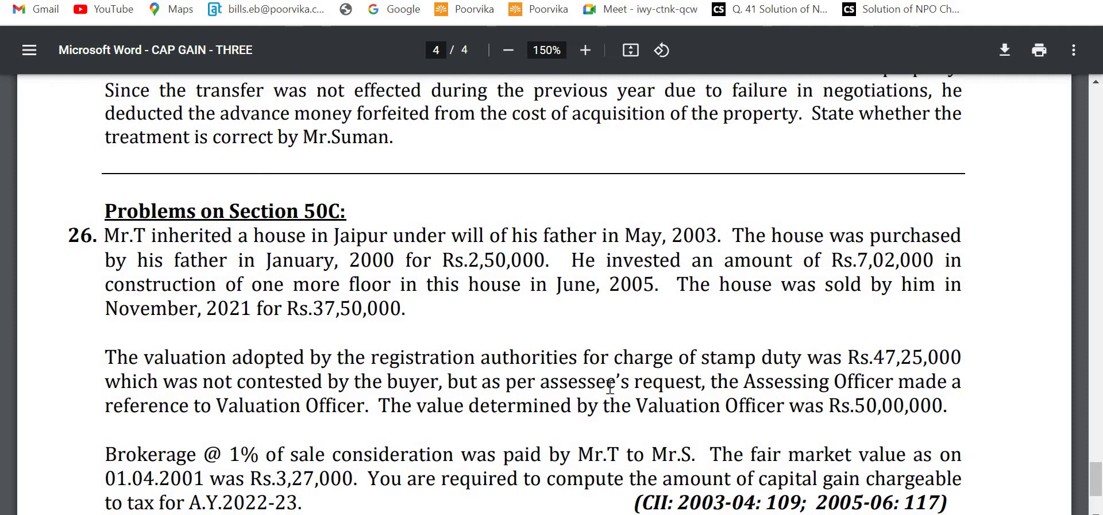
scroll(616, 215, up, 15)
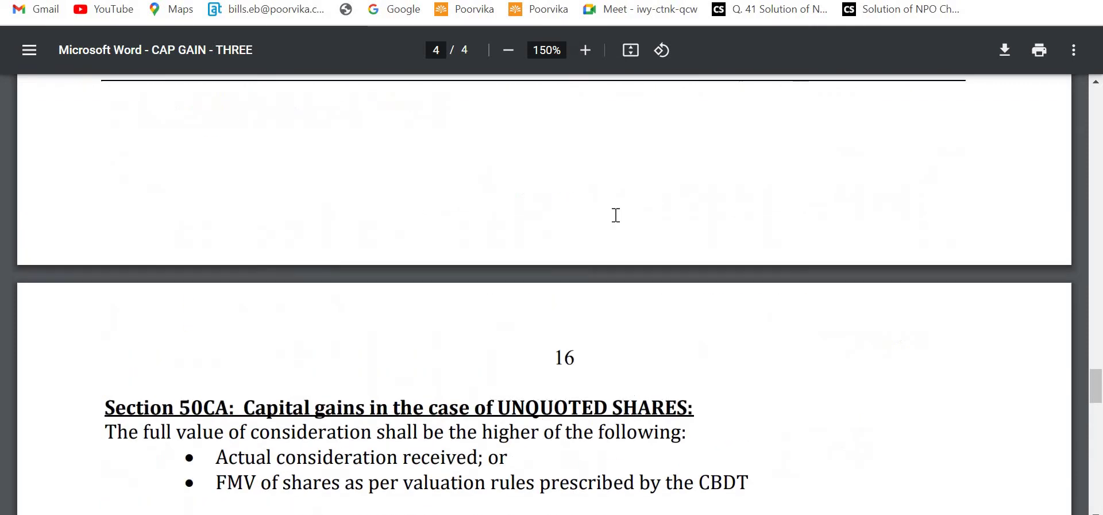
scroll(616, 215, up, 20)
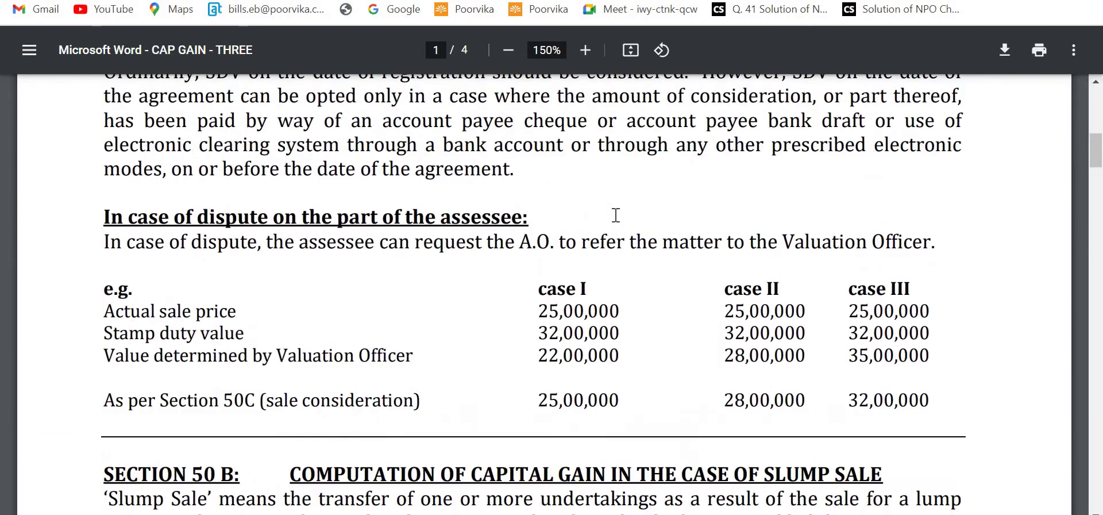
scroll(618, 221, down, 8)
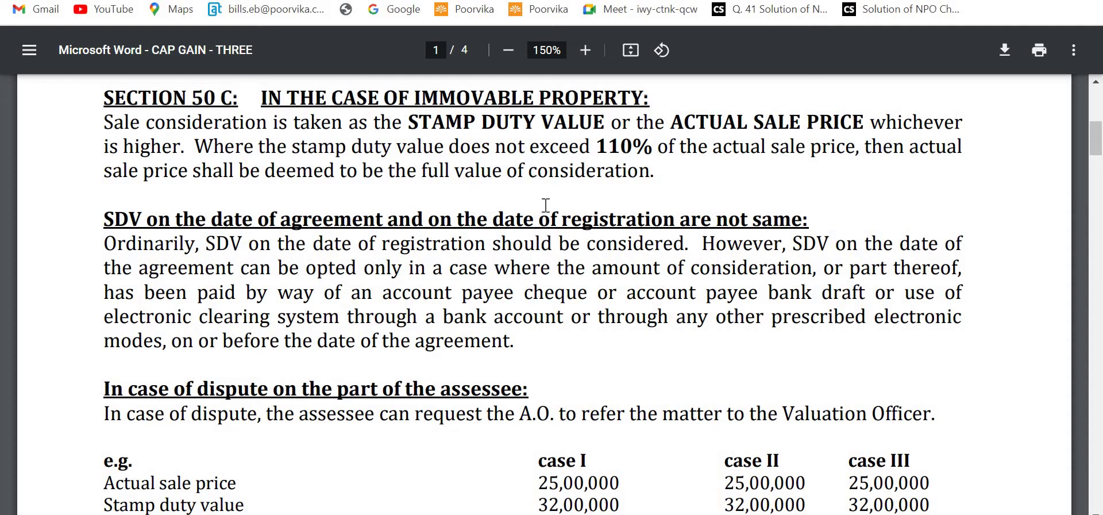
key(ctrl+Tab)
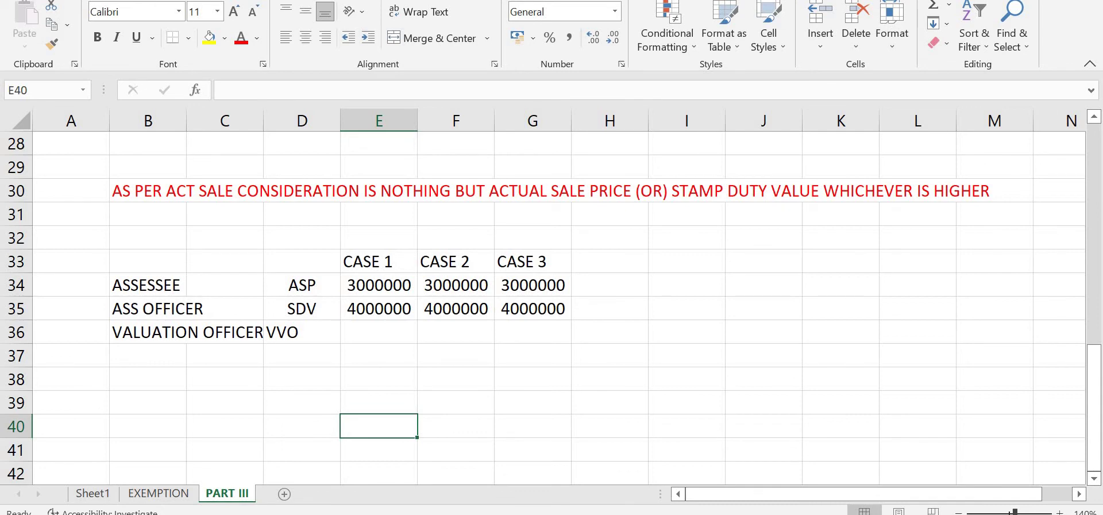
Check the PDF's three-case example of the value determined by the Valuation Officer and return to the workbook
mouse_move(668, 488)
click(604, 479)
key(ctrl+Tab)
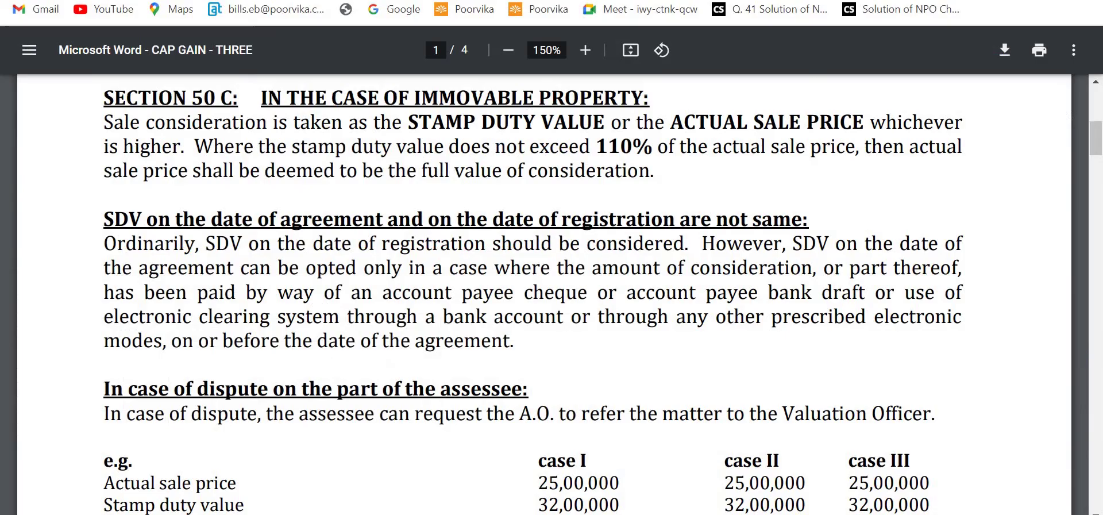
scroll(629, 270, down, 1)
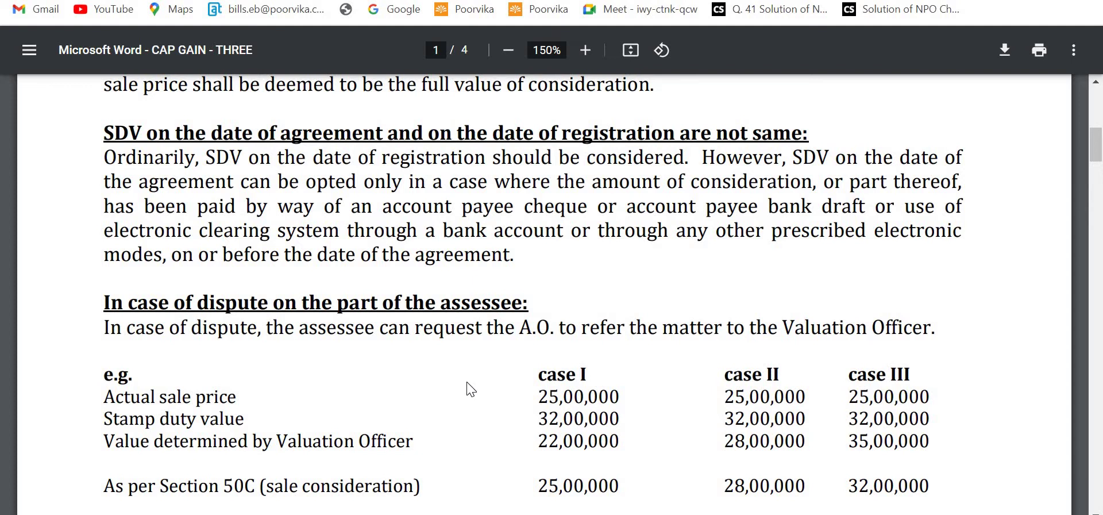
scroll(466, 389, up, 2)
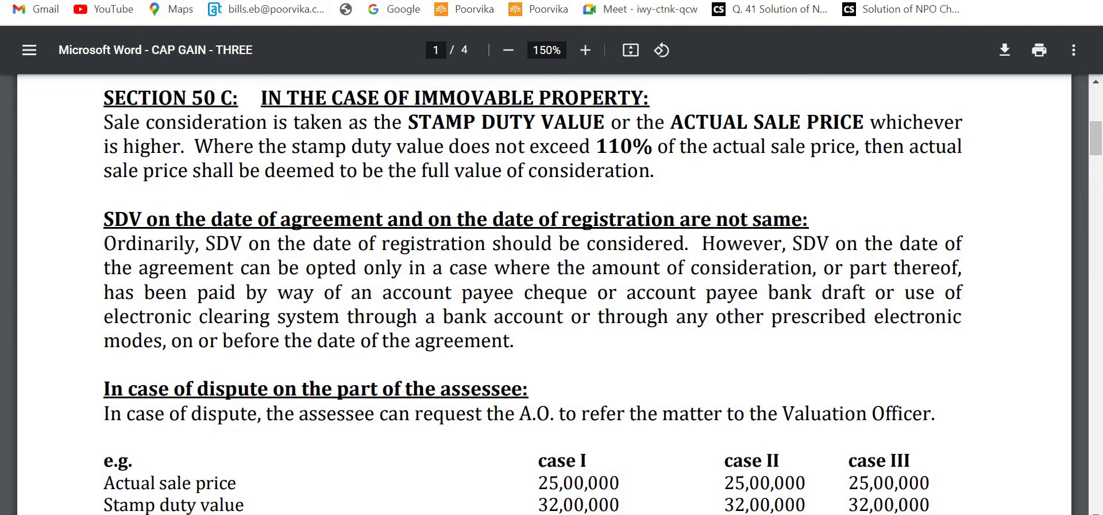
click(643, 460)
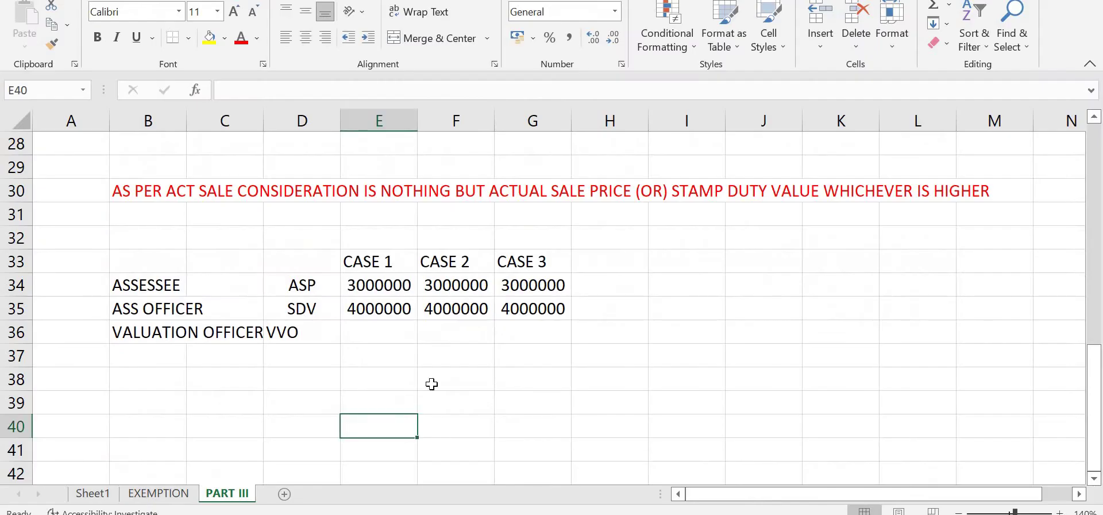
Center the VVO label in D36, and check the three-case example in the CAP GAIN - THREE PDF before returning to Excel
click(314, 330)
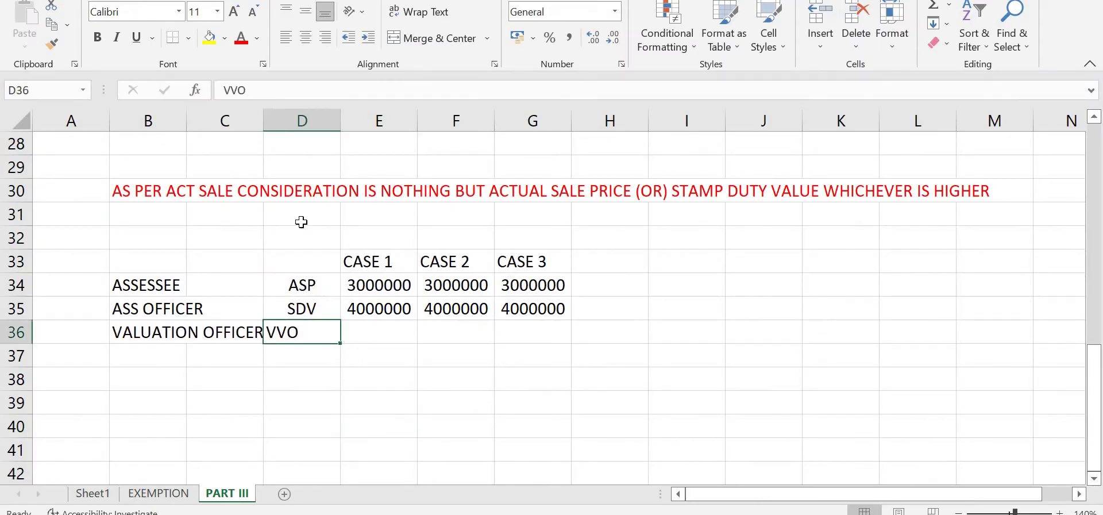
click(305, 37)
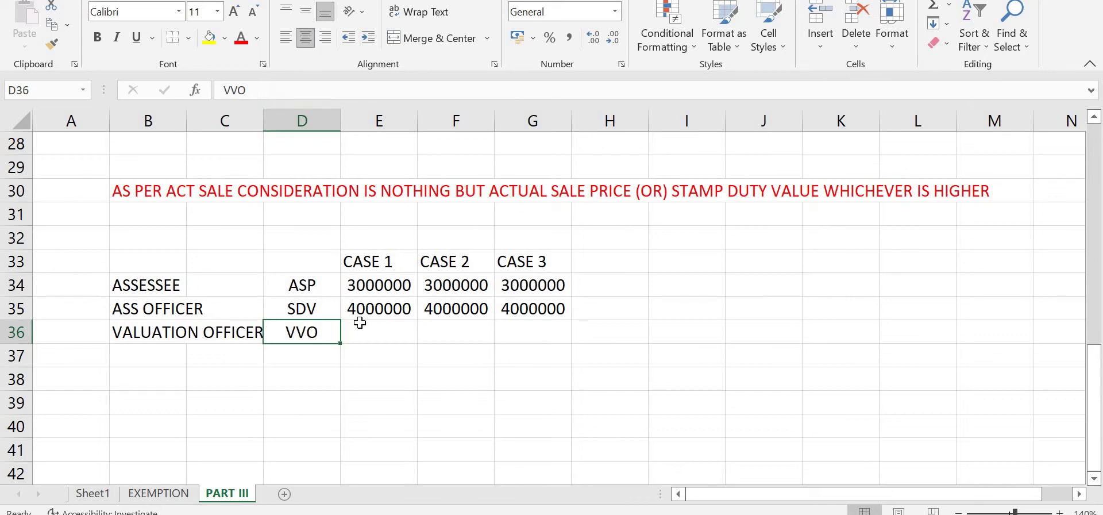
click(359, 323)
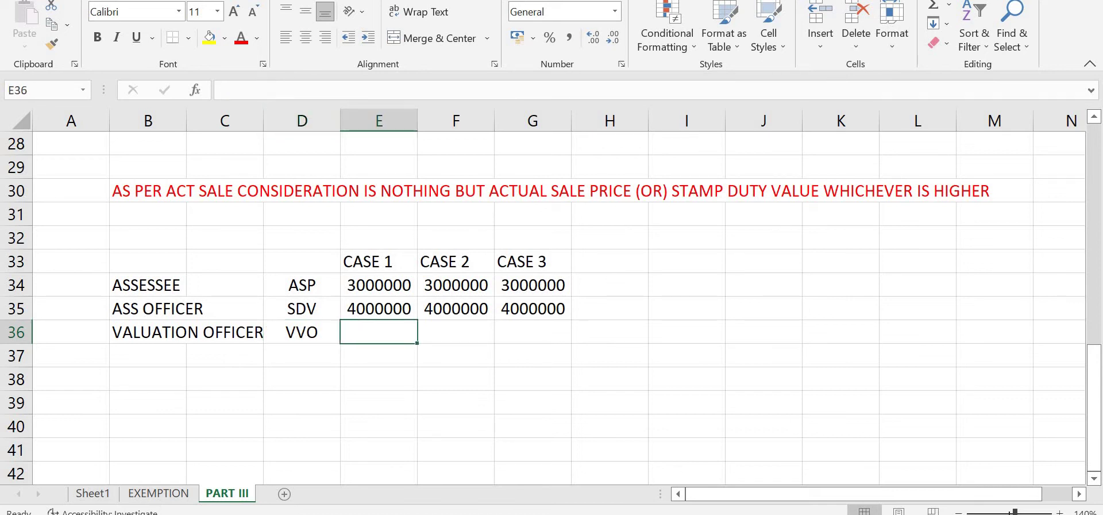
mouse_move(724, 513)
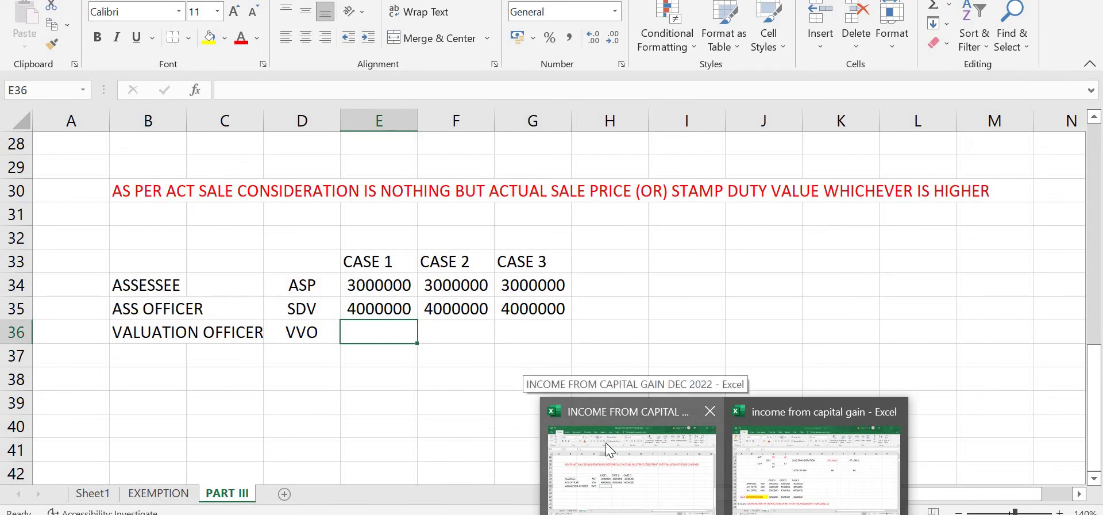
click(636, 482)
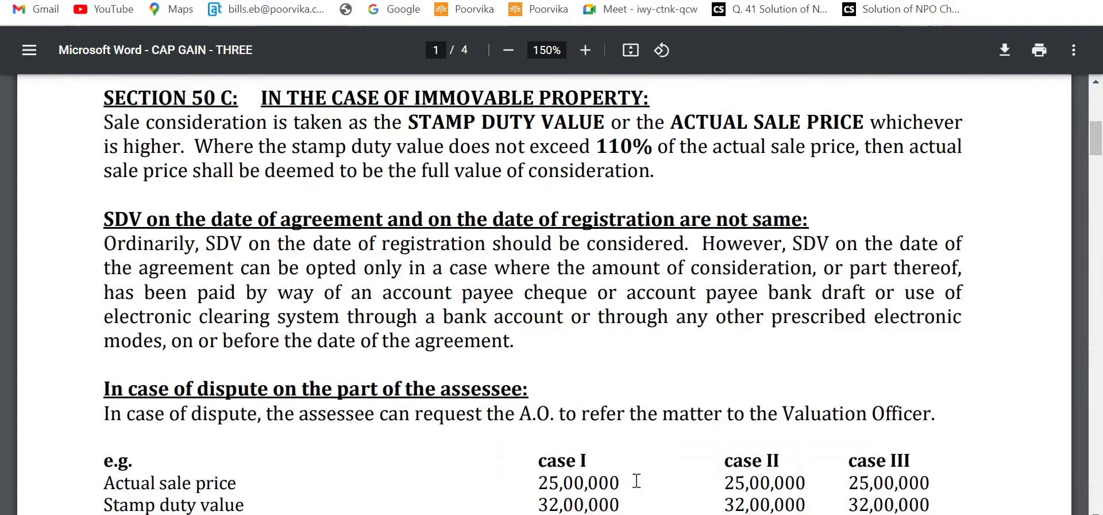
key(alt+Tab)
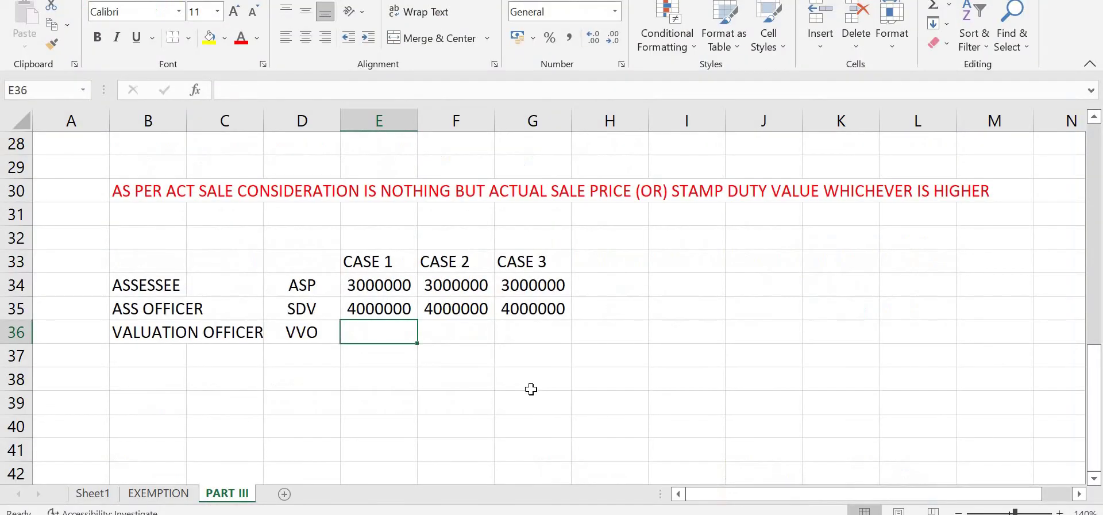
Enter the valuation officer values 2500000, 3500000 and 4500000 for CASE 1, CASE 2 and CASE 3 in E36:G36
text(25000)
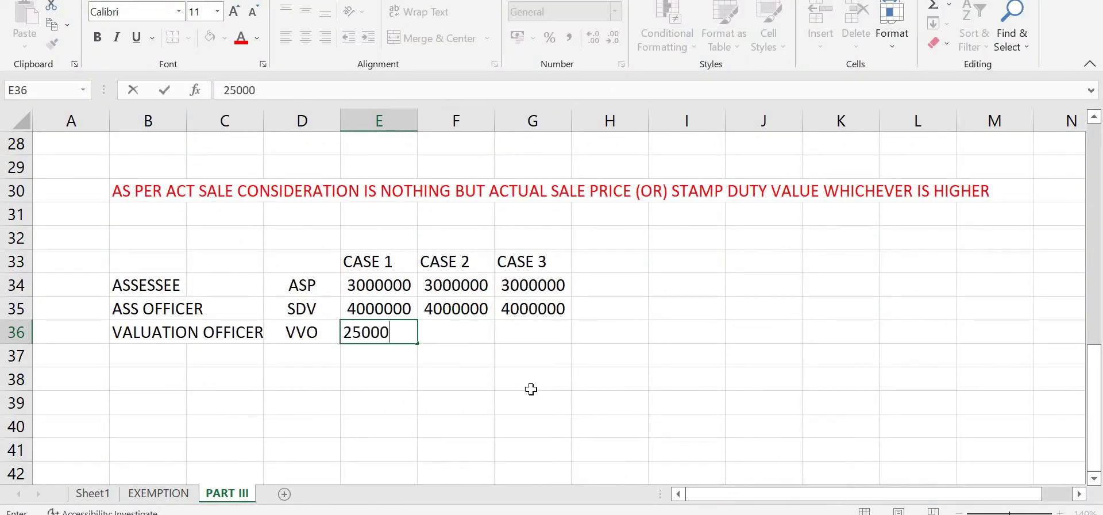
text(00)
key(Tab)
text(3500000)
key(Tab)
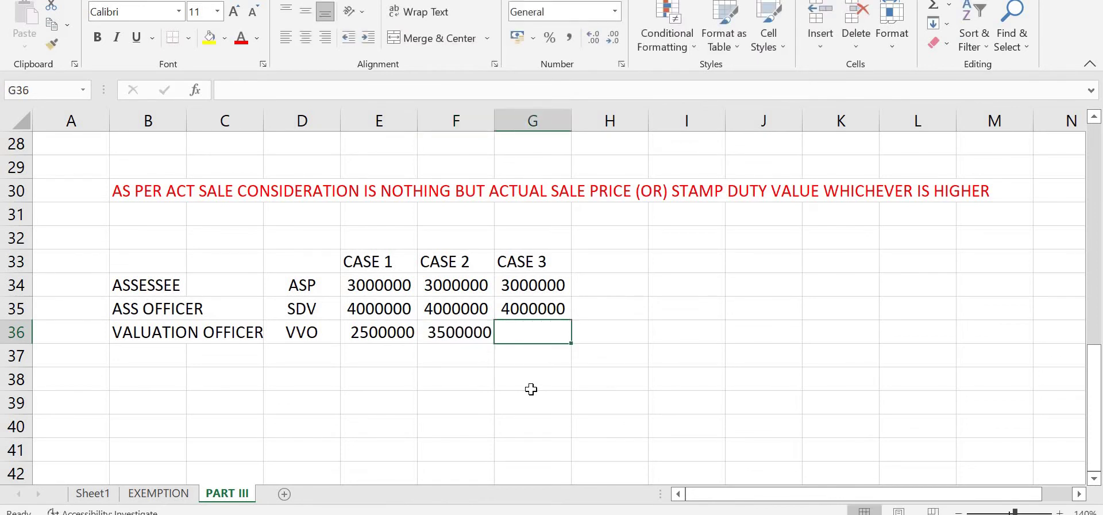
text(45000000)
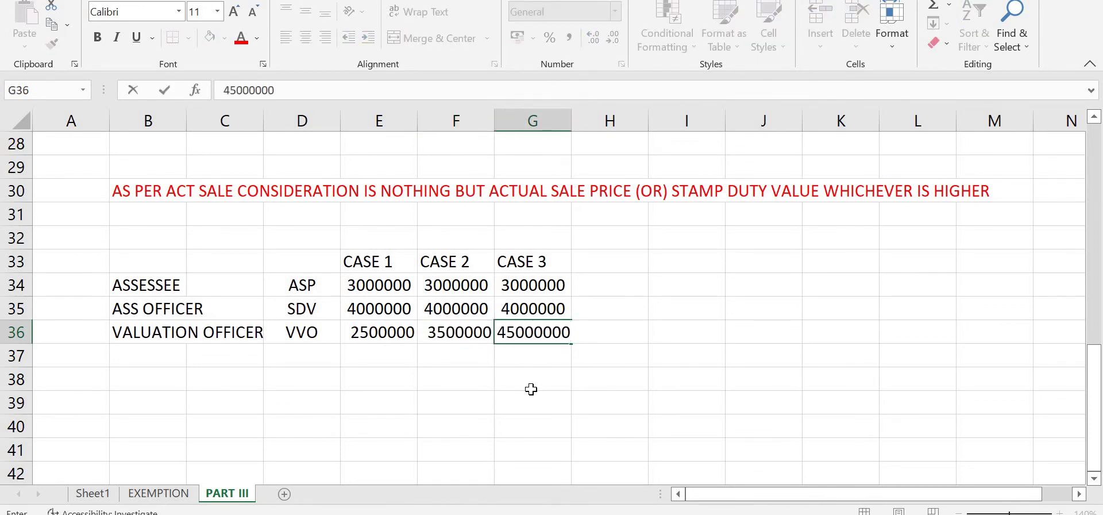
key(BackSpace)
key(Return)
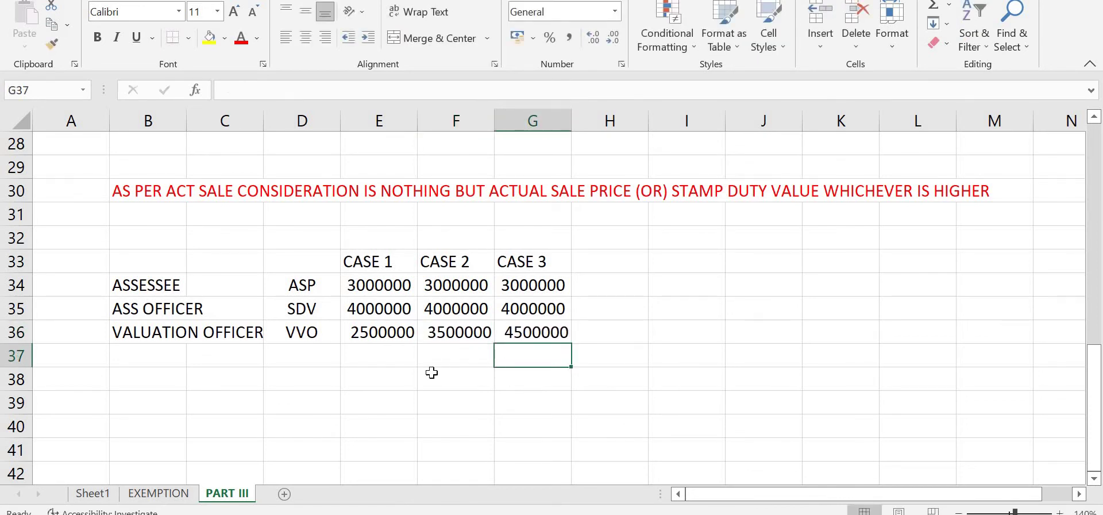
Add the row label SALE CONSIDERATION in B38 below the three-case table
click(159, 382)
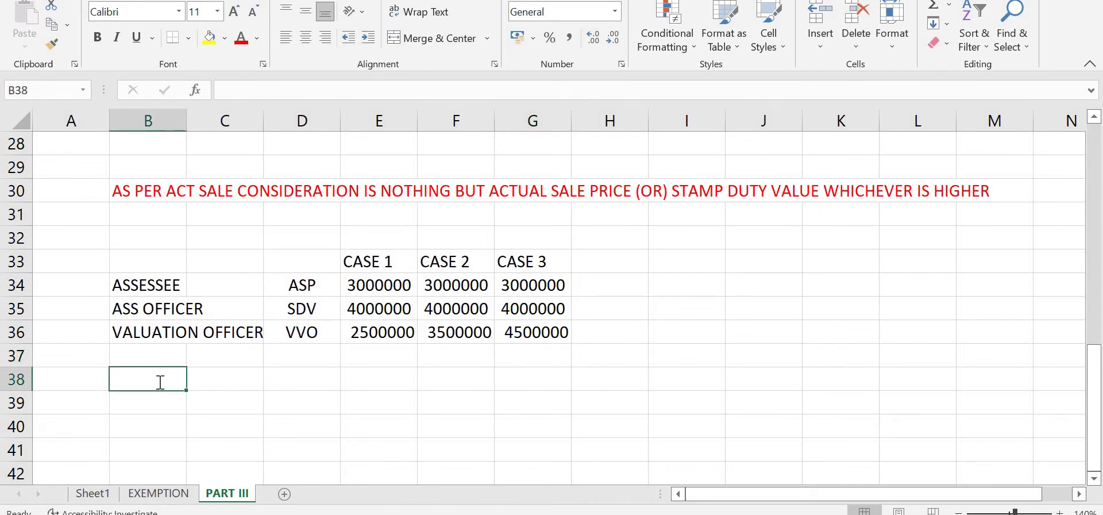
text(SALE CONSIDERATION)
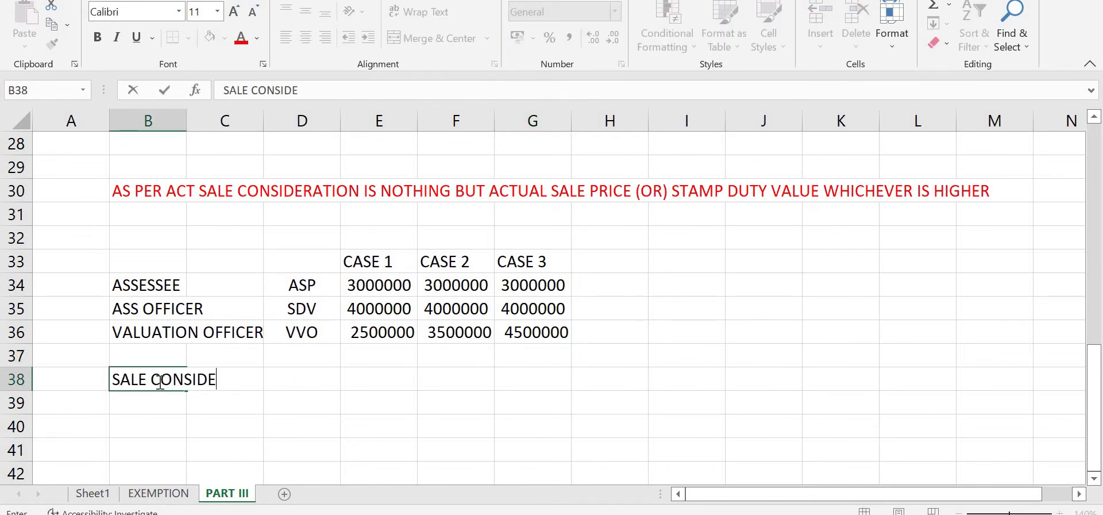
key(Tab)
key(Tab)
key(Tab)
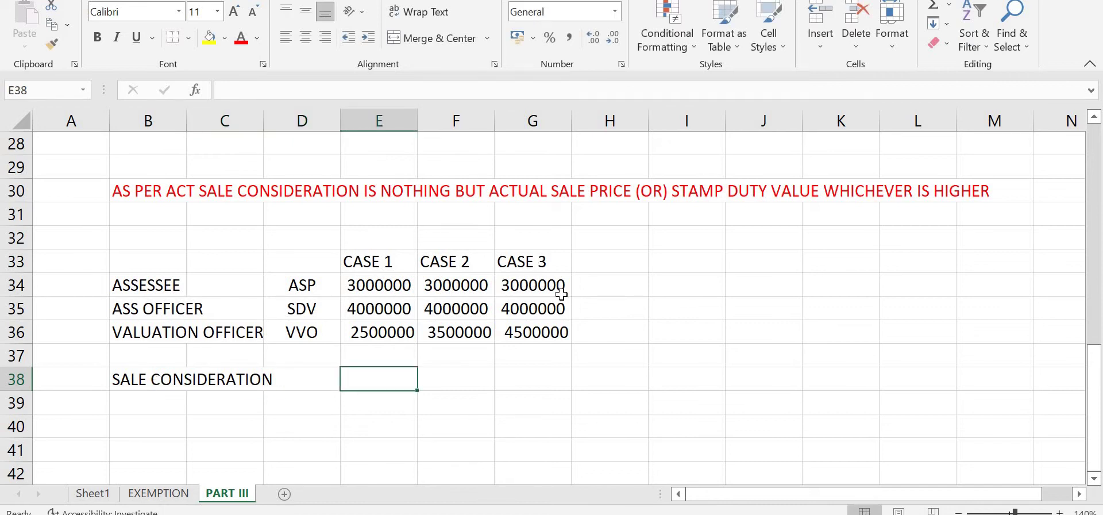
Compare the CASE 1 values, enter 3000000 as its sale consideration in E38, and color the matching assessee value in E34 red
click(379, 279)
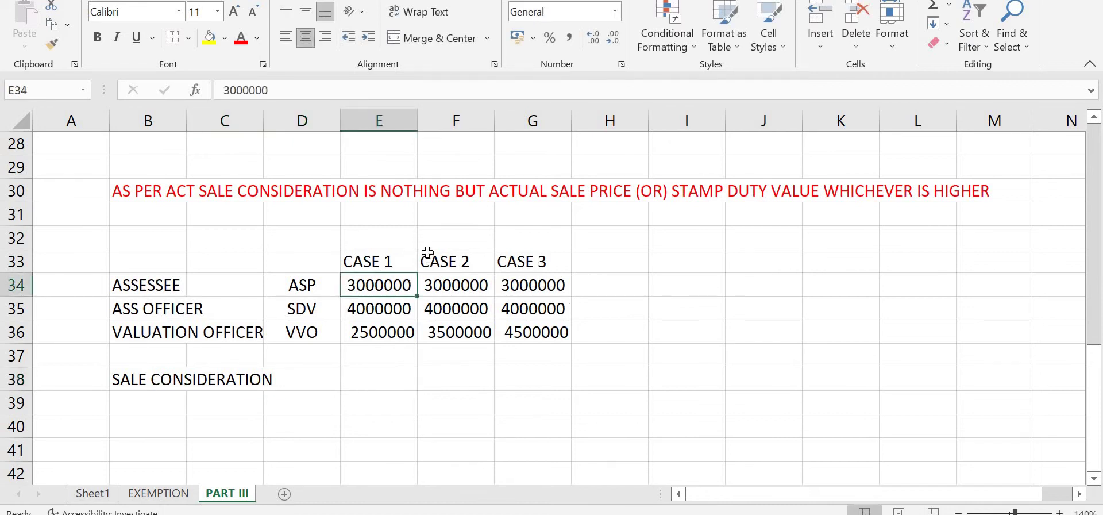
click(369, 312)
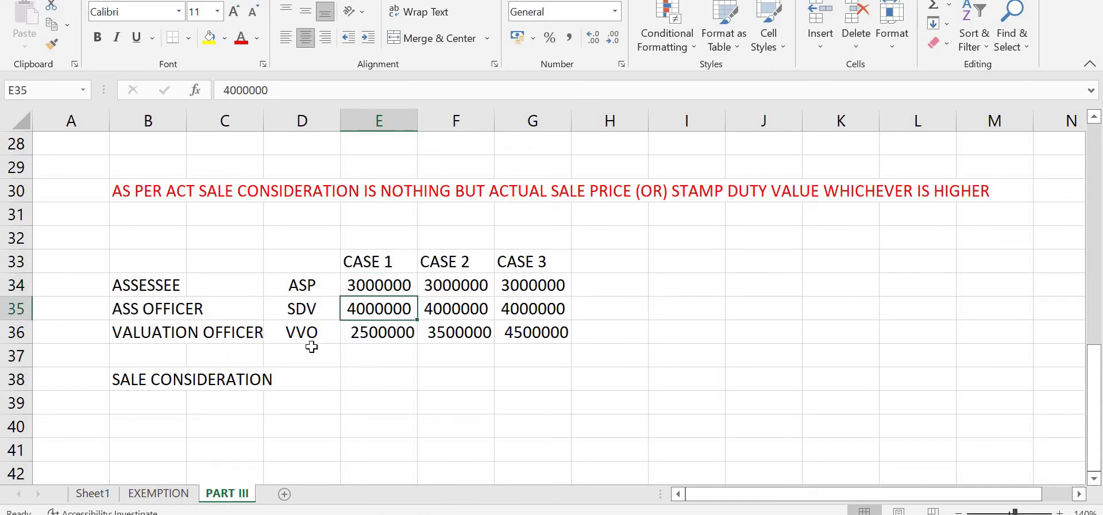
click(376, 336)
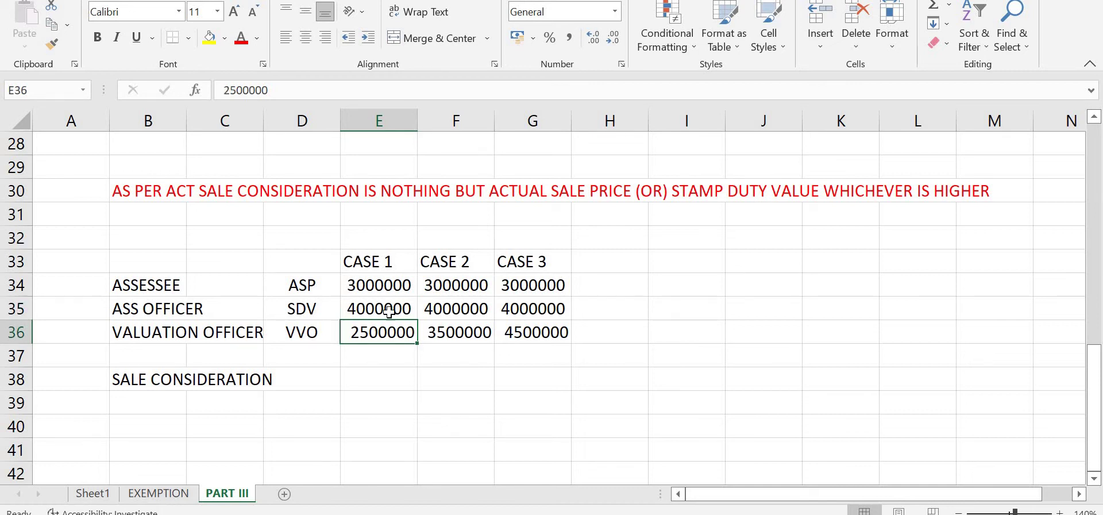
click(346, 376)
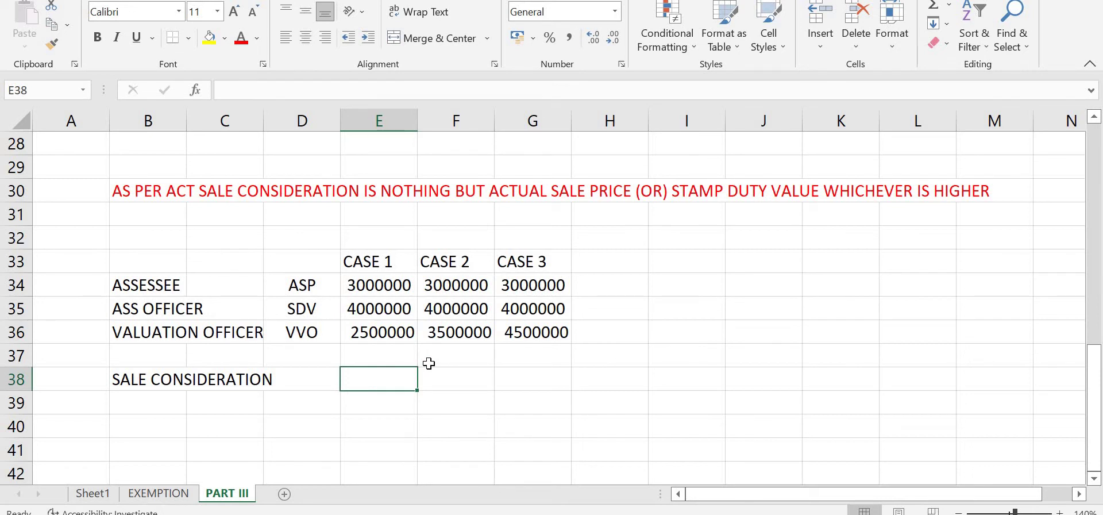
text(3000000)
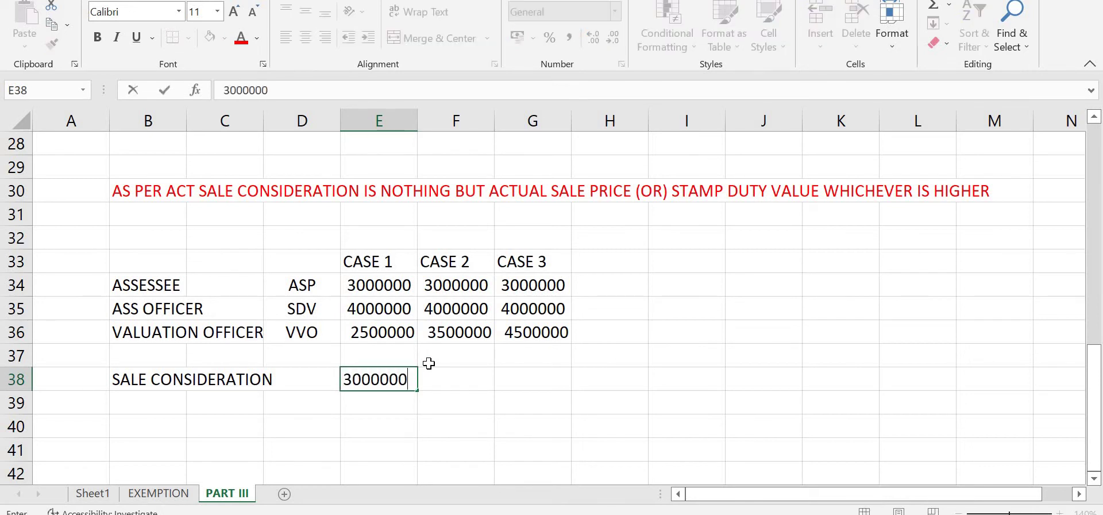
key(Return)
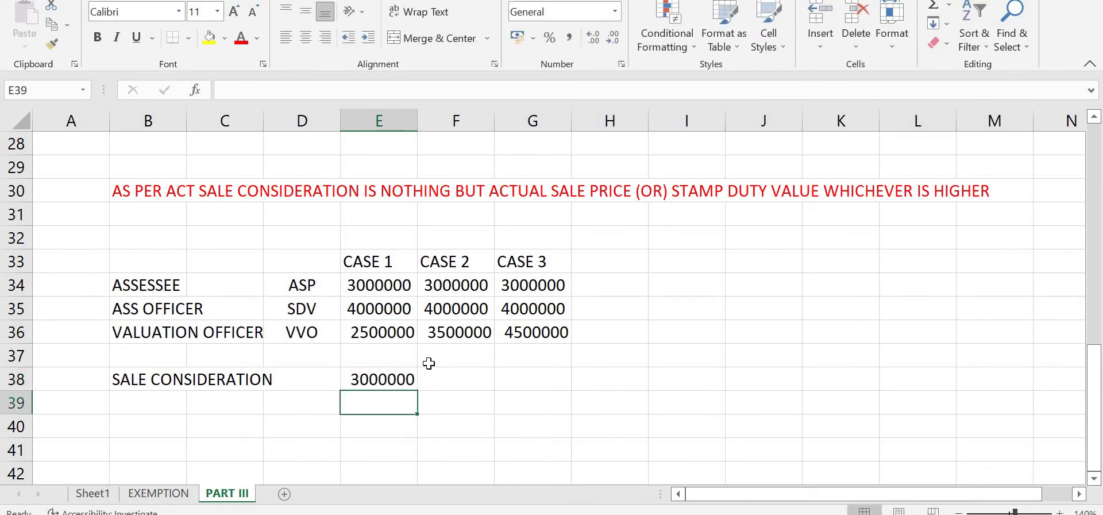
click(360, 380)
click(361, 288)
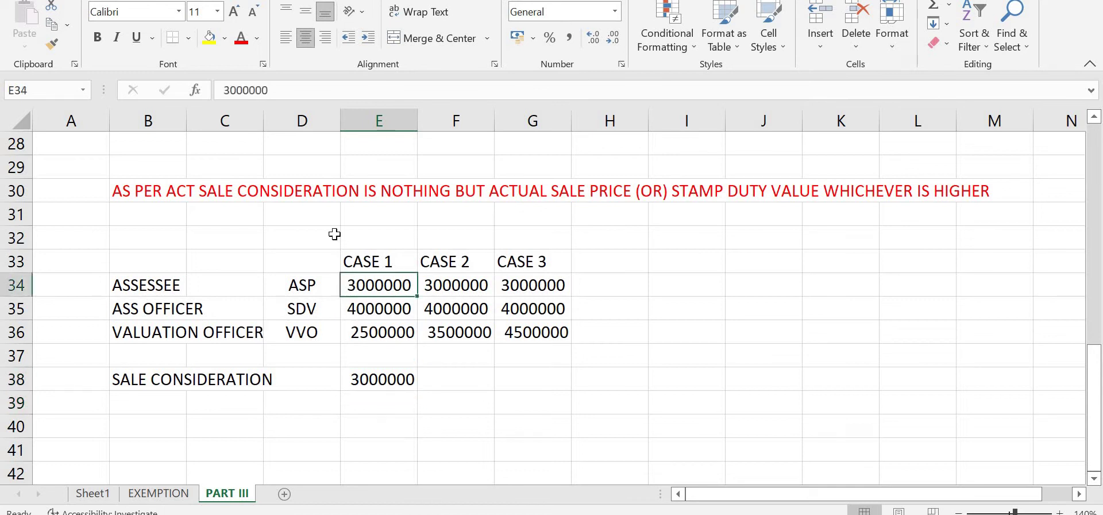
click(241, 38)
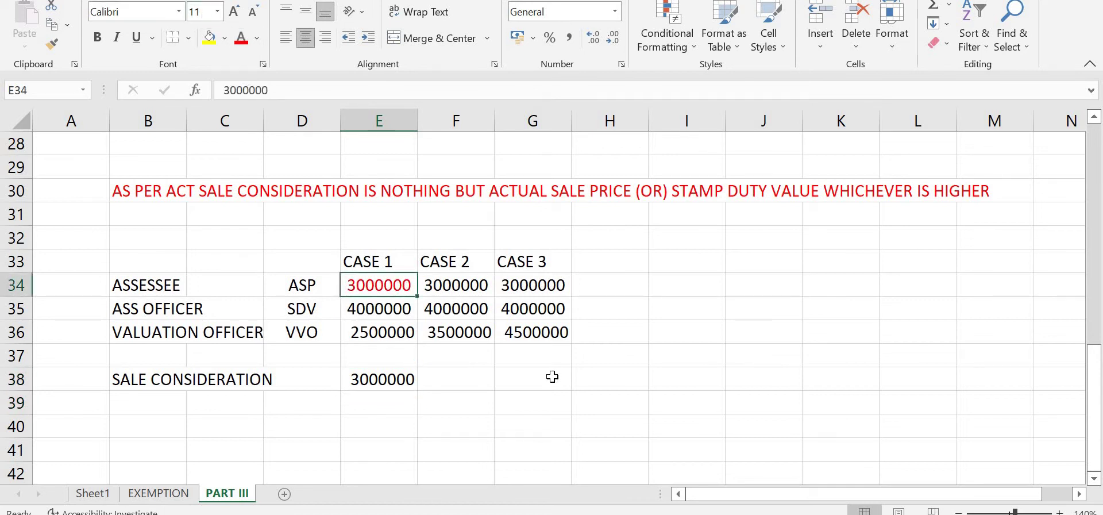
Compare the CASE 2 values, copy the valuation officer value from F36 to F38 as sale consideration, and color F36 red
click(425, 285)
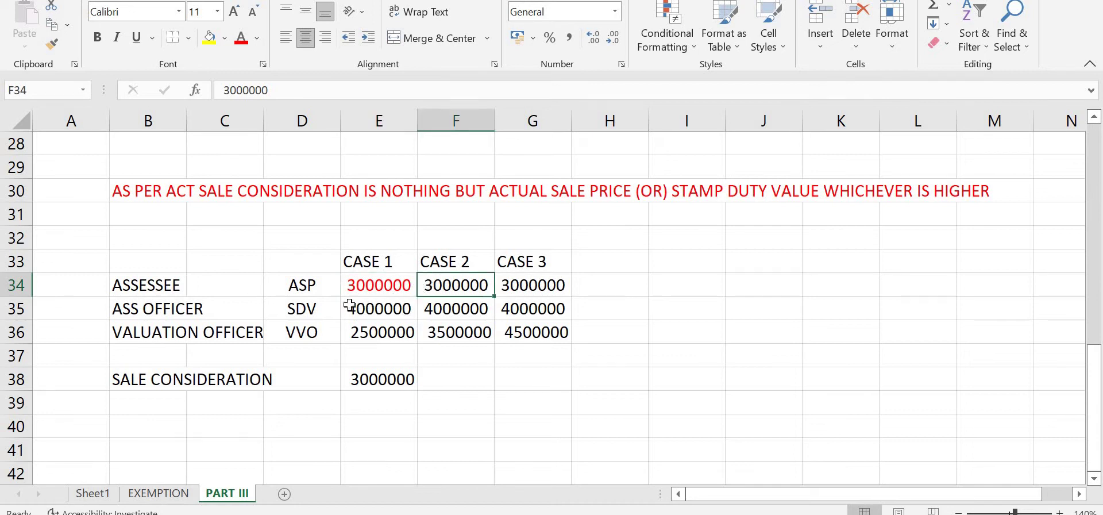
click(448, 314)
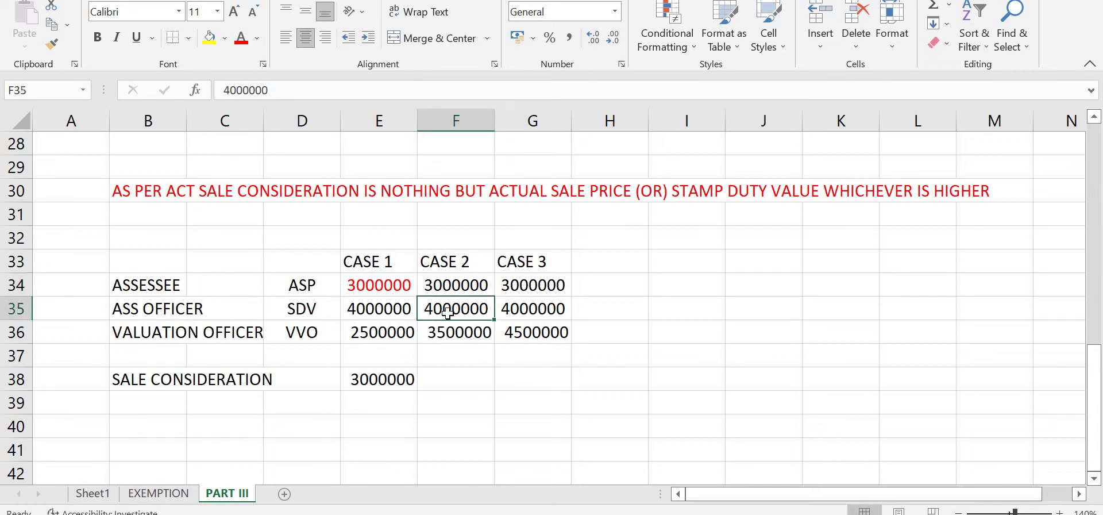
click(444, 326)
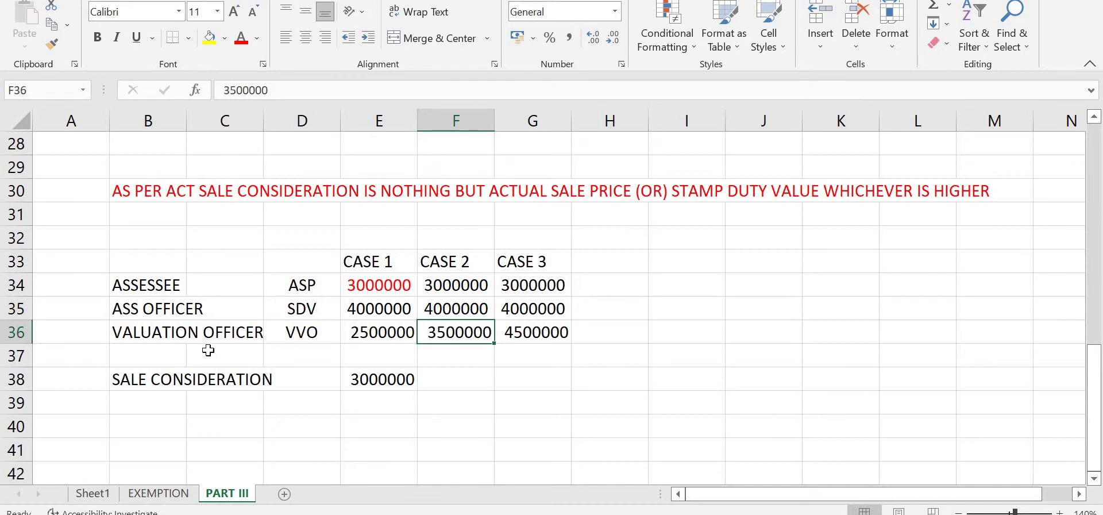
click(450, 383)
click(441, 334)
key(ctrl+c)
key(Down)
key(Down)
key(Return)
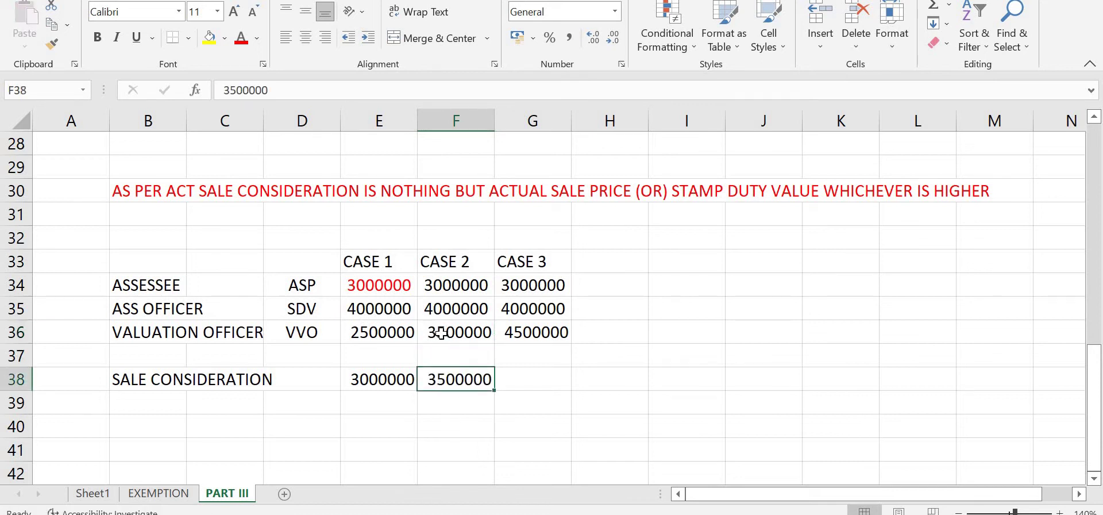
click(441, 333)
click(241, 39)
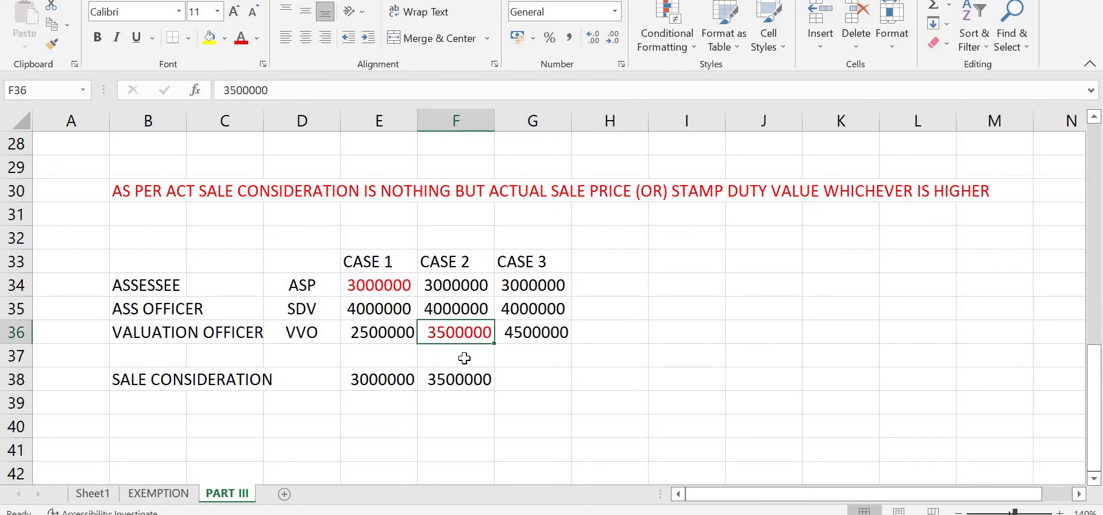
Compare the CASE 3 values, copy the stamp duty value from G35 to G38 as sale consideration, and color G35 red
click(517, 374)
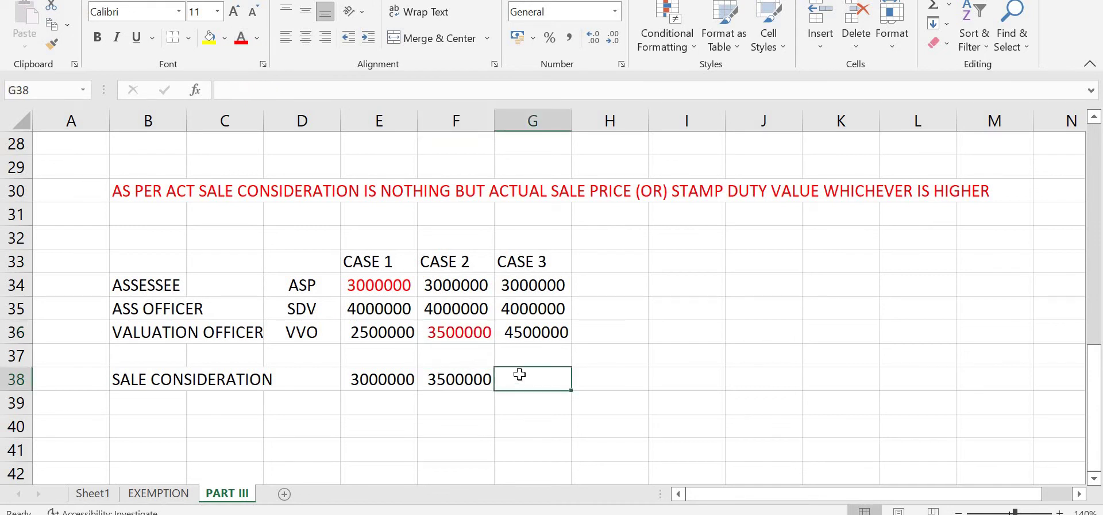
click(520, 289)
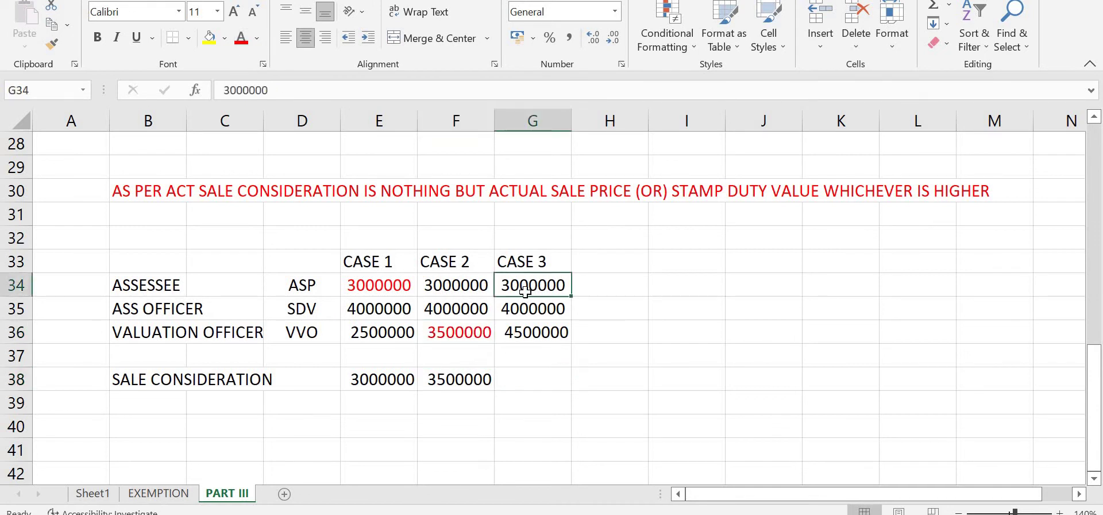
click(506, 313)
click(505, 333)
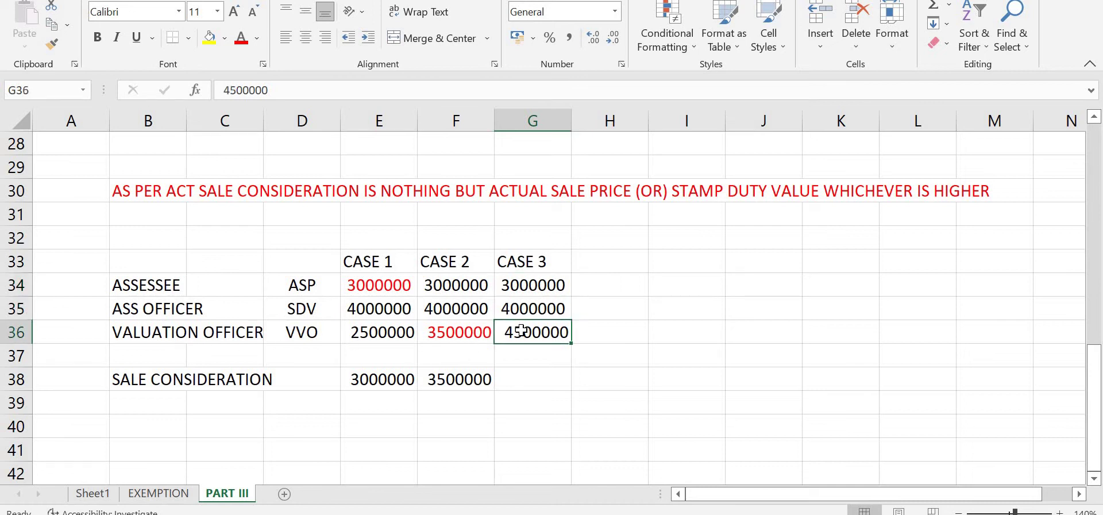
click(517, 305)
key(ctrl+c)
key(Down)
key(Down)
key(Down)
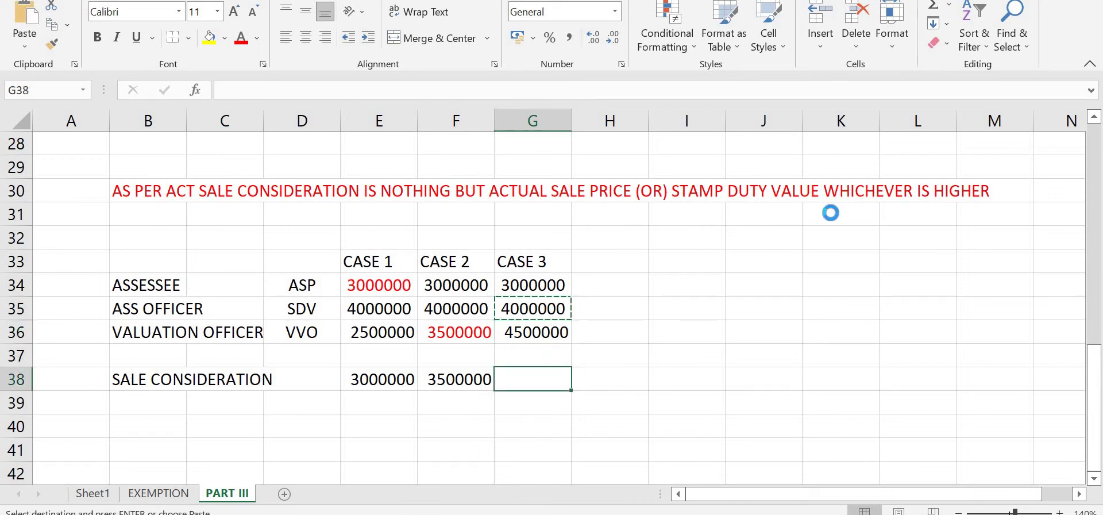
key(Return)
click(553, 307)
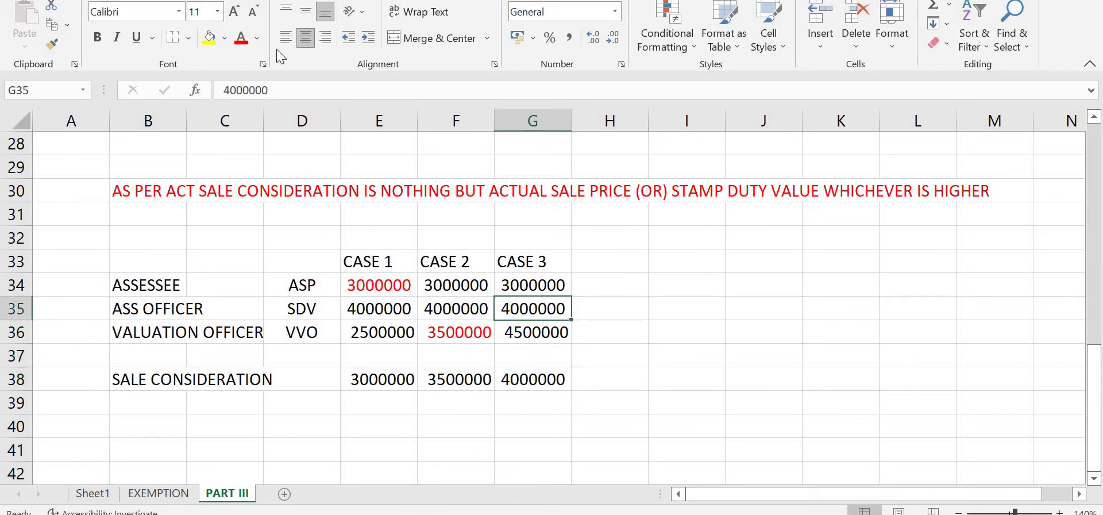
click(242, 37)
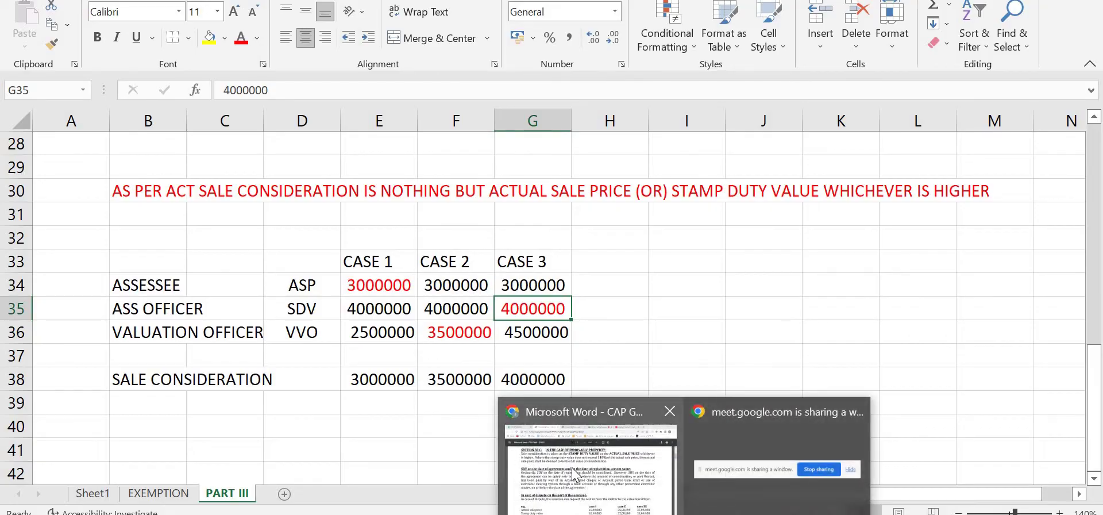
Switch to the CAP GAIN - THREE PDF in Chrome and look beyond the Section 50C example to Section 50CA on unquoted shares
click(586, 454)
key(ctrl+Tab)
mouse_move(465, 312)
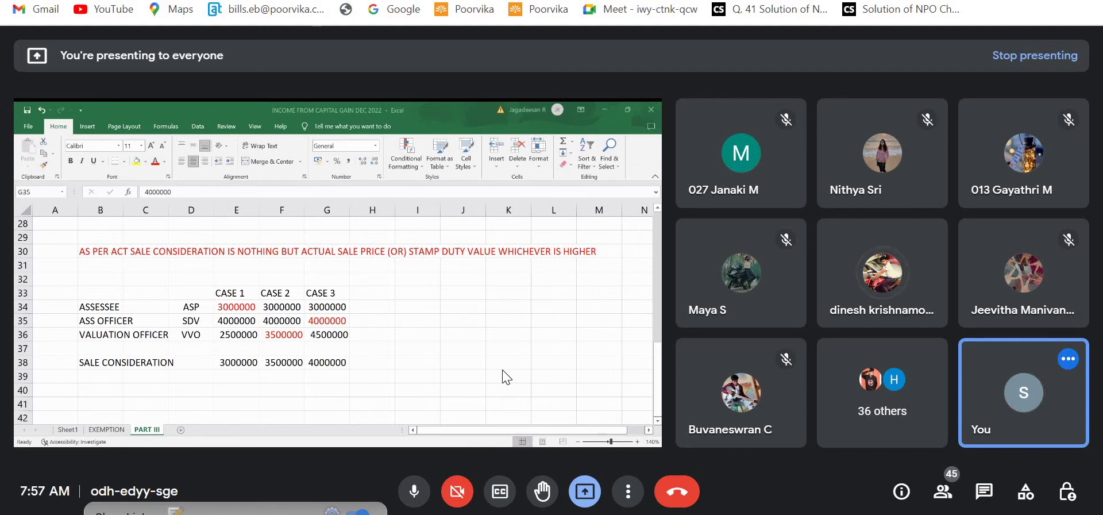
key(ctrl+Tab)
scroll(430, 295, down, 8)
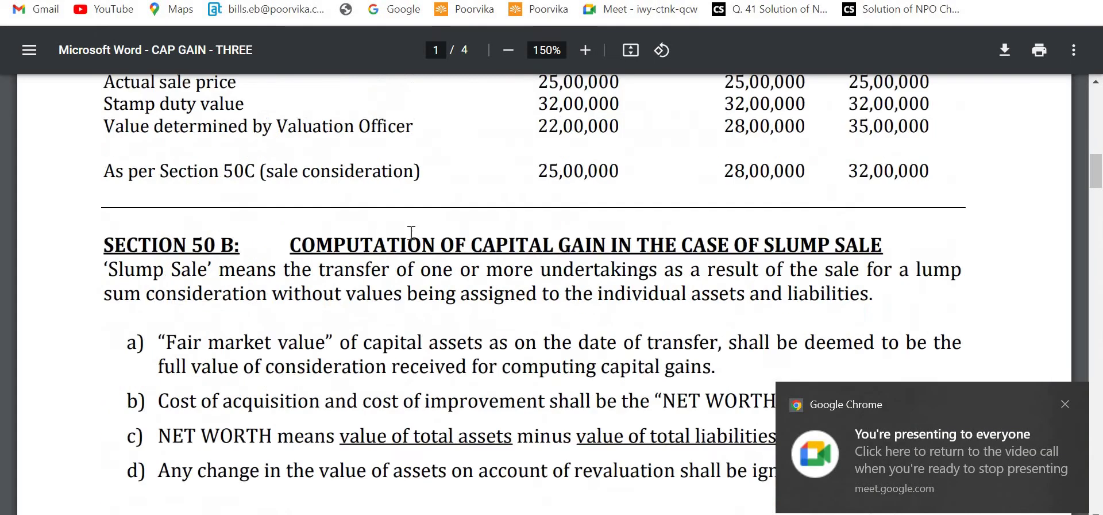
scroll(414, 227, down, 20)
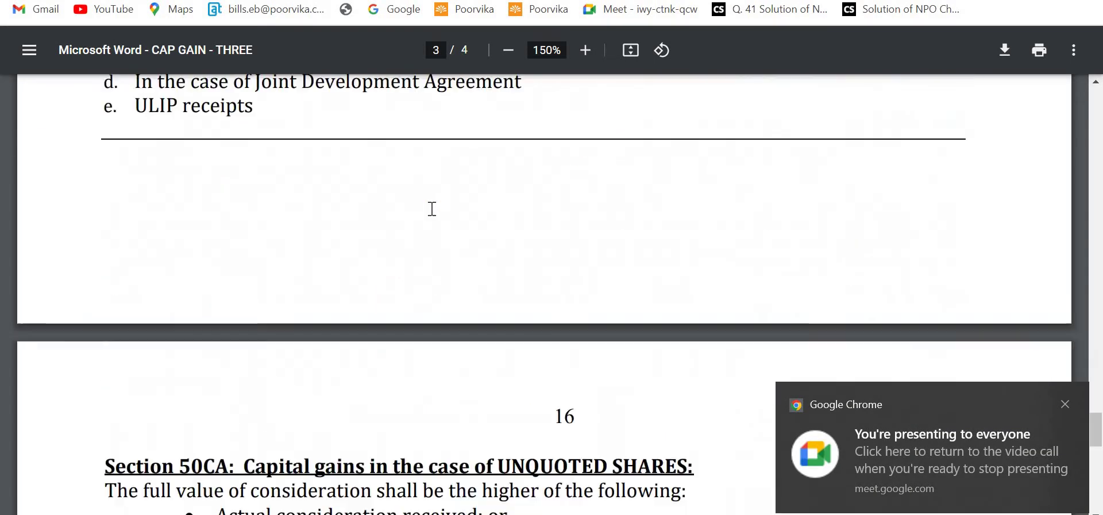
Find problem 26 on Section 50C in the PDF, switch to Excel, and enter 4725000 as its sale consideration in F43
scroll(433, 210, down, 5)
scroll(431, 215, up, 5)
scroll(450, 195, down, 2)
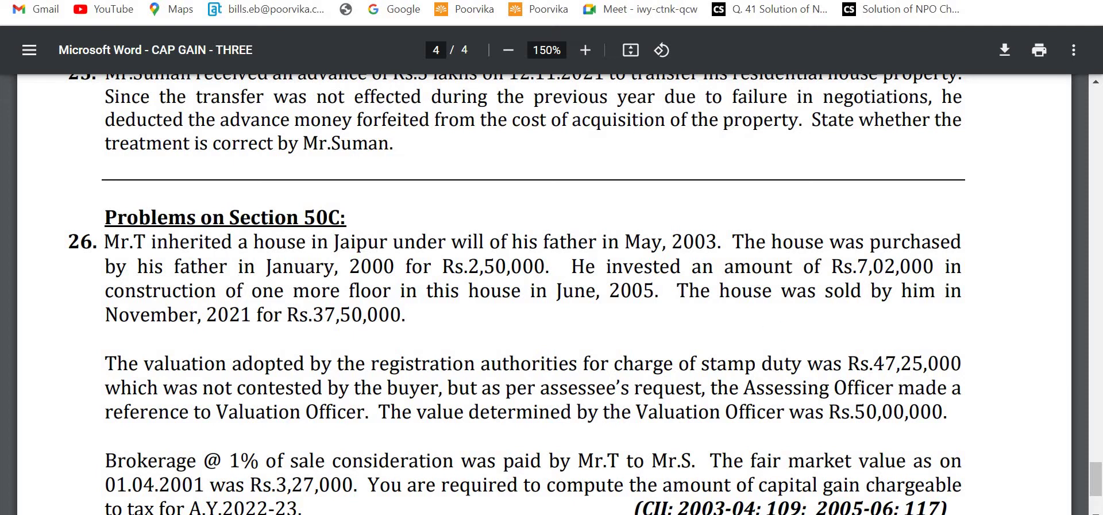
click(683, 495)
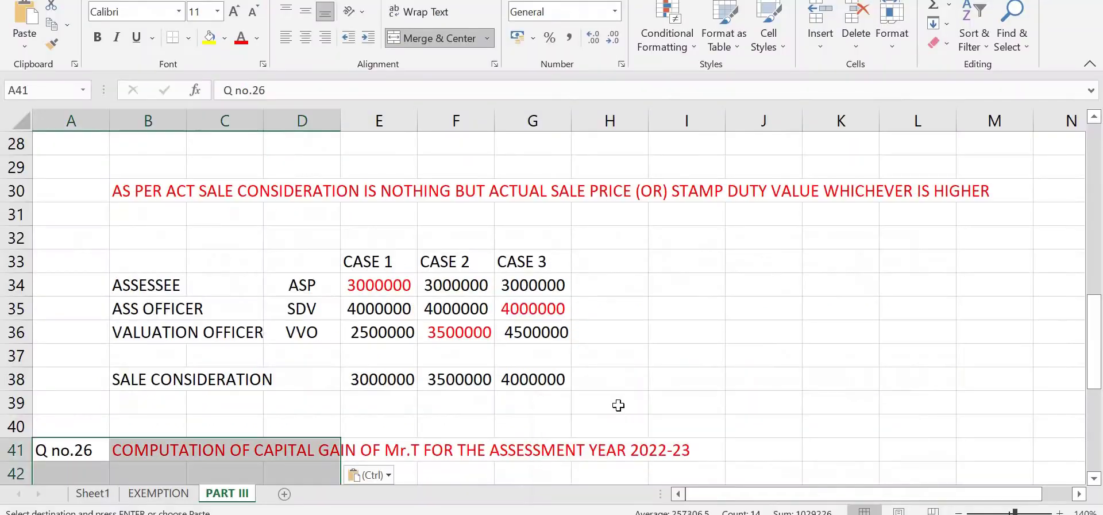
scroll(603, 379, down, 3)
scroll(603, 379, down, 1)
click(438, 214)
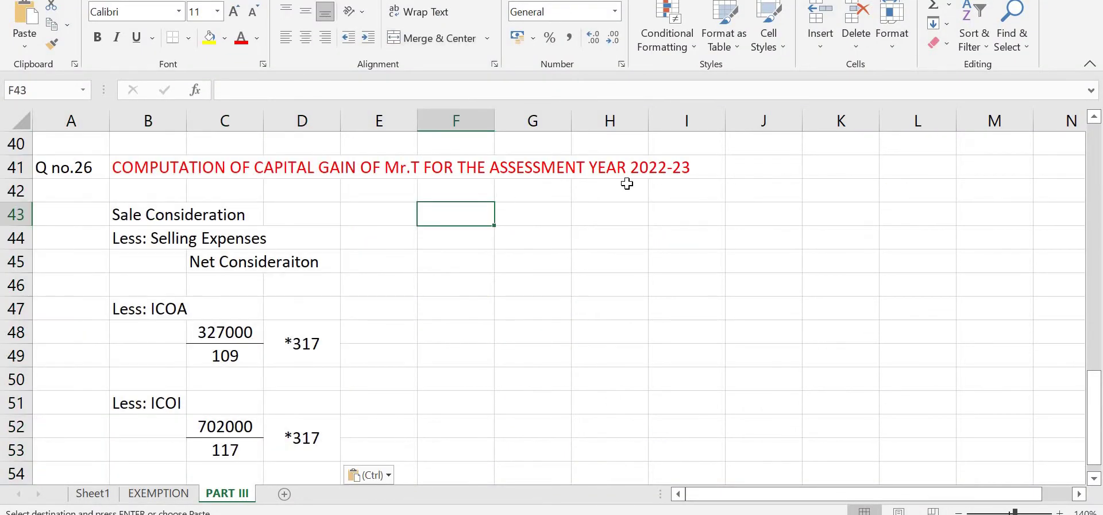
text(47)
text(000)
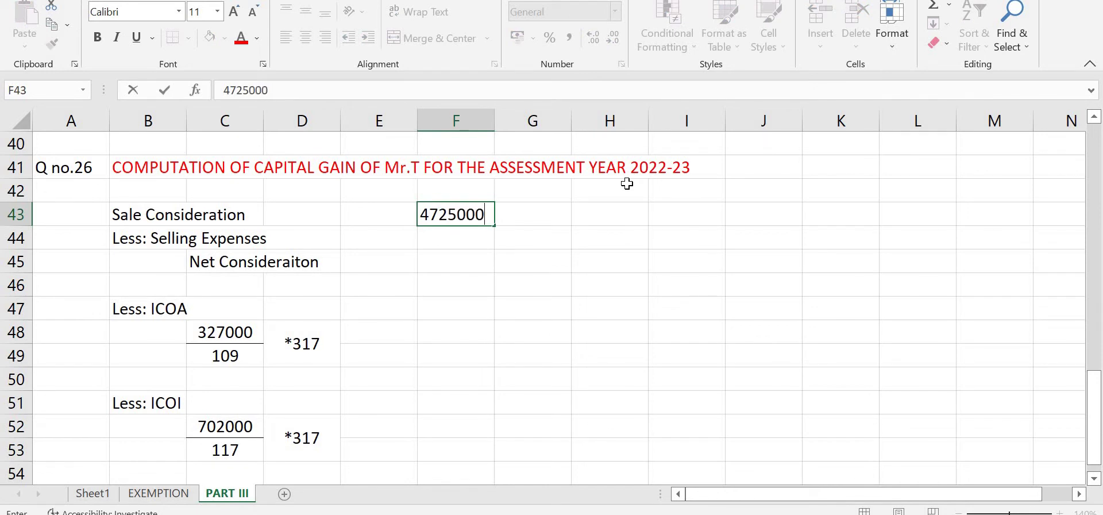
key(Return)
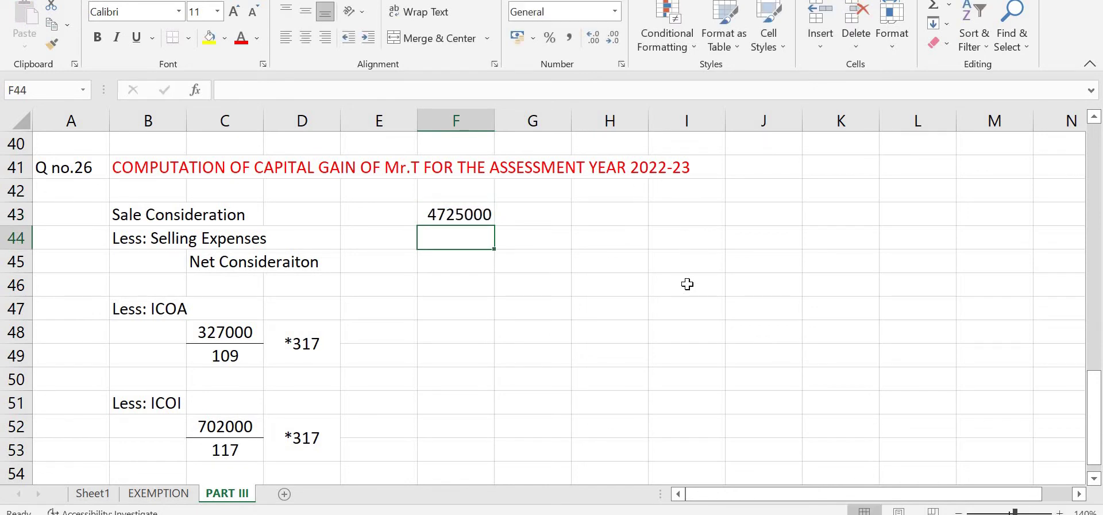
Check the brokerage rate and actual sale price in PDF problem 26, and write the selling expenses working 3750000 *1% in D44 in Excel
key(alt+Tab)
scroll(484, 304, down, 2)
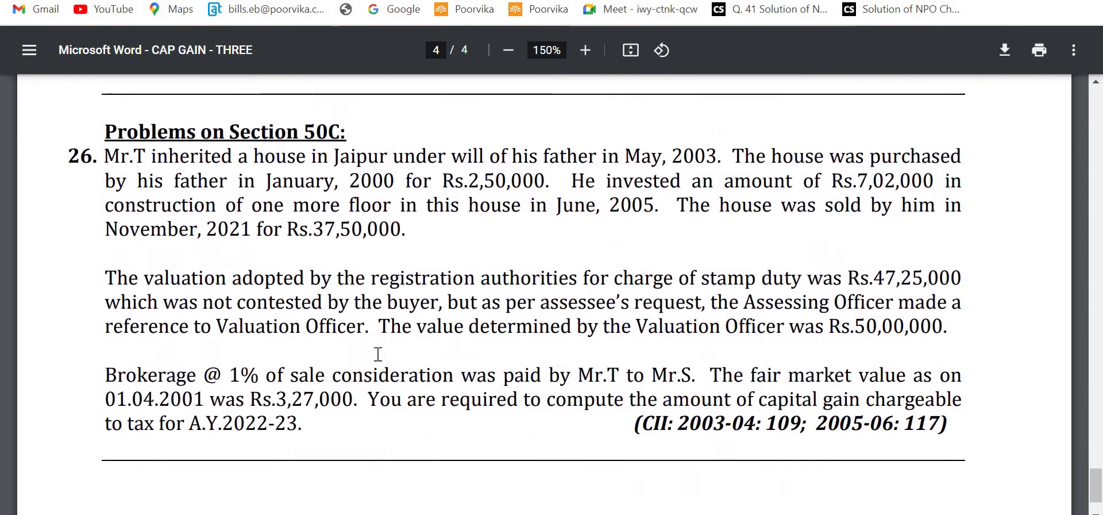
drag(106, 374, 242, 377)
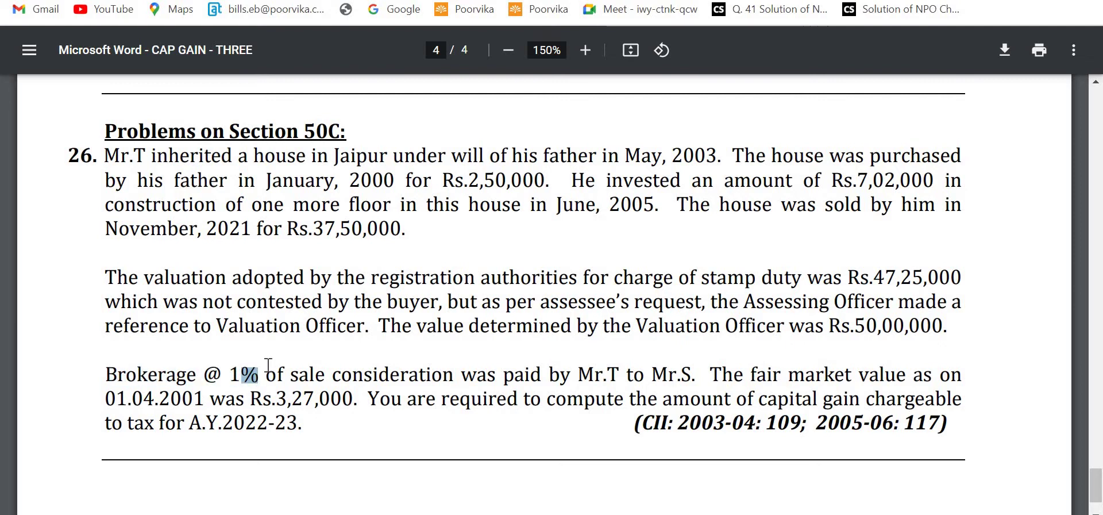
key(alt+Tab)
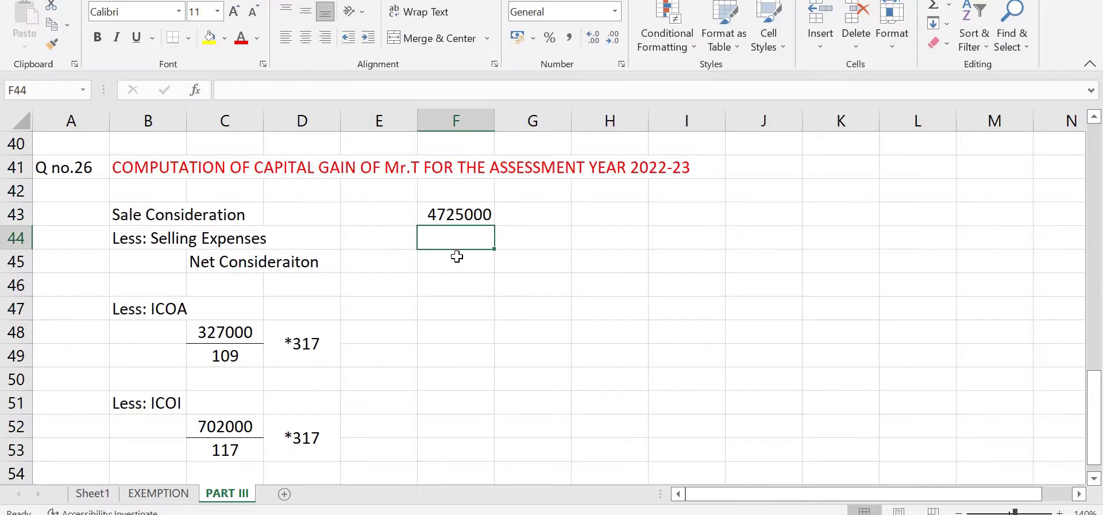
click(443, 212)
click(320, 230)
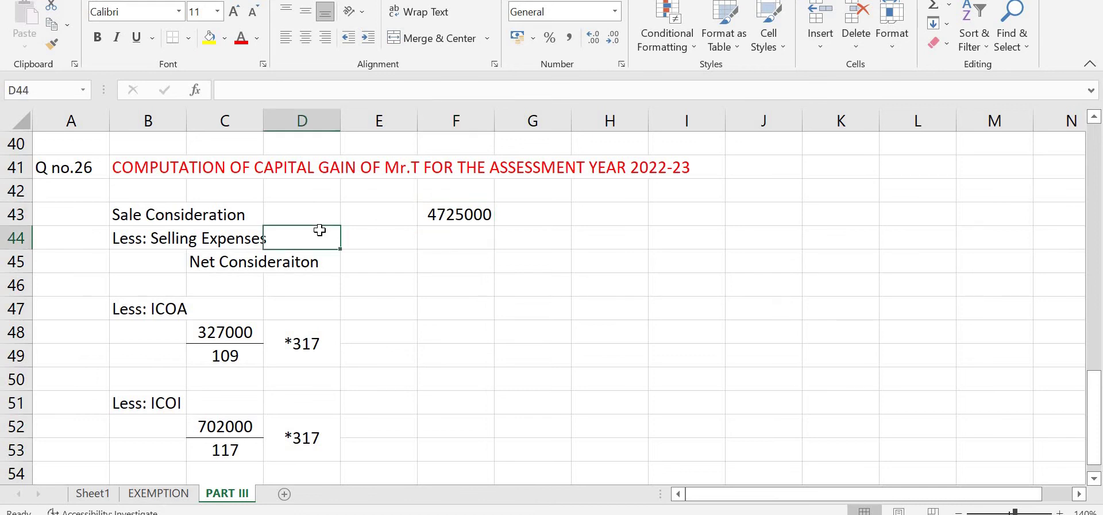
key(alt+Tab)
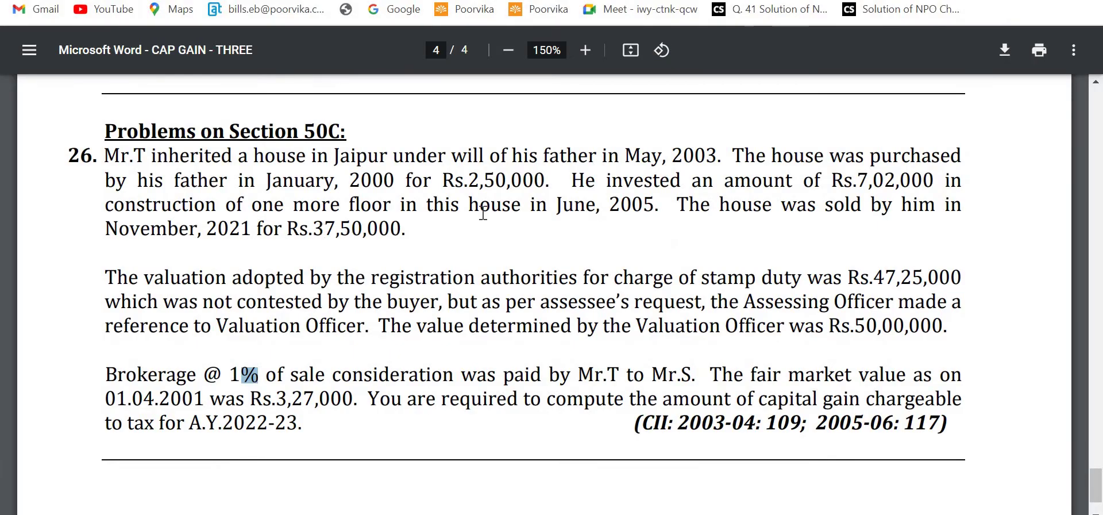
key(alt+Tab)
text(37)
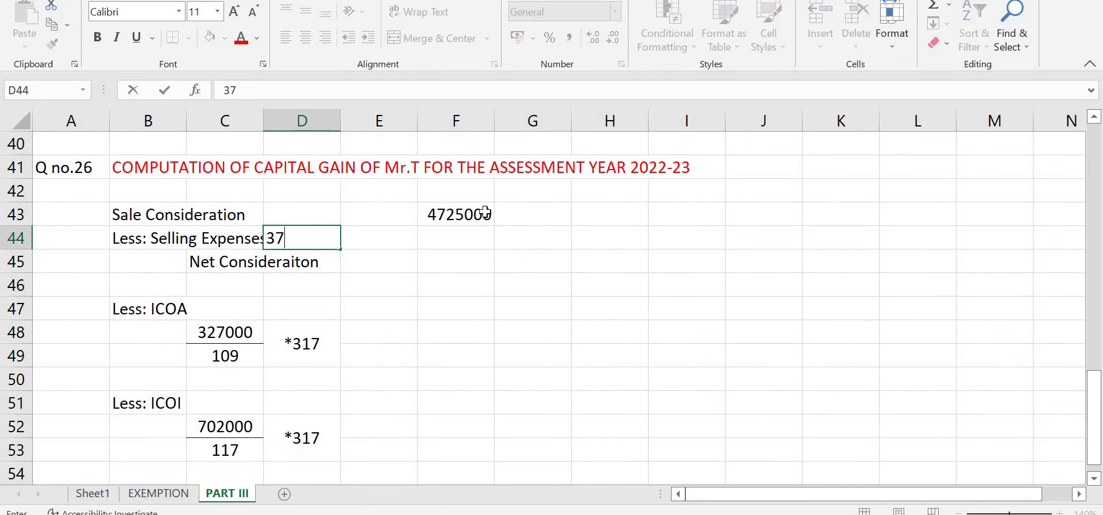
text(50000 *1%)
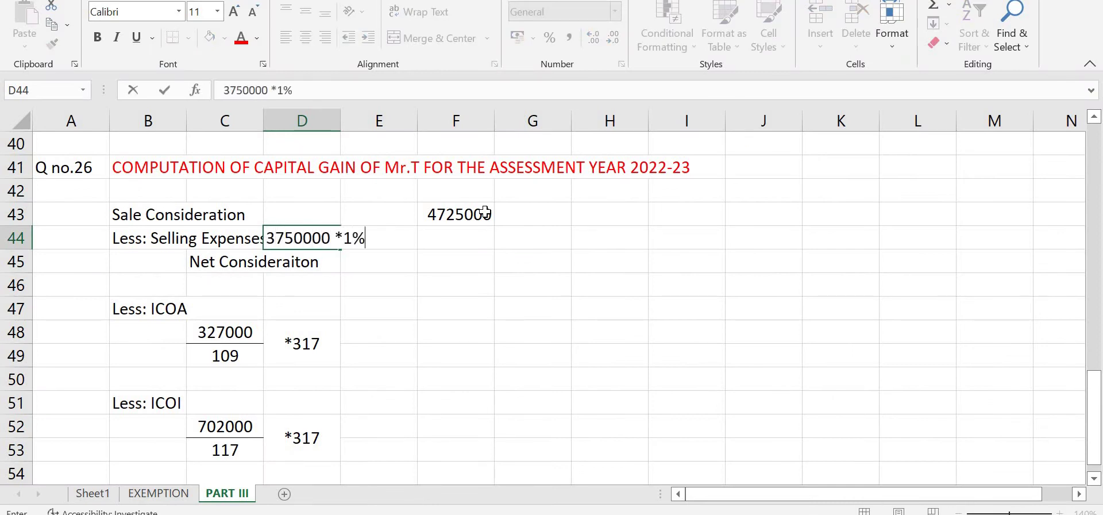
Enter 37500 as the selling expenses amount in F44
key(Tab)
key(Tab)
text(37500)
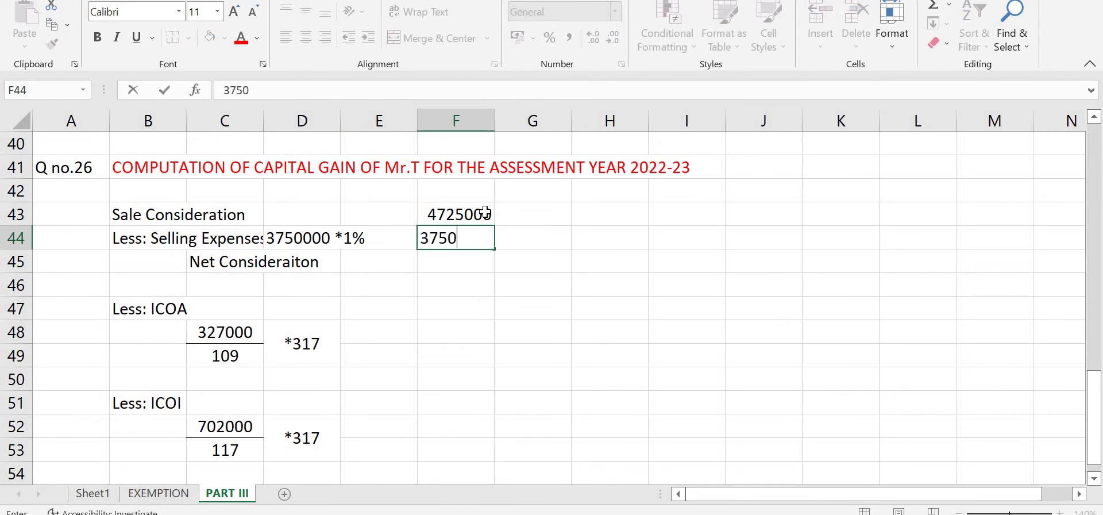
key(Return)
Calculate the net consideration in F45 with the formula =F43-F44
key(Tab)
key(Tab)
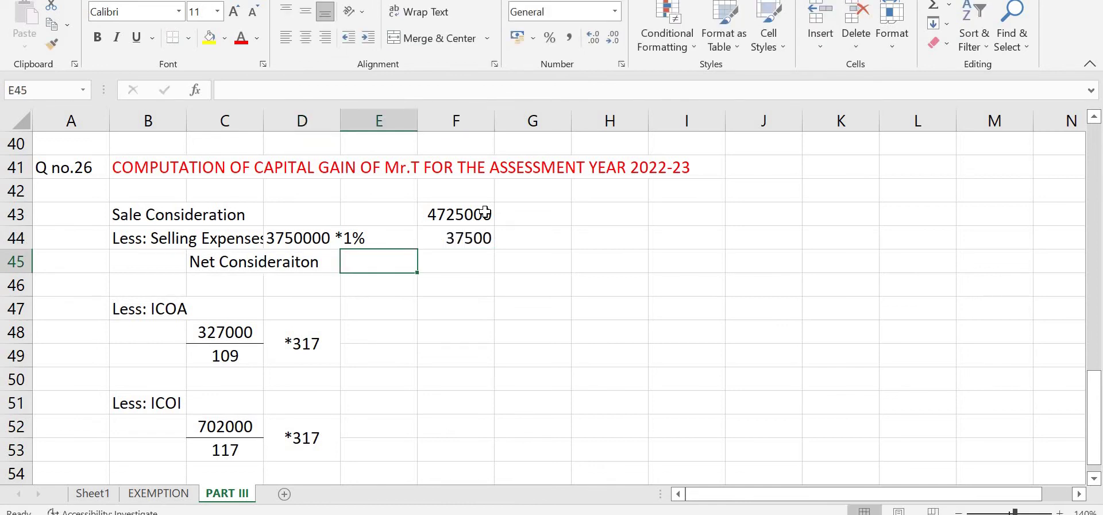
text(=)
click(485, 212)
text(-F44)
key(Return)
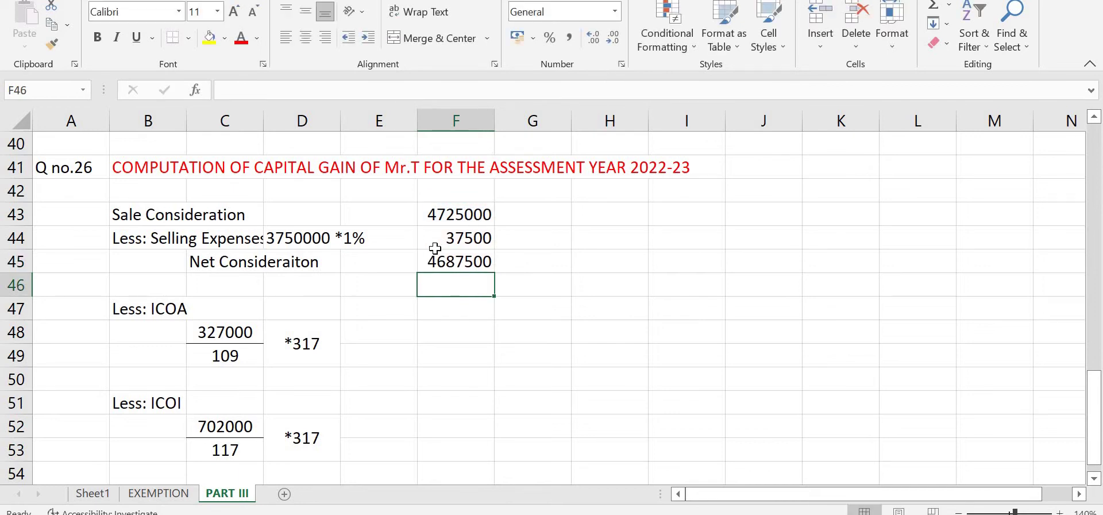
Compare the purchase cost, fair market value, inheritance date and 2003-04 CII in PDF problem 26 with the ICOA working in Excel
key(alt+Tab)
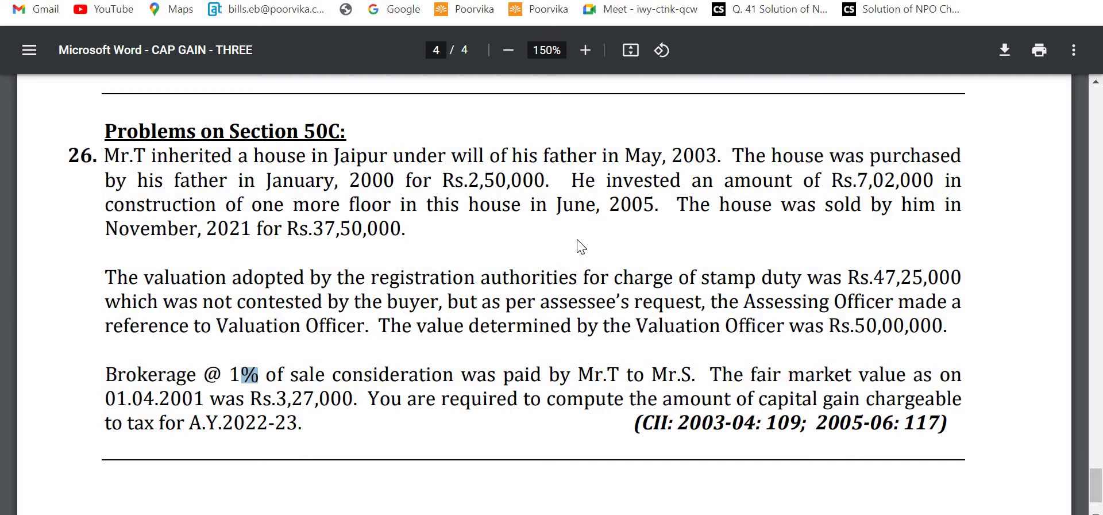
drag(443, 173, 542, 172)
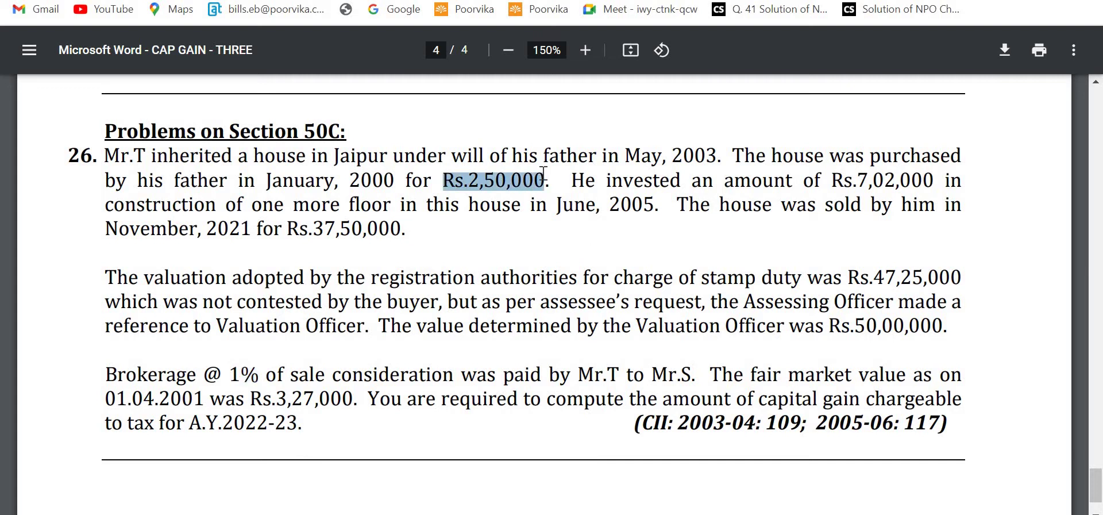
drag(251, 396, 359, 396)
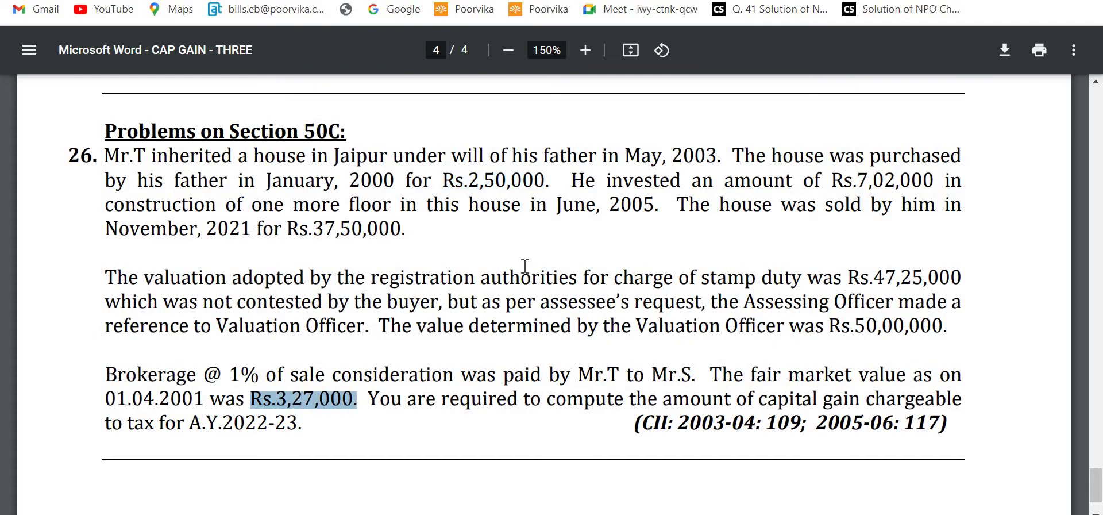
key(alt+Tab)
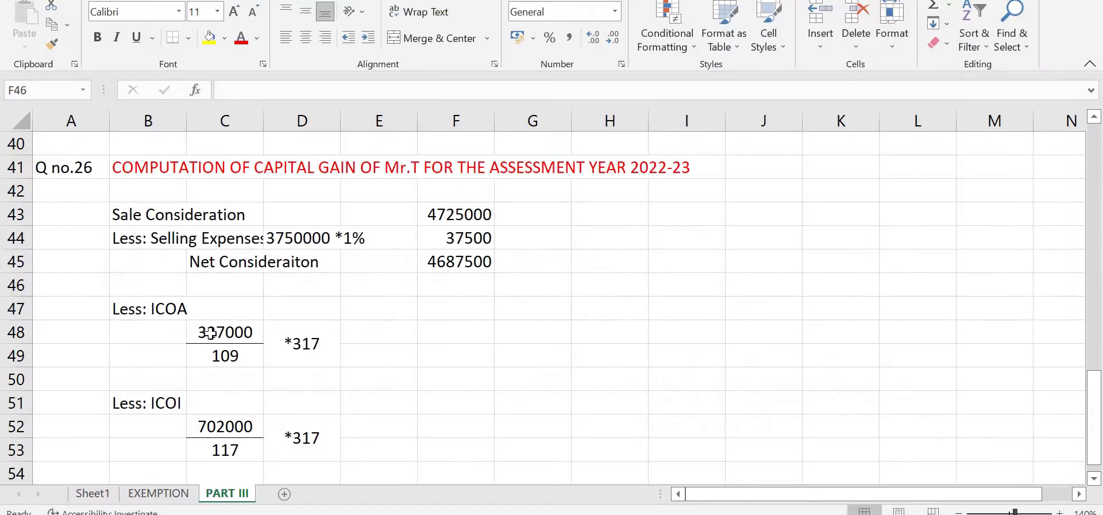
click(313, 342)
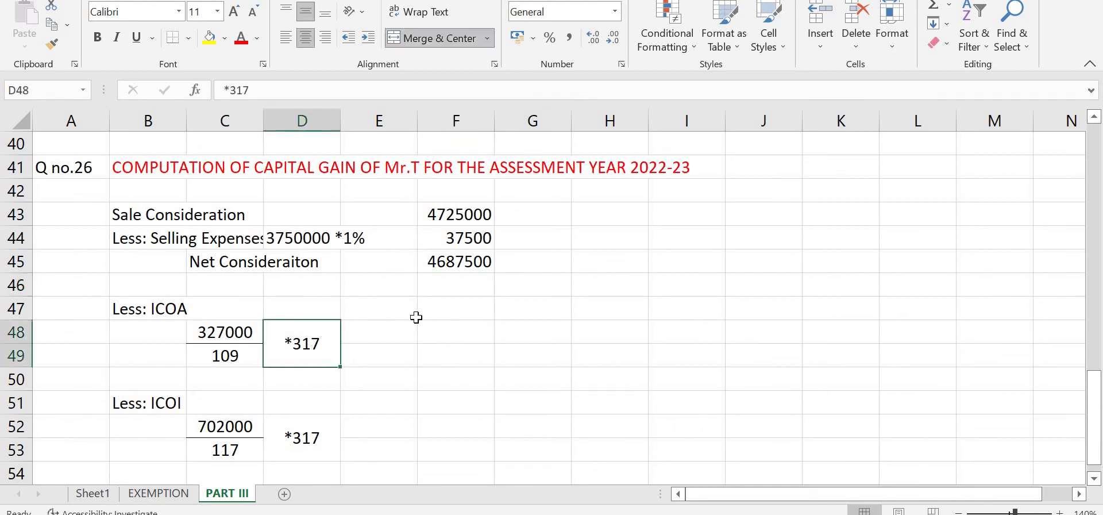
click(231, 354)
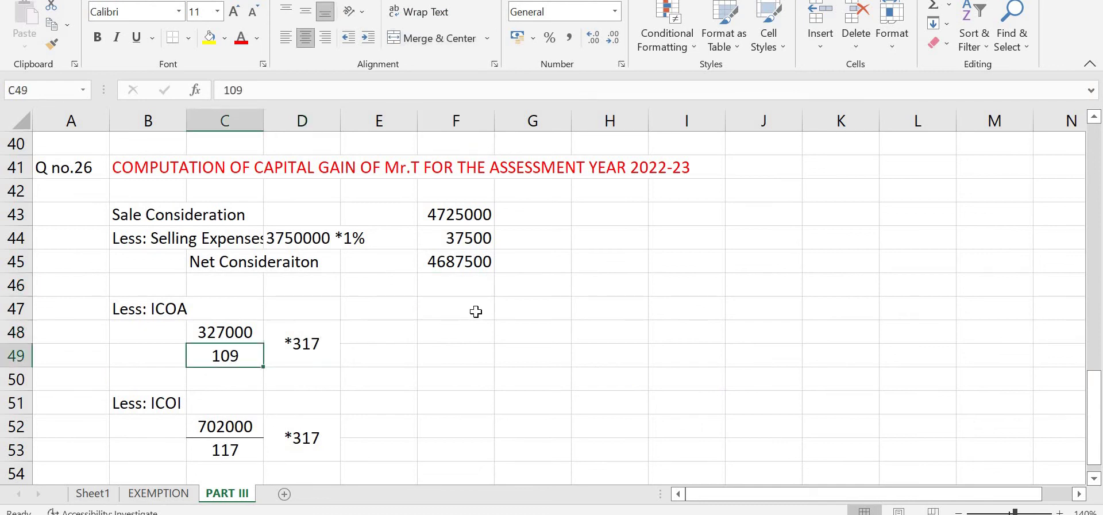
key(alt+Tab)
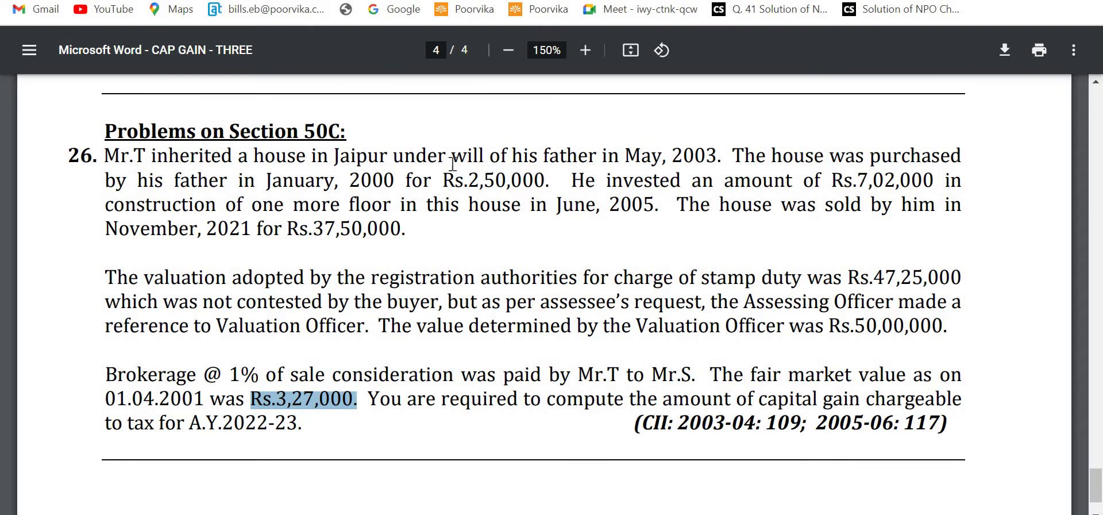
drag(492, 155, 717, 154)
drag(637, 424, 800, 425)
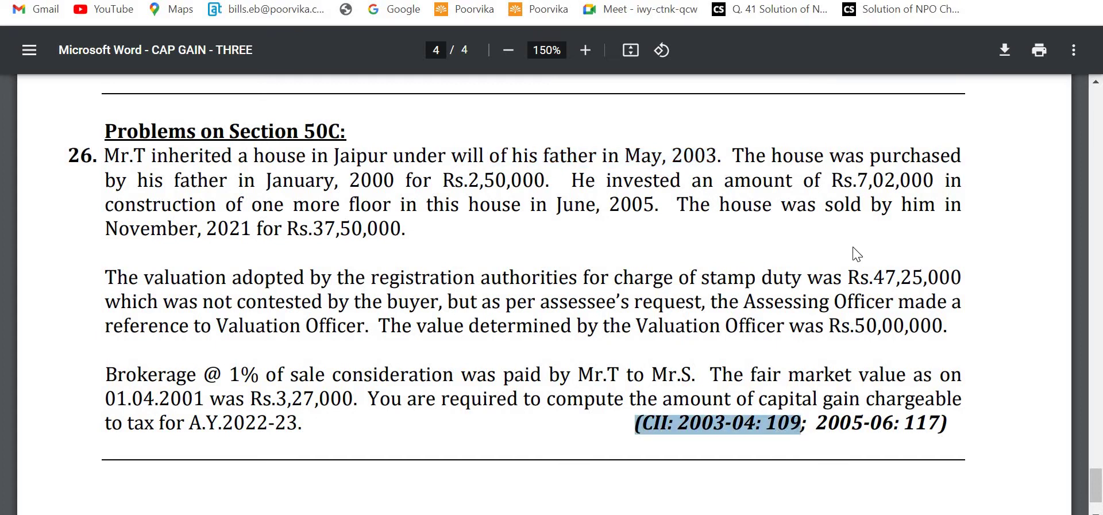
key(alt+Tab)
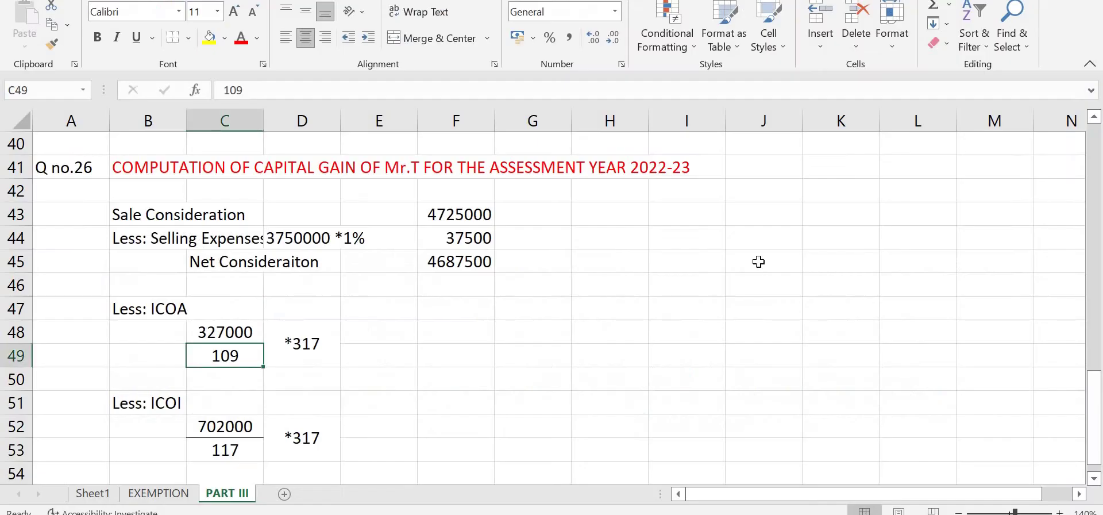
Calculate the indexed cost of acquisition in F48 with the formula =327000/109*317
click(458, 333)
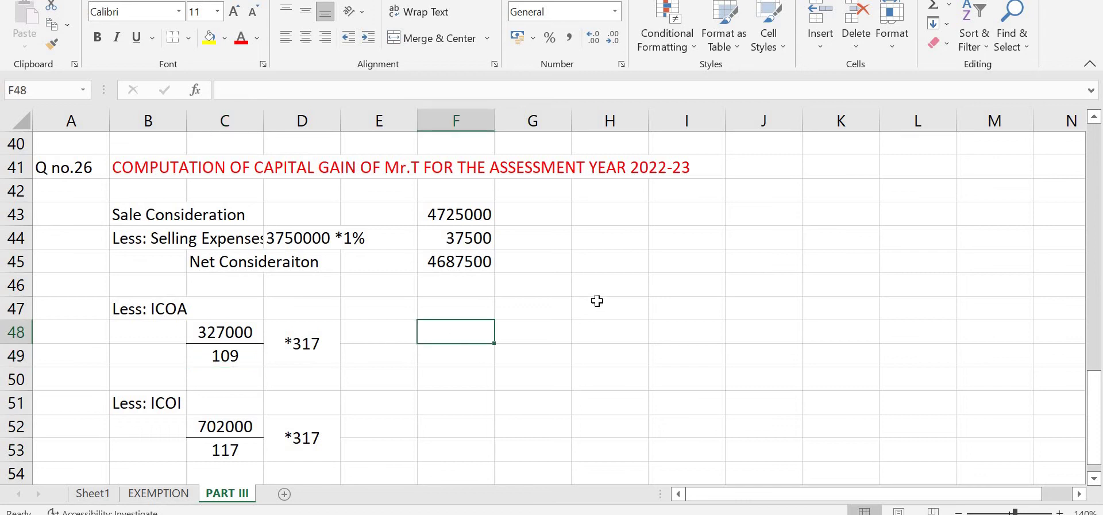
text(=)
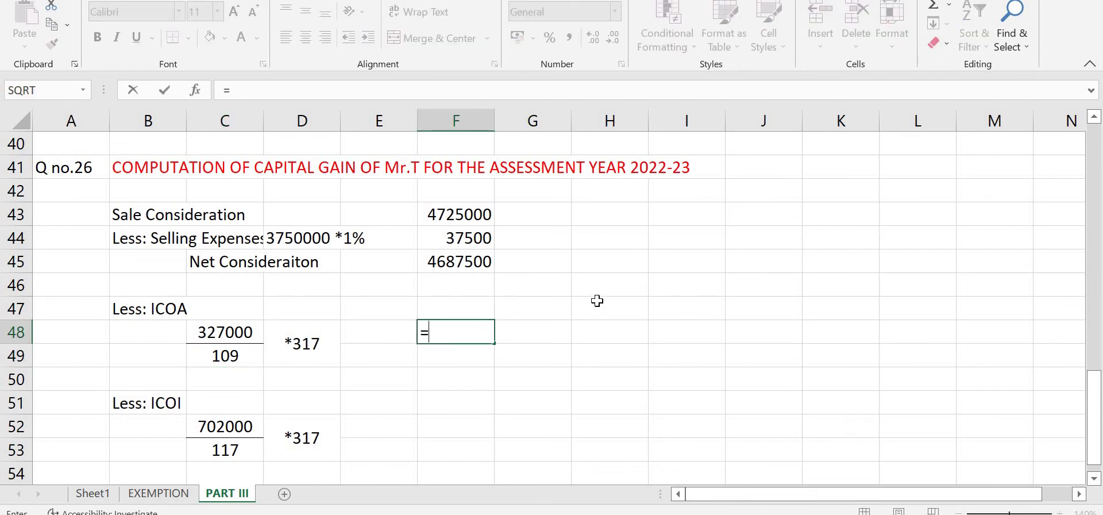
text(327000)
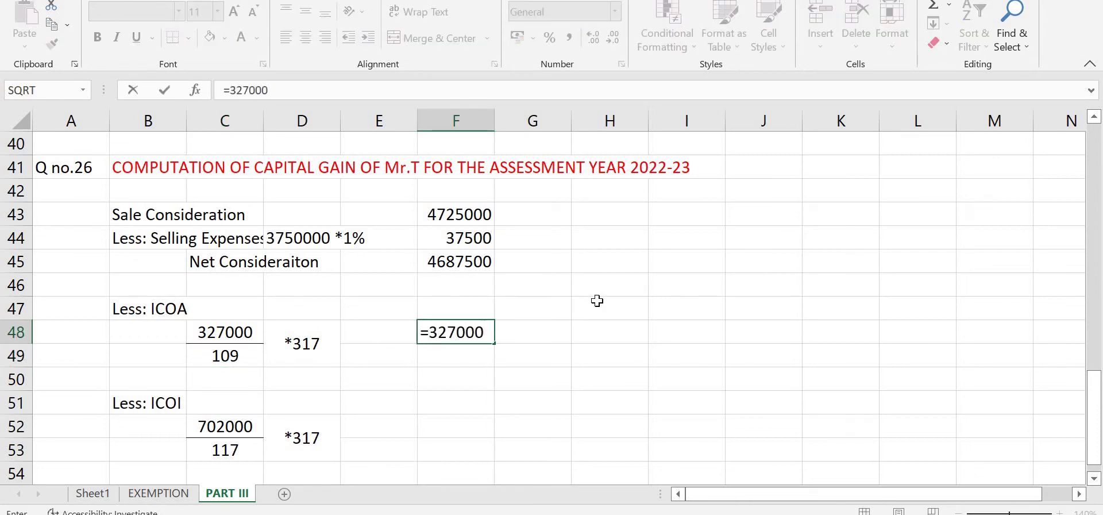
text(/109*)
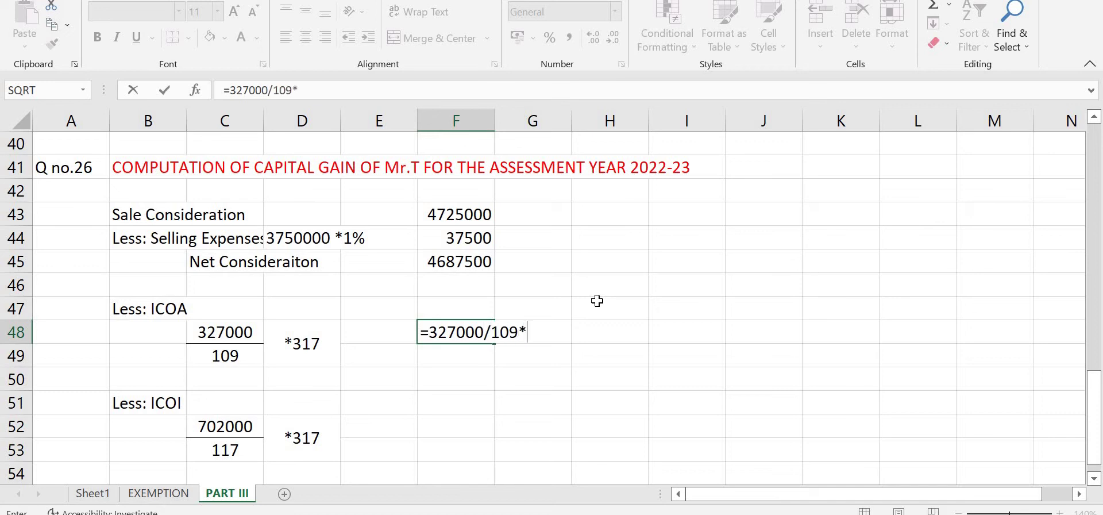
text(317)
key(Return)
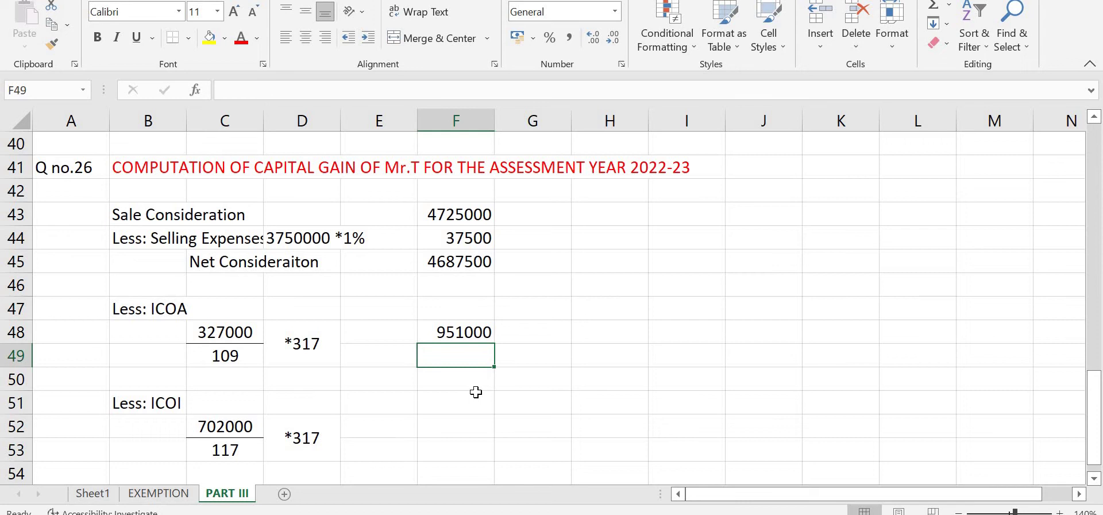
Calculate the indexed cost of improvement in F52 with the formula =702000/117*317, checking the CII in PDF problem 26
click(446, 428)
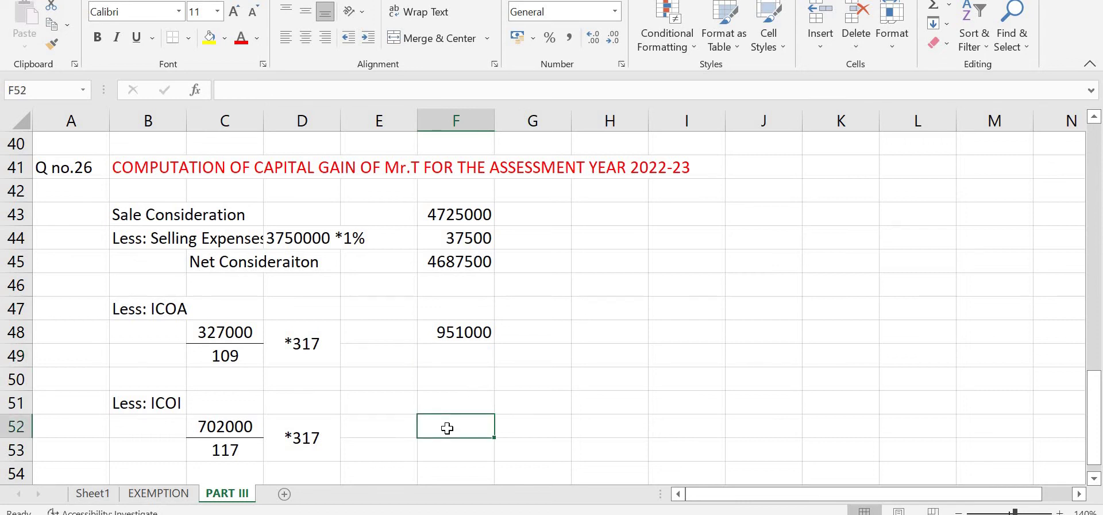
key(alt+Tab)
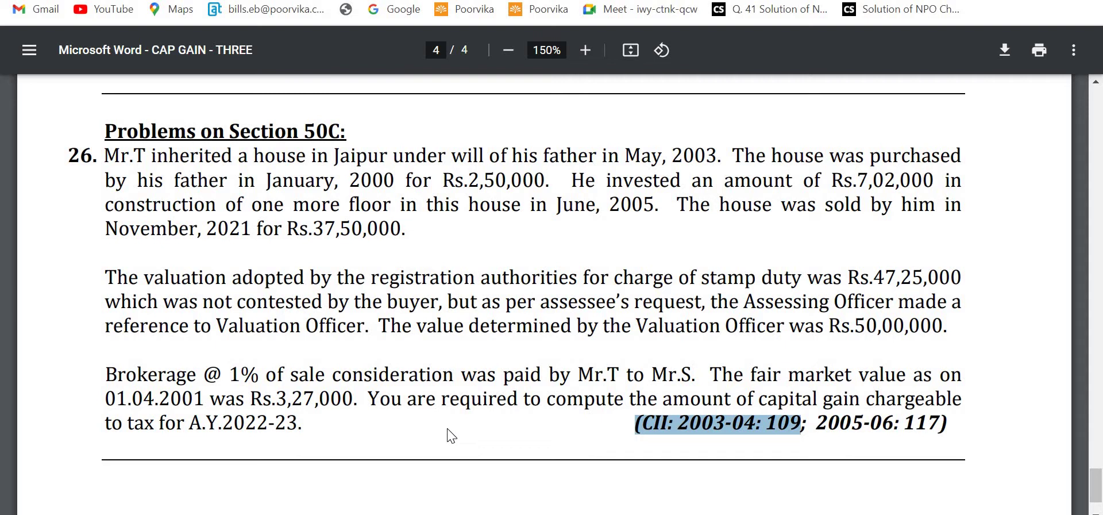
key(alt+Tab)
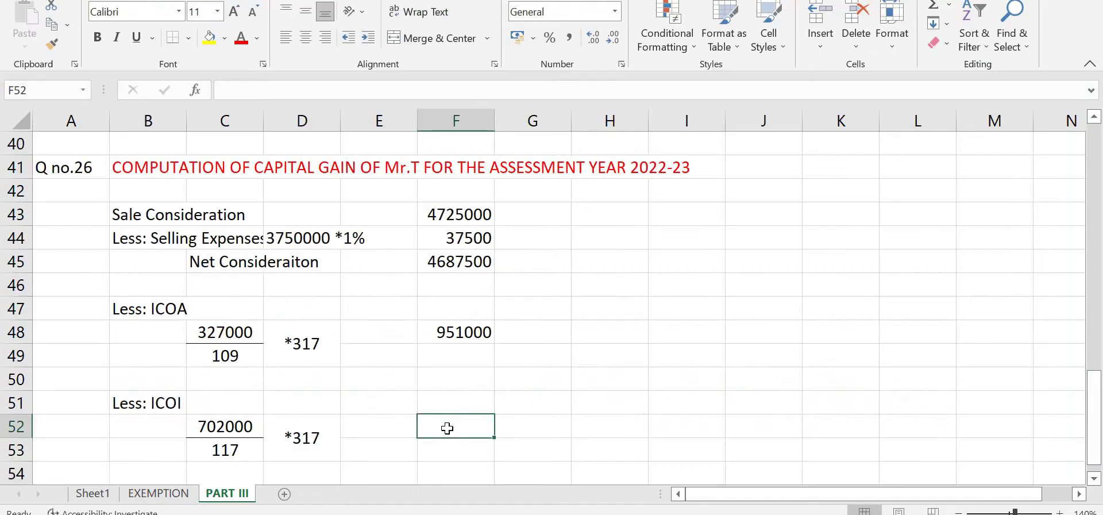
text(=7)
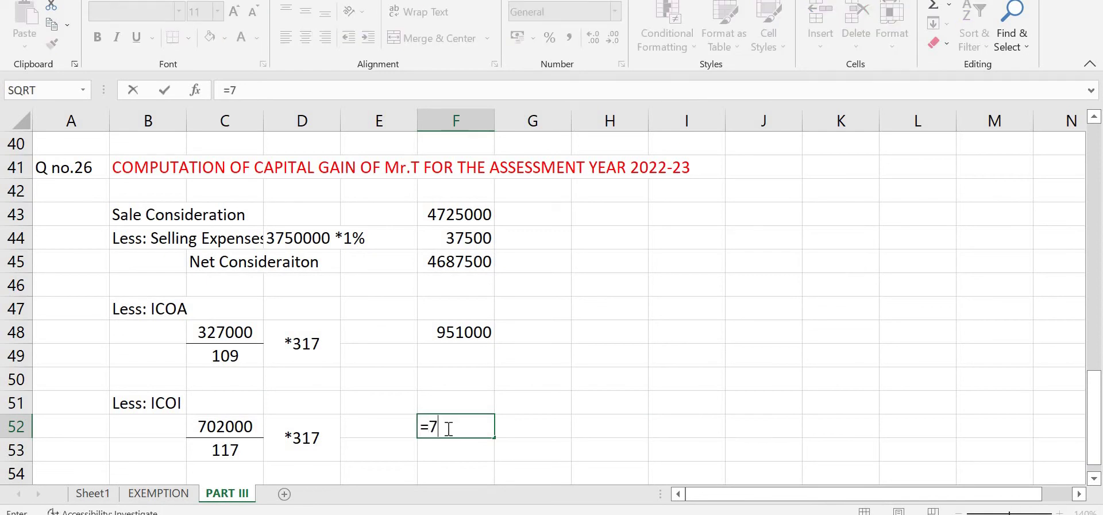
text(02000/)
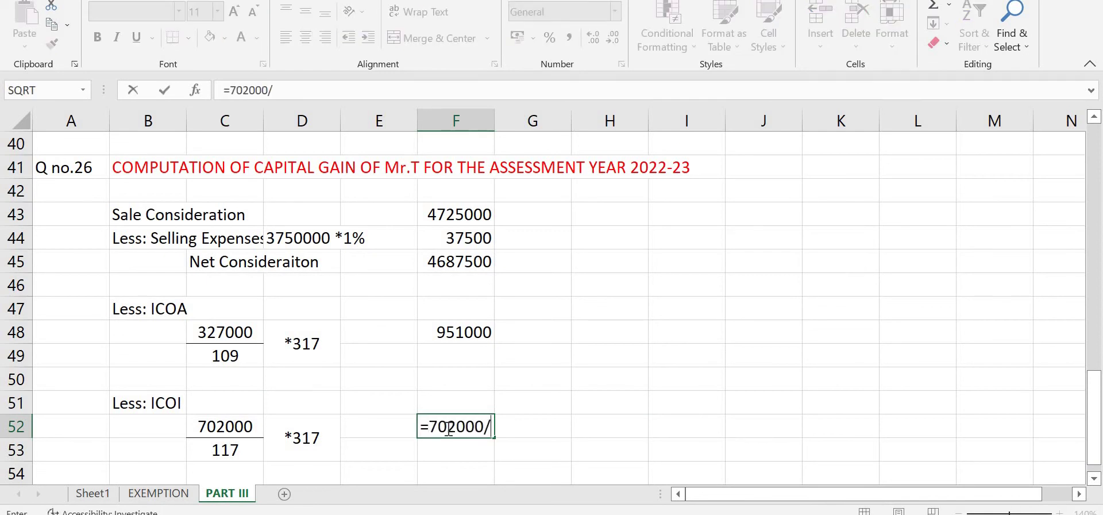
key(alt+Tab)
key(alt+Tab)
text(117*317)
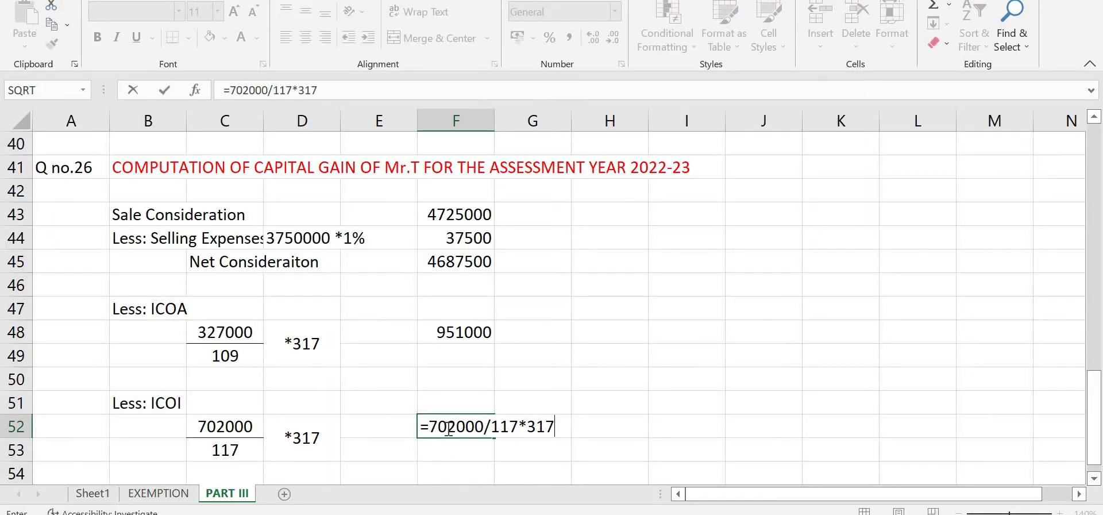
key(Return)
Calculate the LTCG before exemption in F55 with the formula =F45-F48-F52
scroll(581, 362, down, 2)
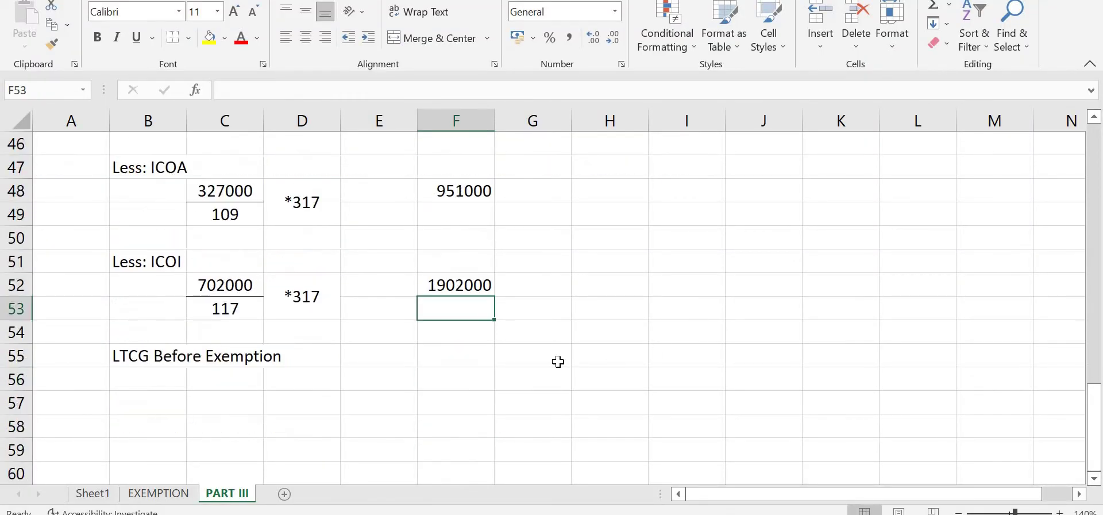
click(479, 356)
text(=)
key(Up)
key(Up)
key(Up)
key(Up)
key(Up)
key(Up)
key(Up)
key(Up)
key(Up)
key(Up)
key(Up)
key(Down)
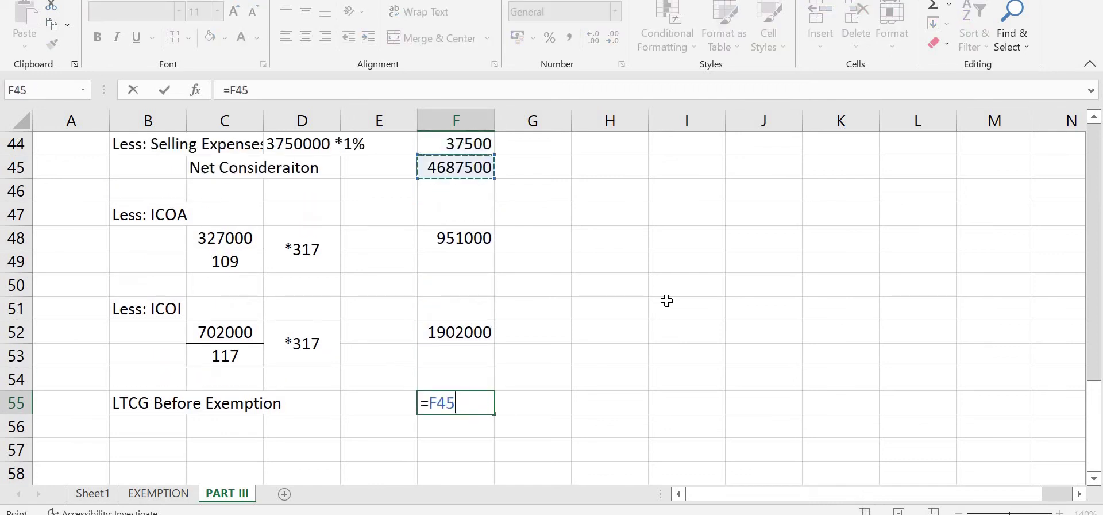
text(-)
key(Up)
key(Up)
key(Up)
key(Up)
key(Up)
key(Up)
key(Up)
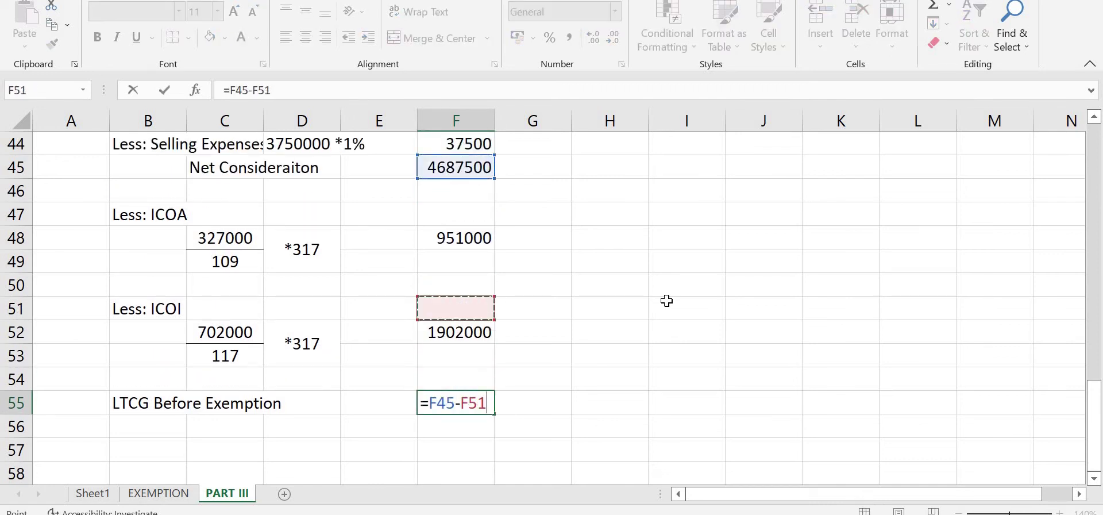
text(-)
key(Up)
key(Up)
key(Up)
key(Return)
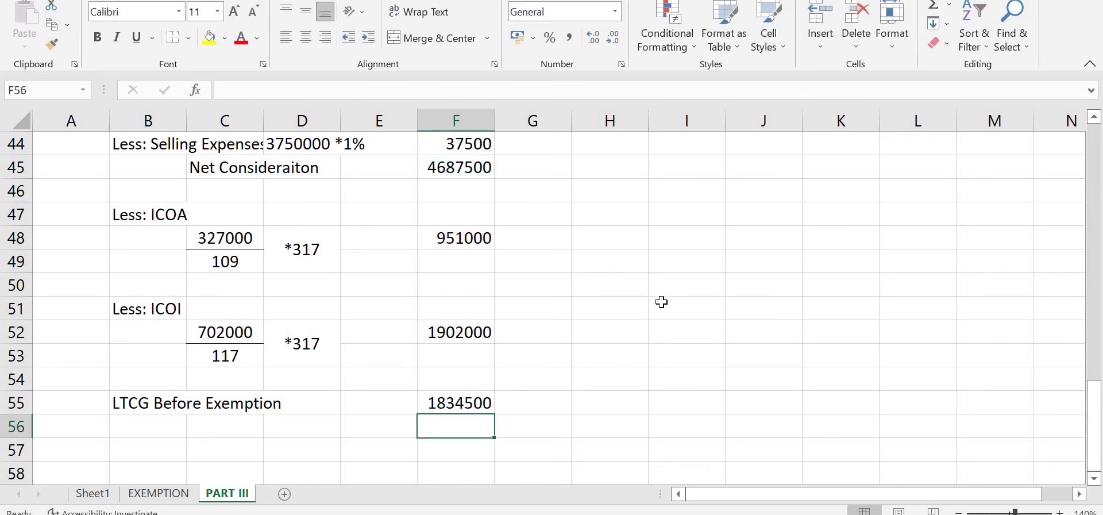
Format the LTCG amount in F55 with red font and yellow fill
click(456, 398)
click(240, 42)
click(209, 38)
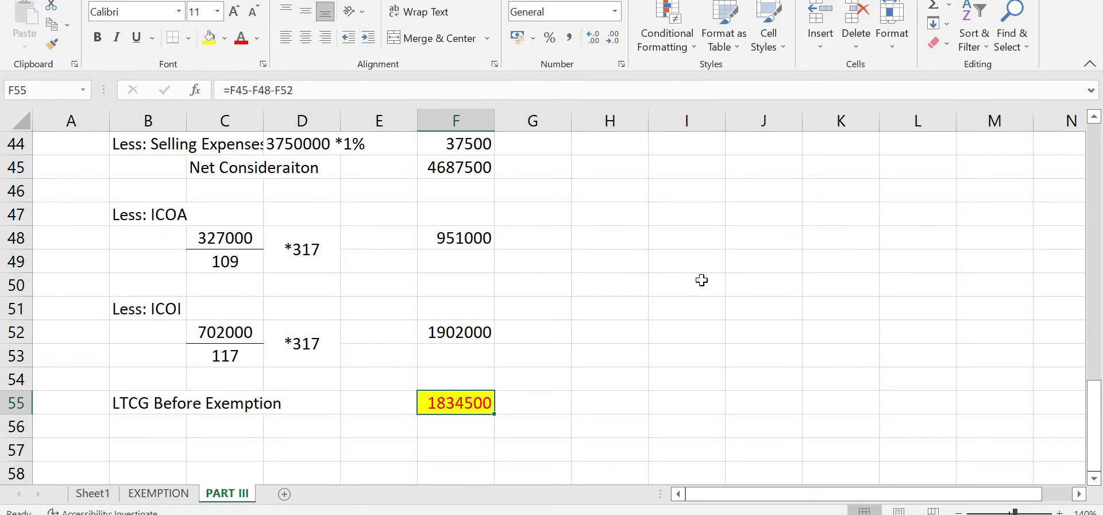
scroll(702, 279, up, 1)
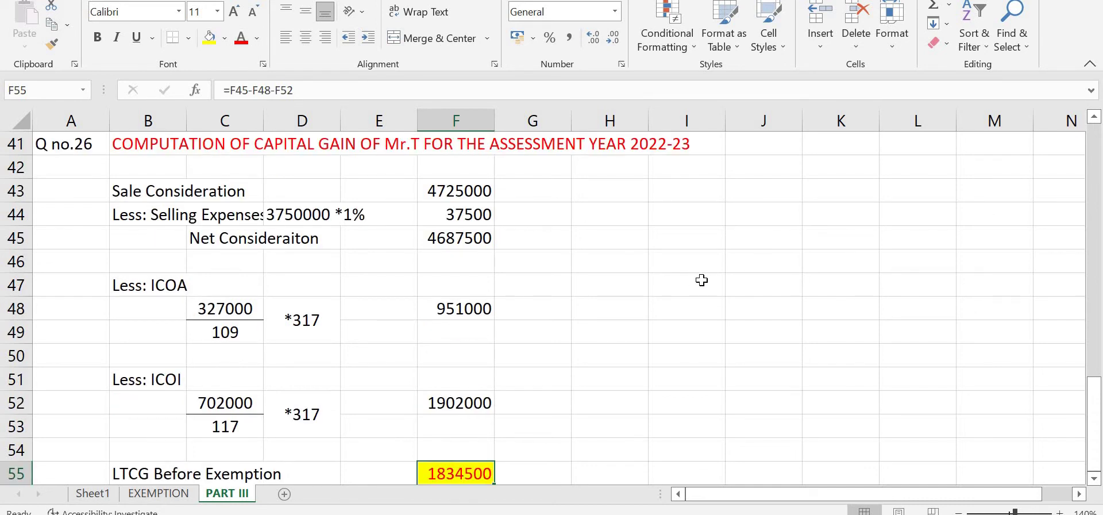
Switch to the CAP GAINS - FOUR PDF, read problem 27 and highlight the stamp duty value on 16.08.2021
key(alt+Tab)
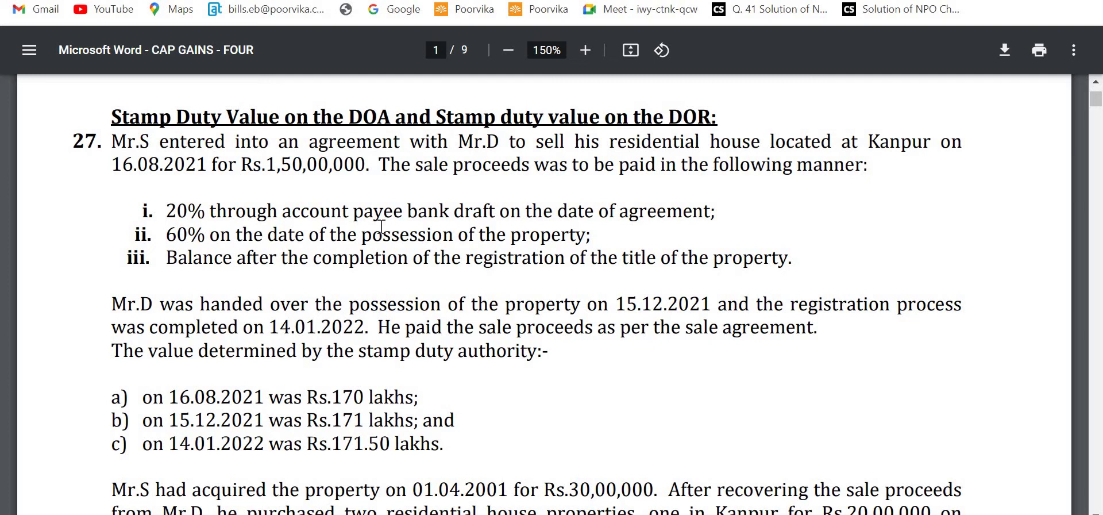
scroll(698, 367, down, 2)
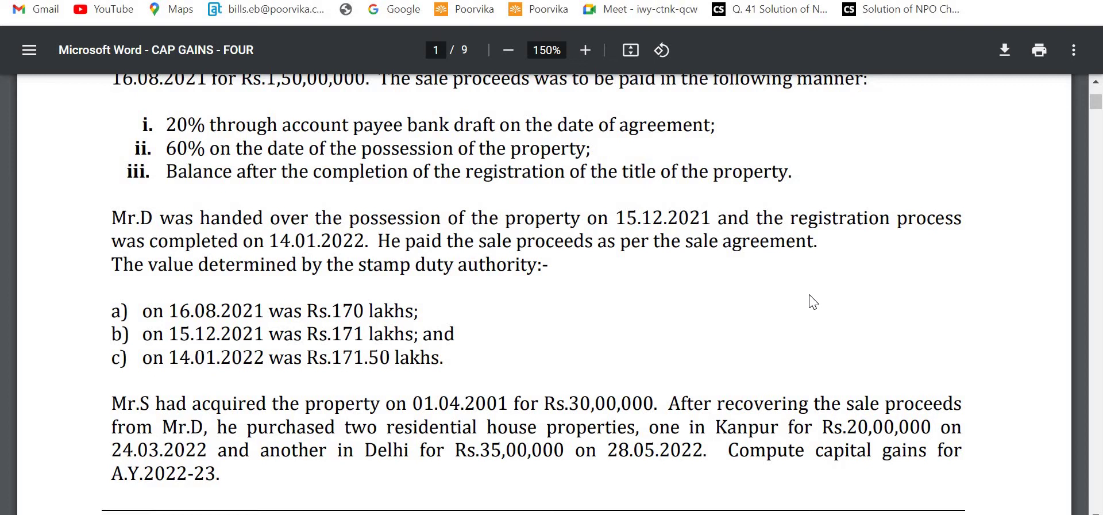
scroll(812, 300, up, 3)
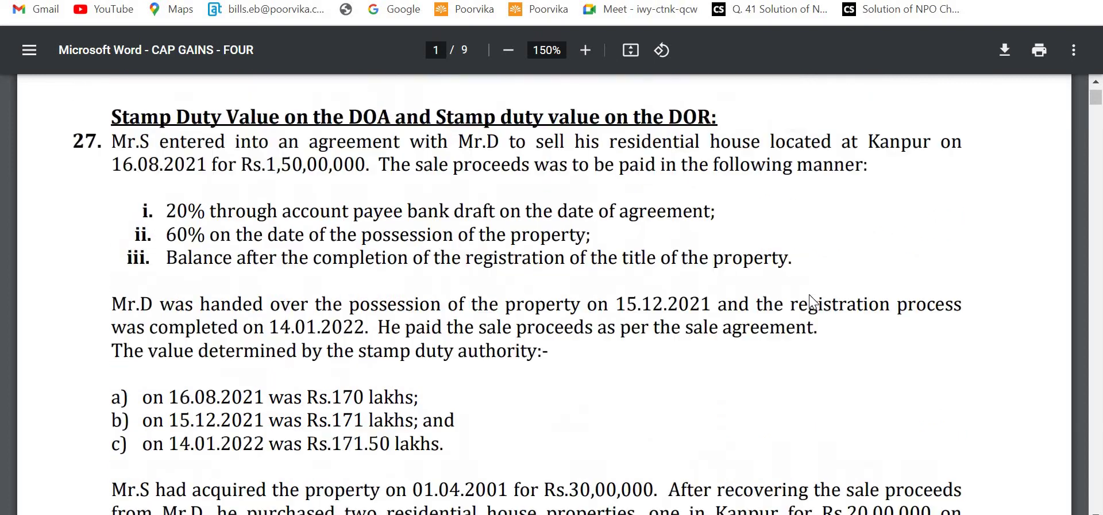
scroll(811, 301, down, 1)
drag(143, 397, 425, 386)
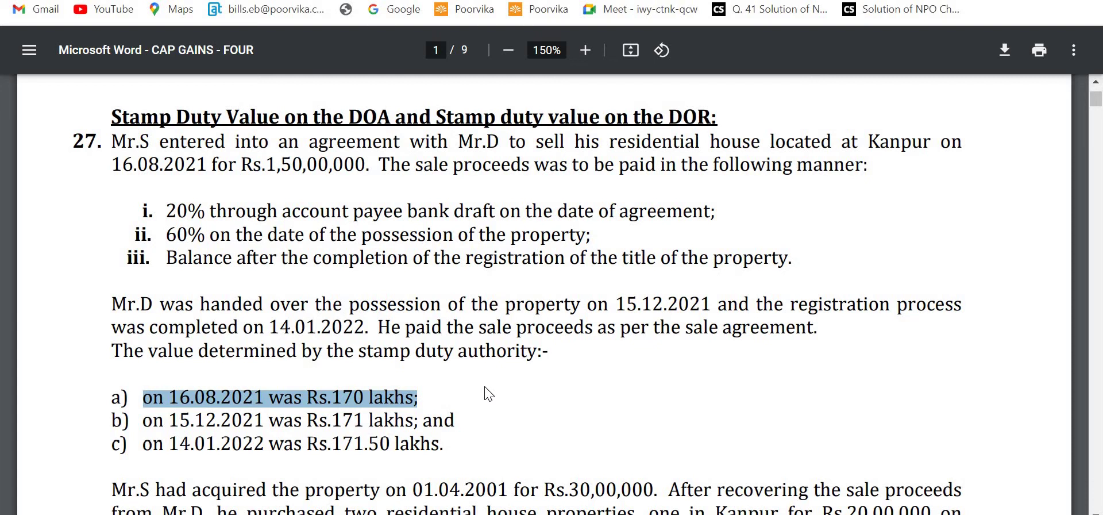
In Excel, enter 17000000 as the Q no.27 sale consideration in F60 and widen column F to fit it
key(alt+Tab)
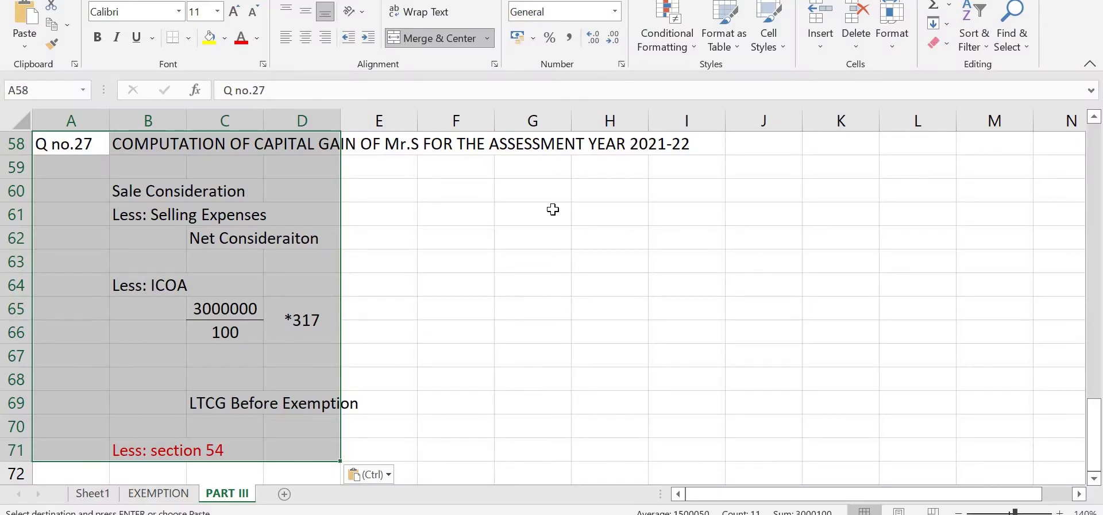
click(441, 195)
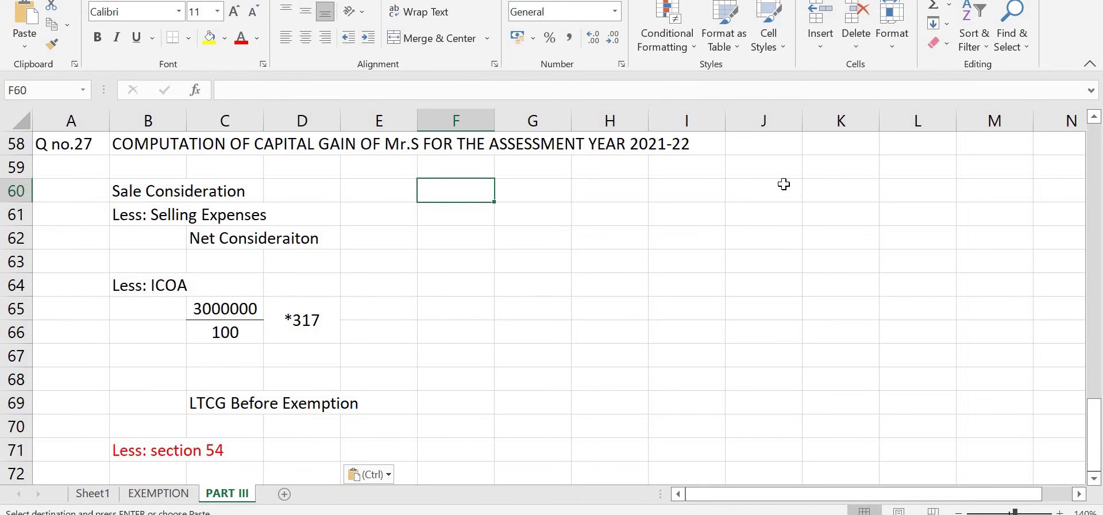
text(17000000)
key(Return)
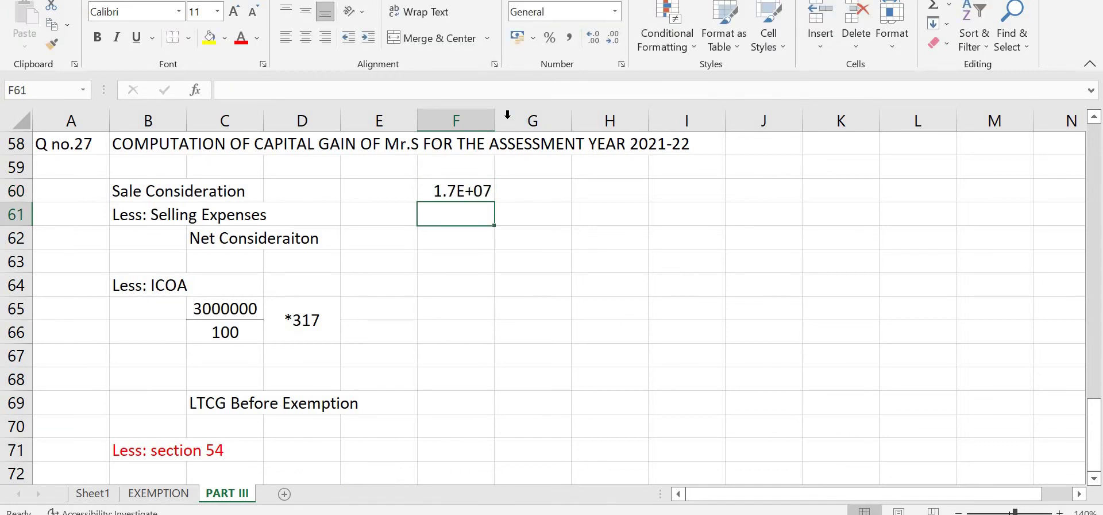
drag(495, 118, 501, 119)
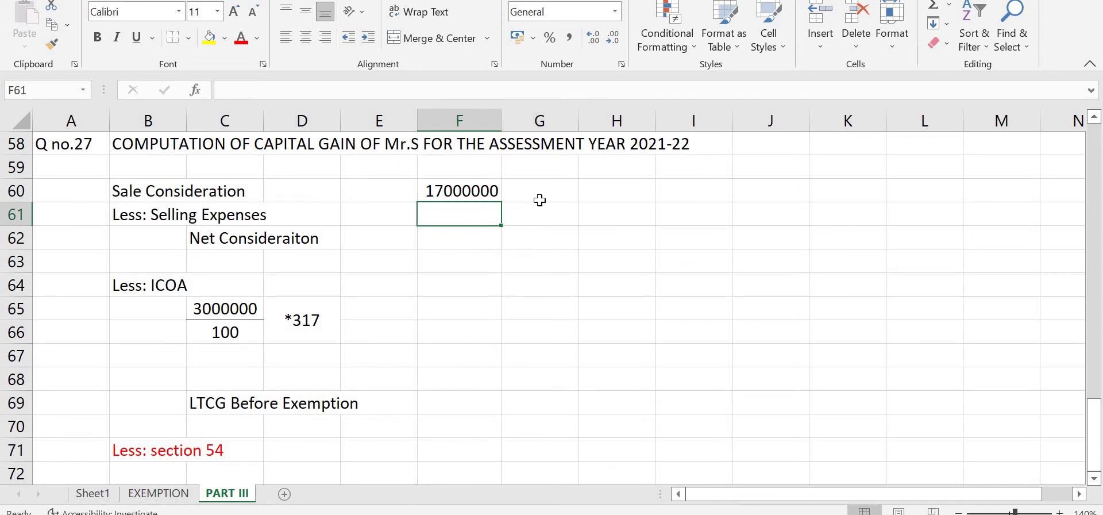
Enter 0 as the selling expenses in F61 and calculate the net consideration in F62 with =F60-F61
text(0)
key(Return)
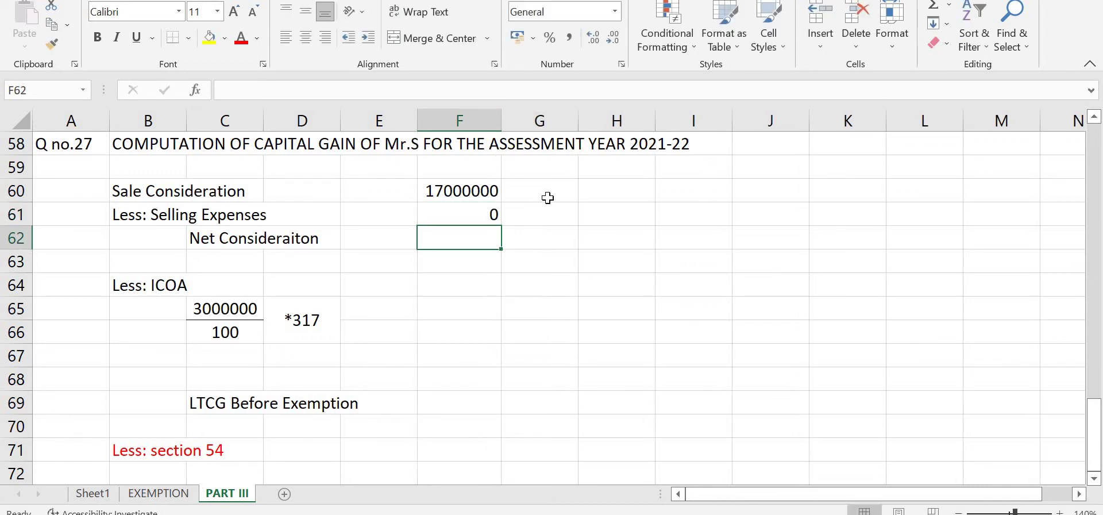
text(=F60-F61)
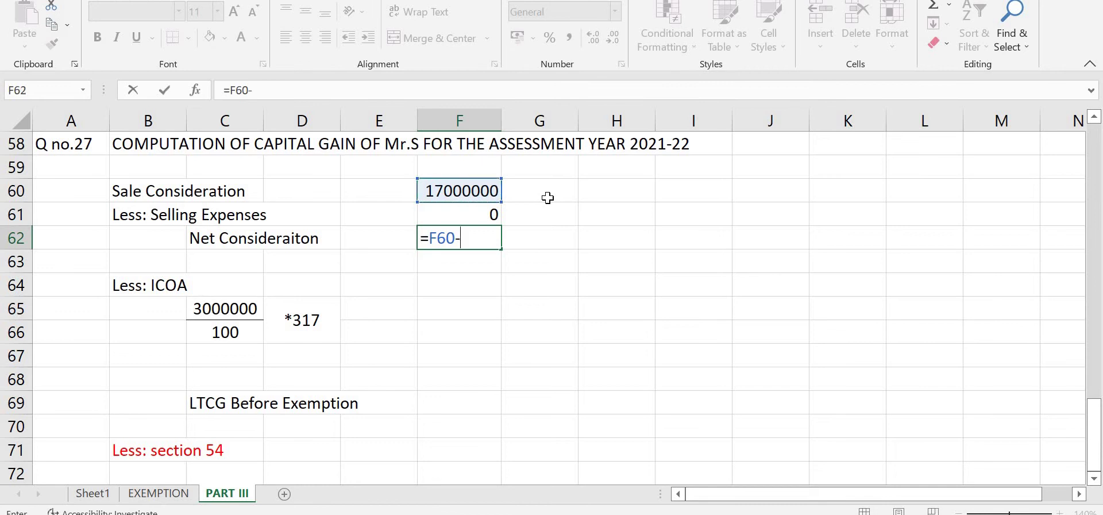
key(Return)
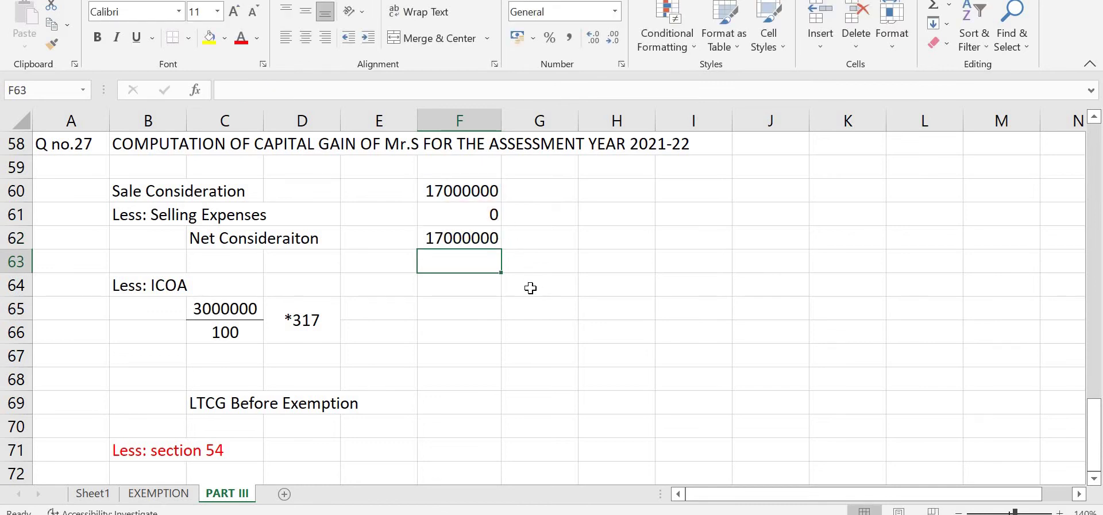
Calculate the indexed cost of acquisition in F65 with =3000000/100*317 after checking the cost in PDF problem 27
click(227, 308)
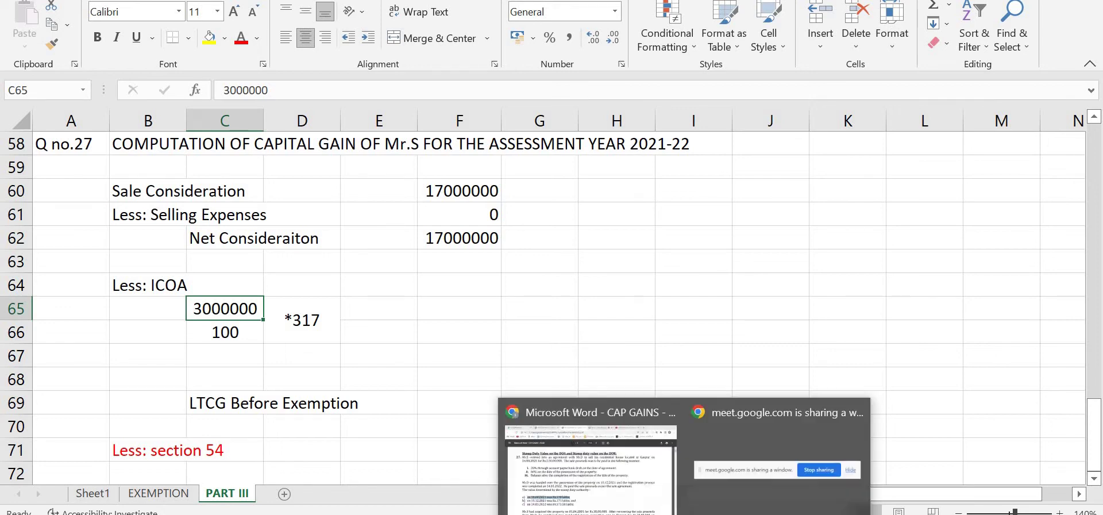
click(613, 489)
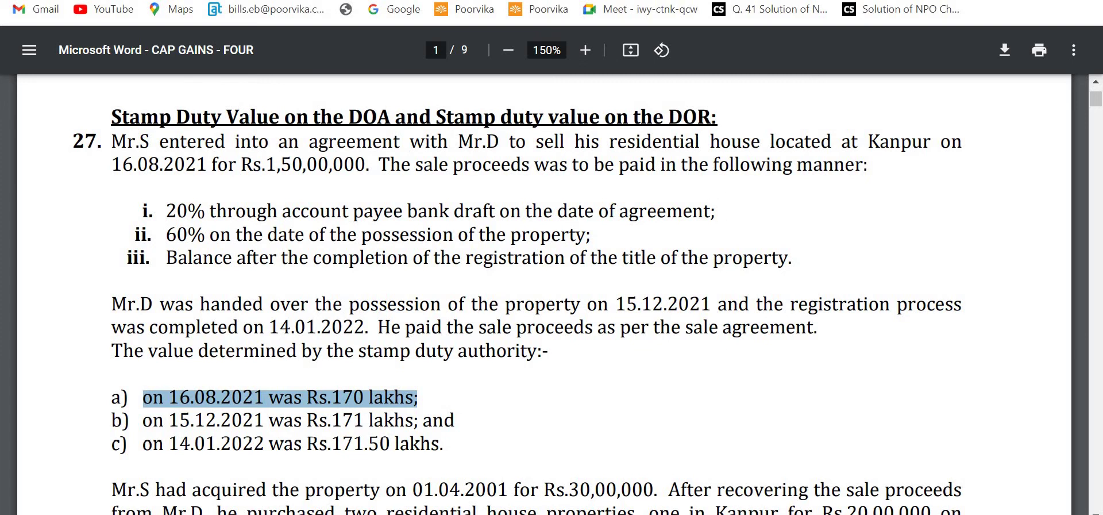
click(644, 474)
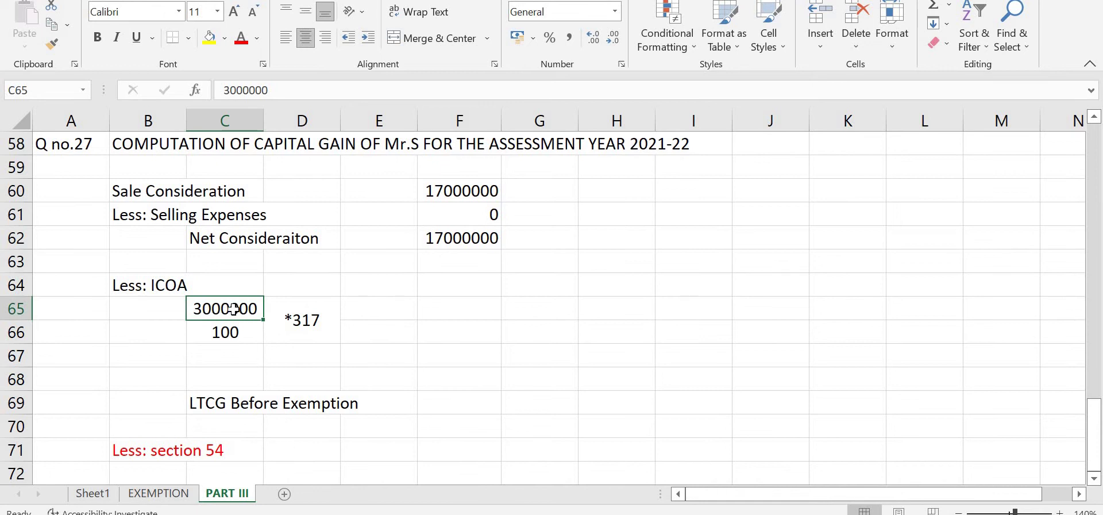
click(462, 315)
text(=3000000)
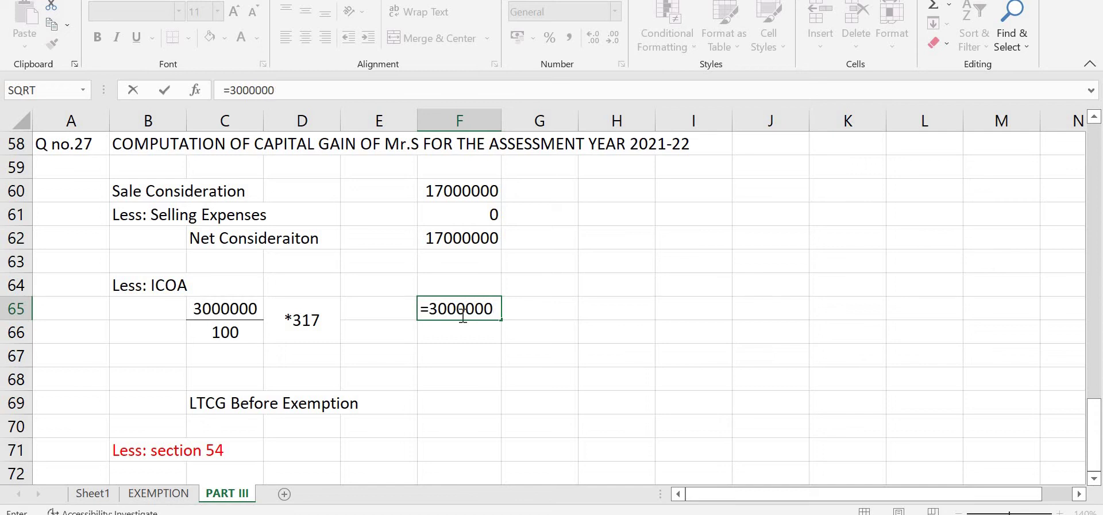
text(/100*317)
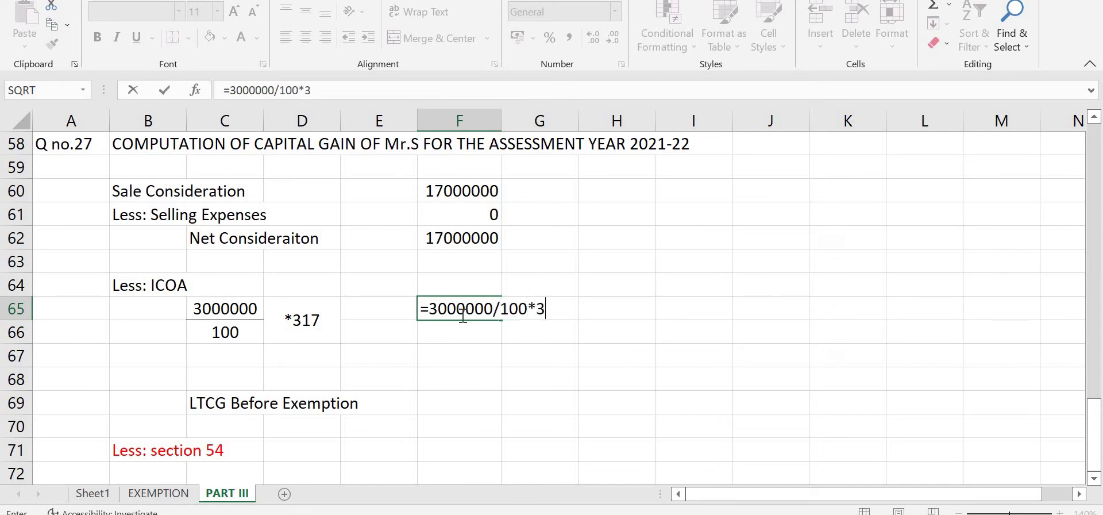
key(Return)
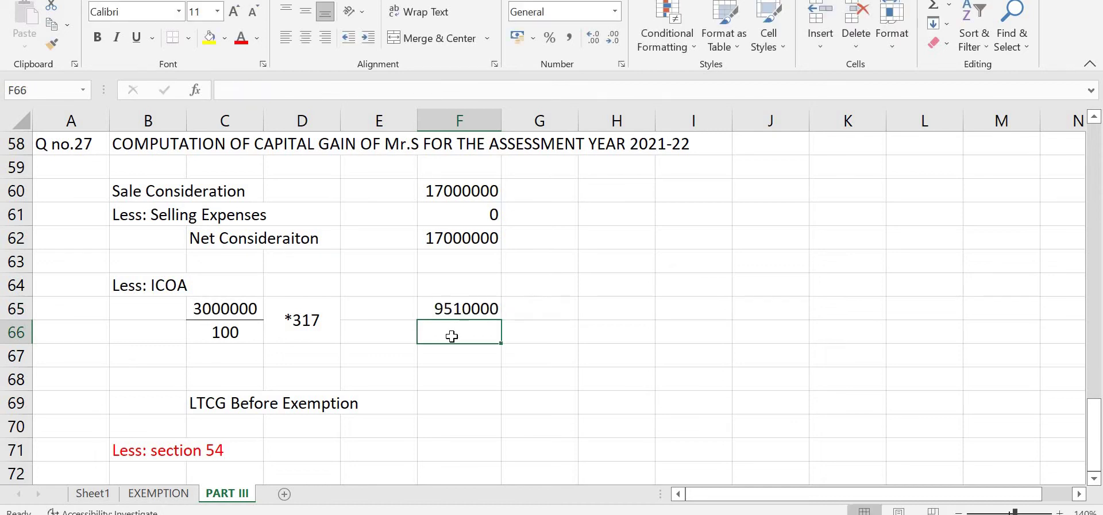
Calculate the LTCG before exemption in F69 with the formula =F62-F65
click(442, 395)
text(=)
key(Up)
key(Up)
key(Up)
key(Up)
key(Up)
key(Up)
key(Up)
text(-)
key(Up)
key(Up)
key(Up)
key(Up)
key(Return)
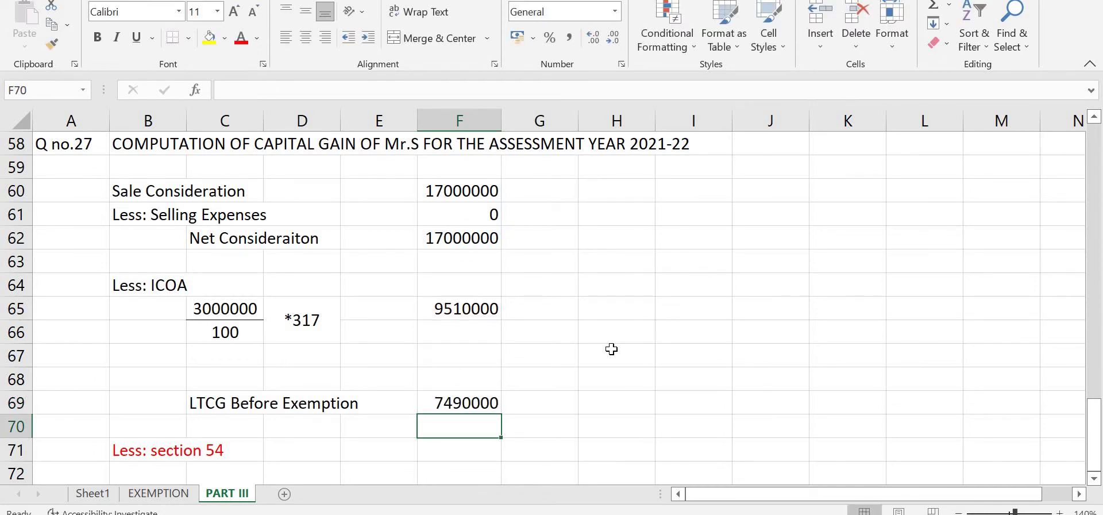
Review the agreement date and the two new house purchases in PDF problem 27, and return to C72 below the section 54 label
scroll(612, 349, down, 1)
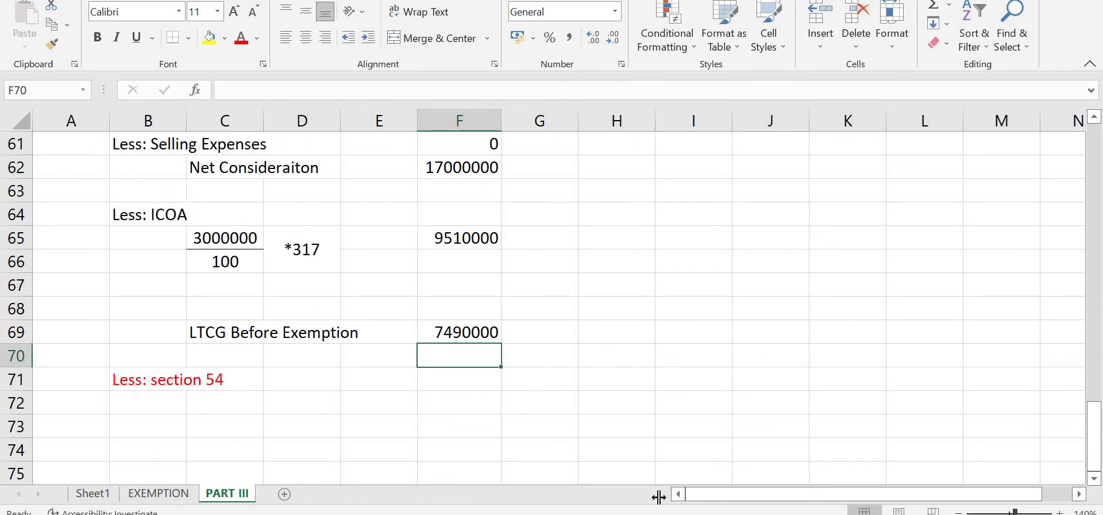
key(alt+Tab)
scroll(563, 345, down, 2)
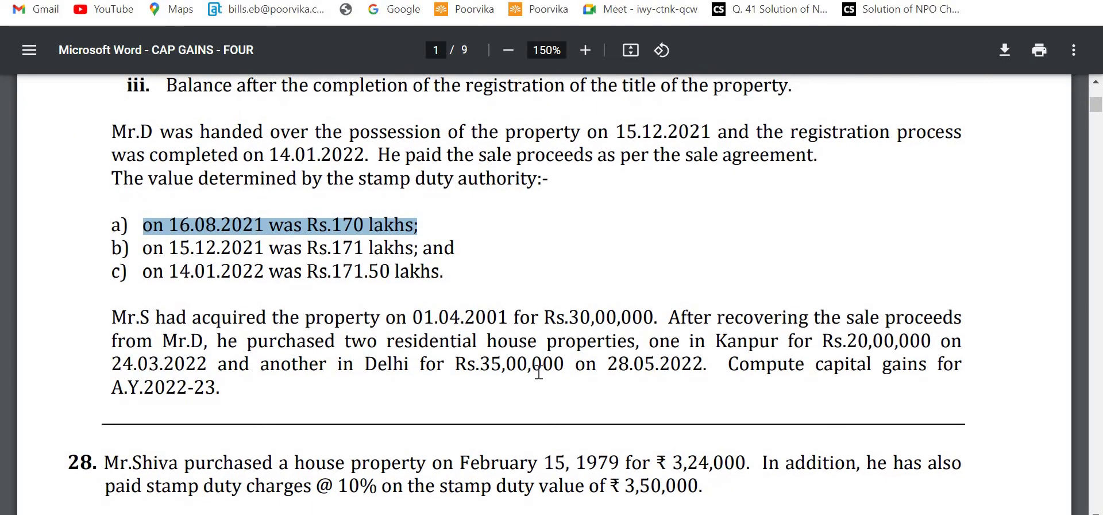
scroll(565, 374, up, 3)
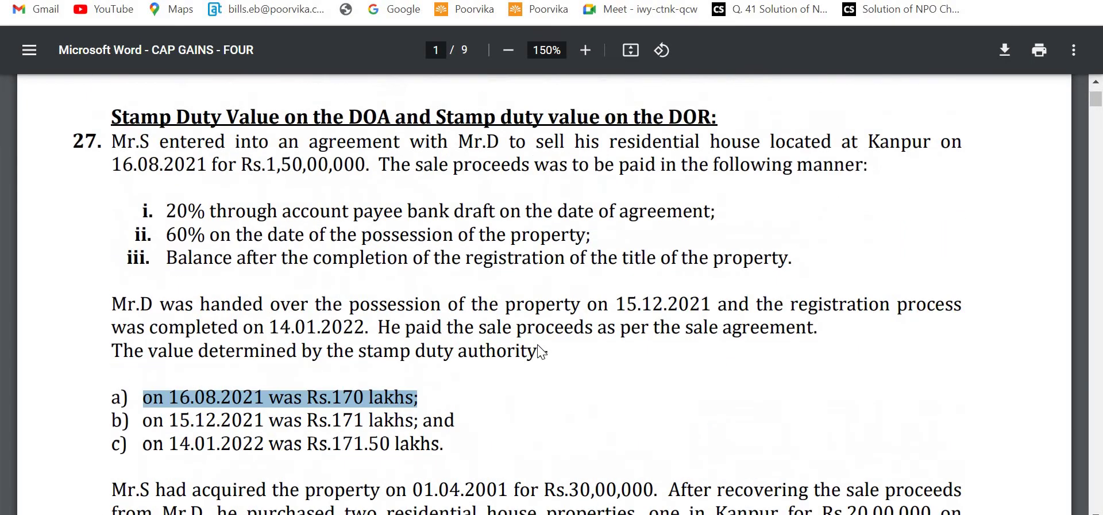
drag(605, 141, 766, 131)
scroll(783, 293, down, 2)
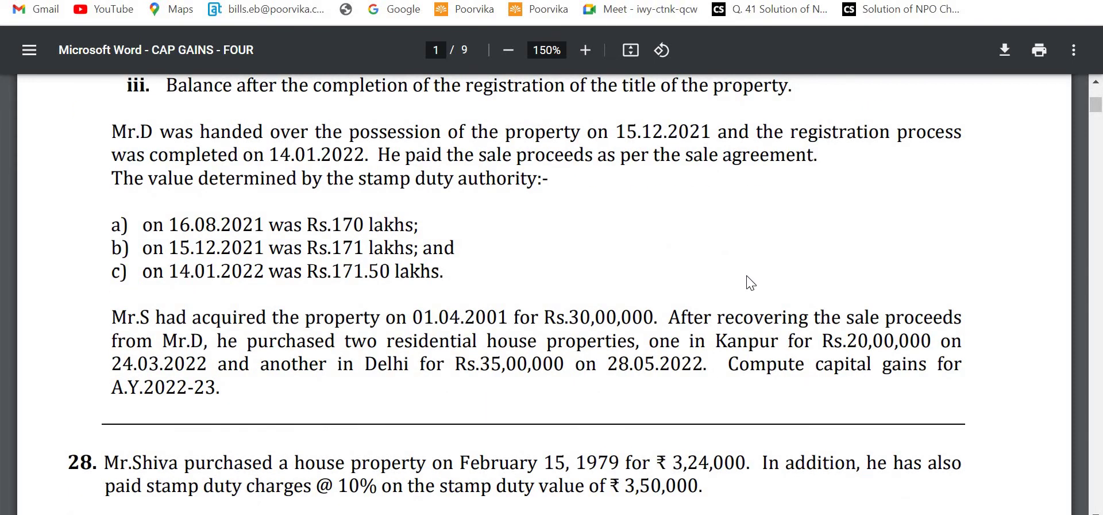
key(alt+Tab)
click(225, 398)
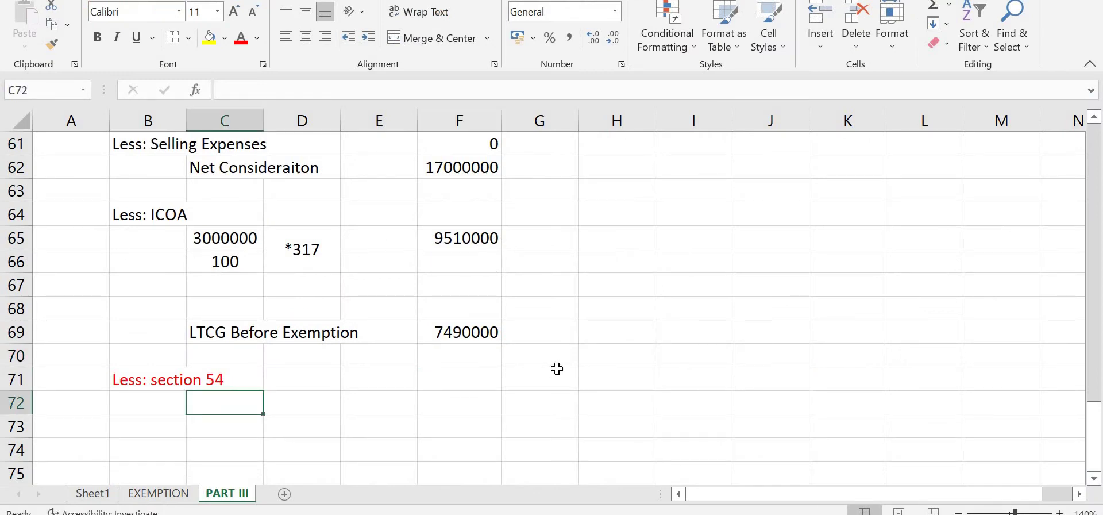
Below the section 54 label, list KANPUR with 2000000 in row 72 and DELHI with 3500000 in row 73, taking the costs from PDF problem 27
text(KANPUR)
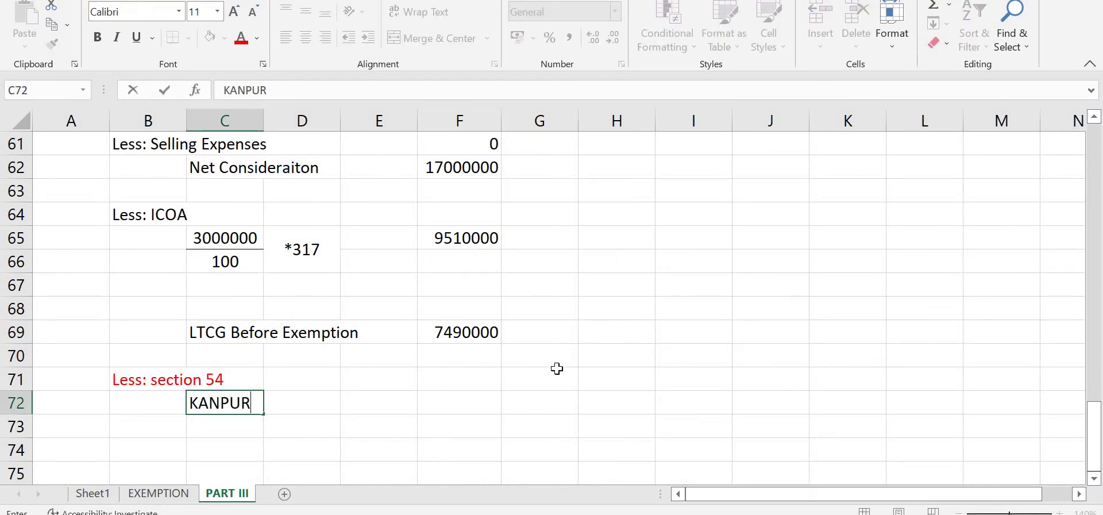
key(Tab)
key(alt+Tab)
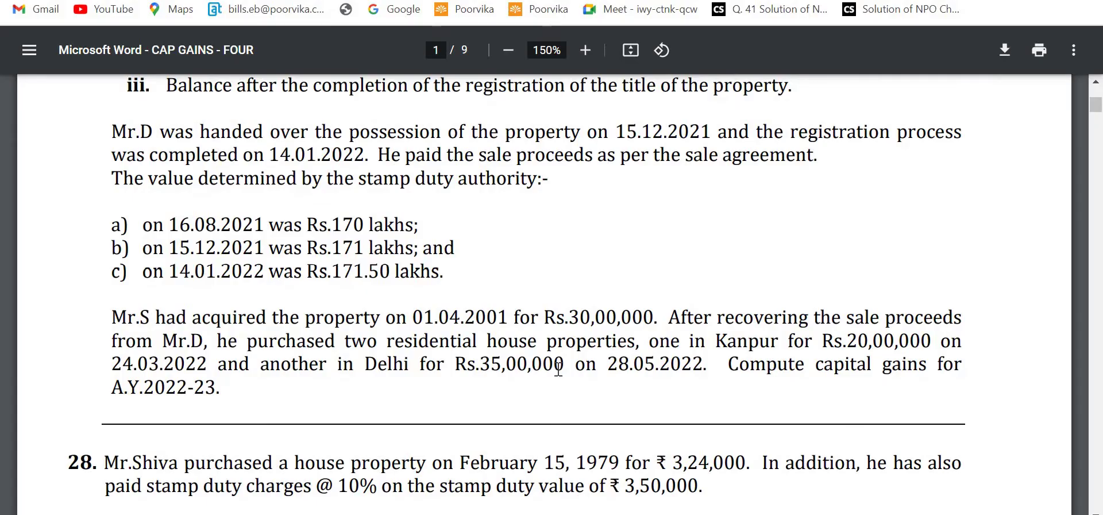
key(alt+Tab)
text(2000000)
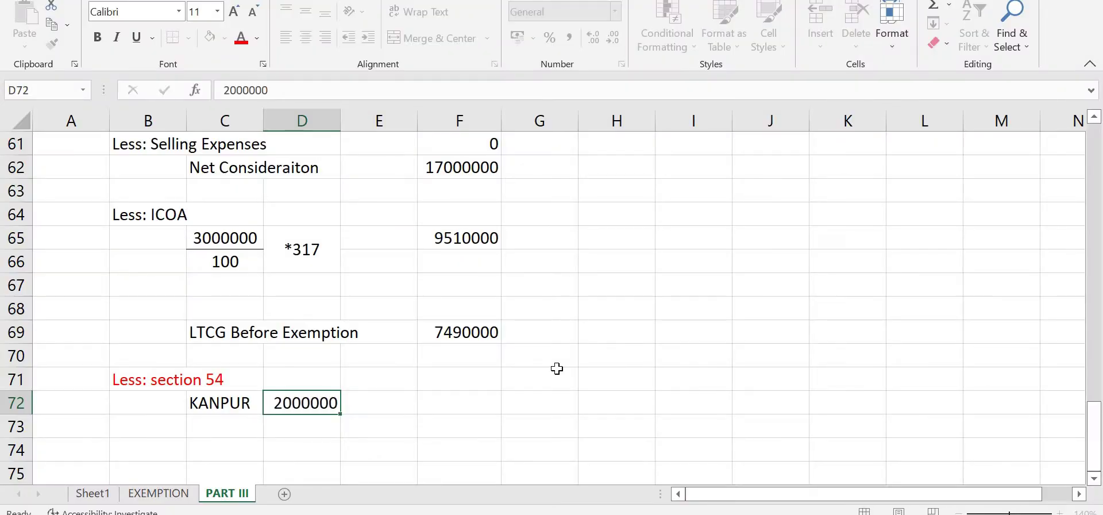
key(Return)
text(DELHI)
key(Tab)
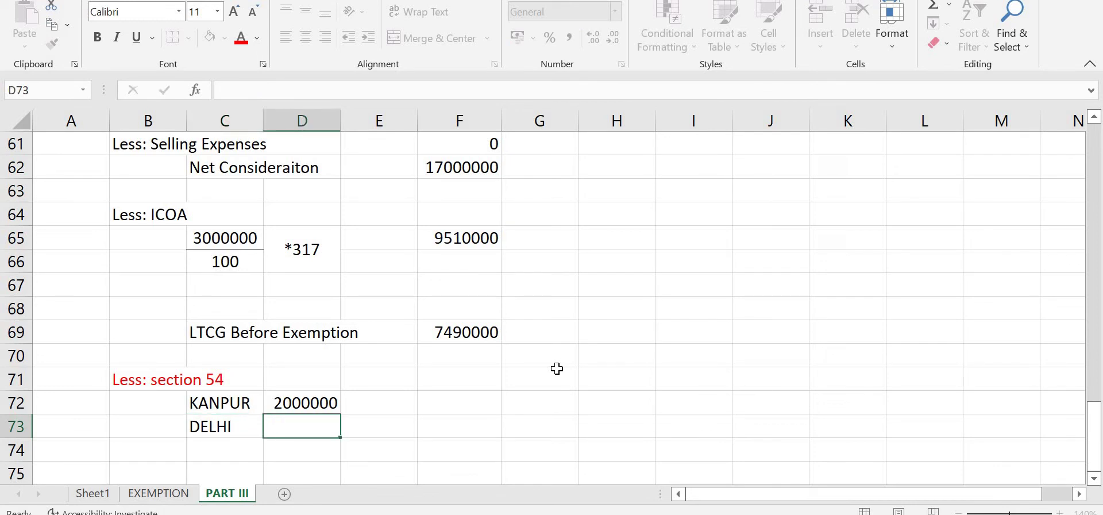
text(3500000)
key(Tab)
key(Tab)
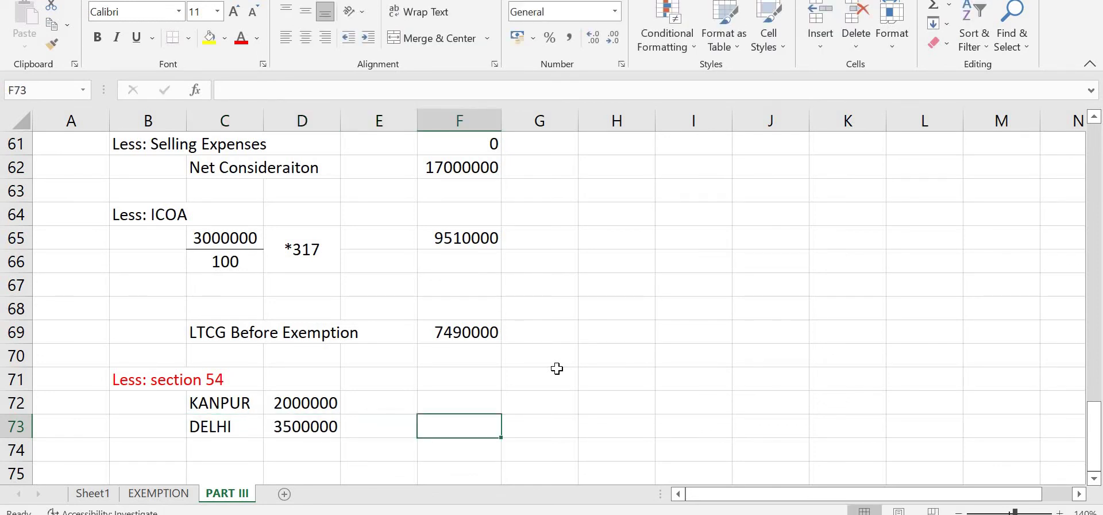
Move the two house costs from column D to E72:E73 and total them in F73 with a SUM formula
drag(321, 405, 354, 395)
click(454, 428)
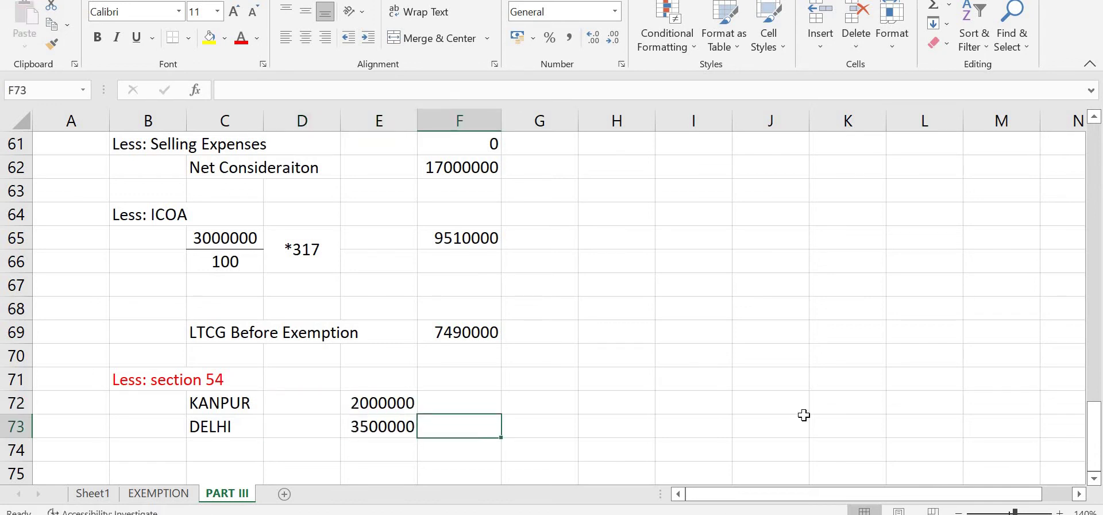
key(alt+equal)
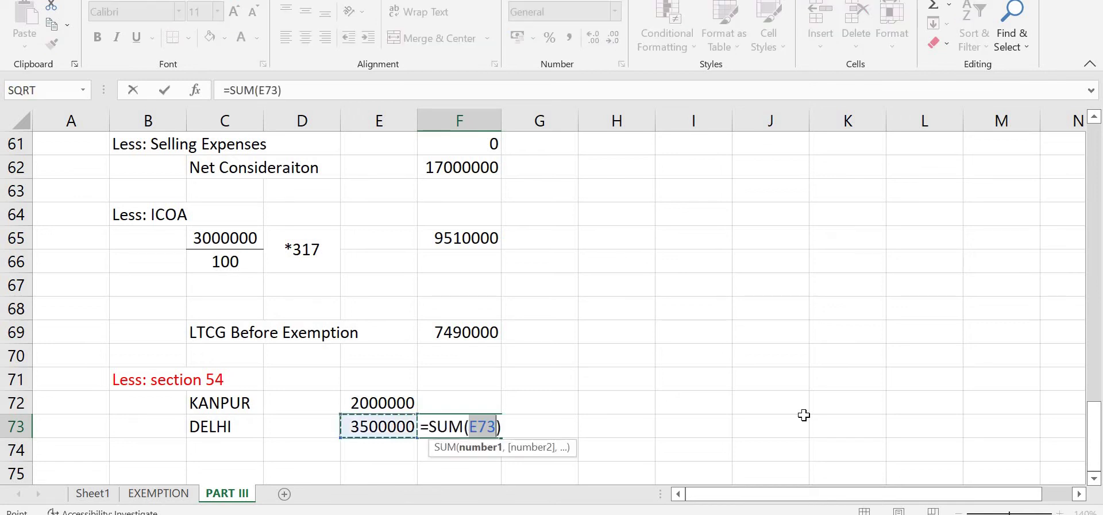
key(shift+Up)
key(Return)
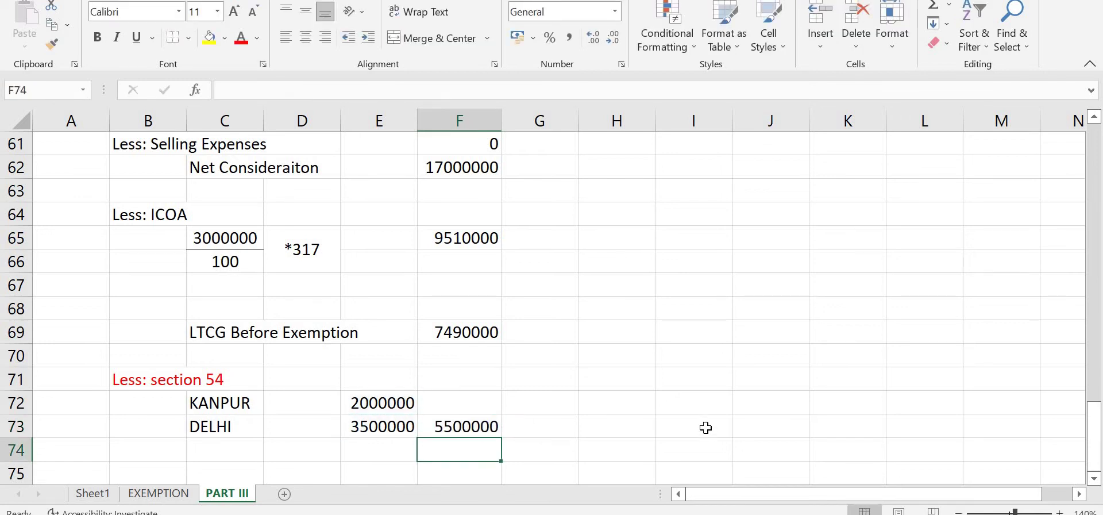
Calculate the taxable gain after exemption in F76 with the formula =F69-F73
scroll(680, 356, down, 1)
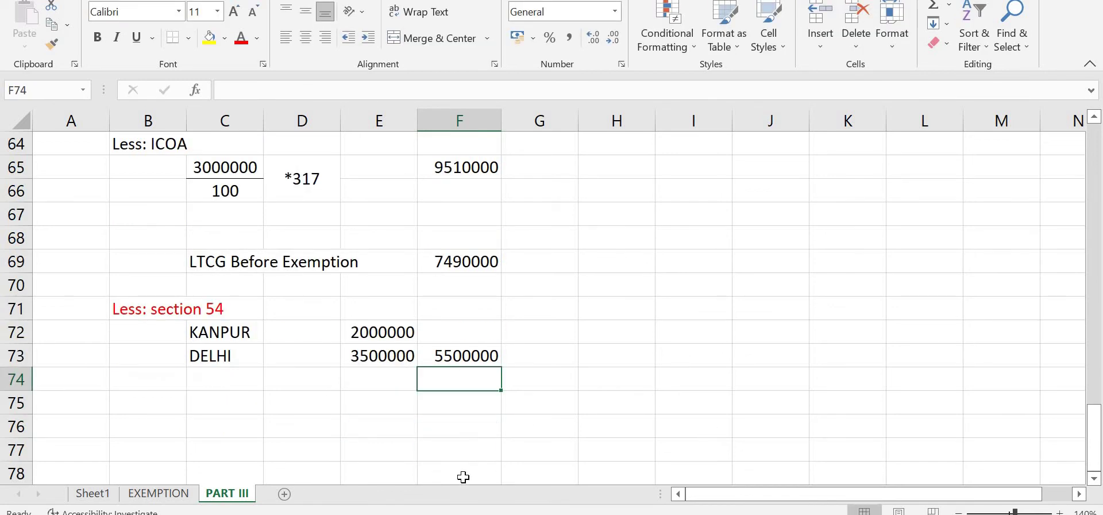
click(450, 423)
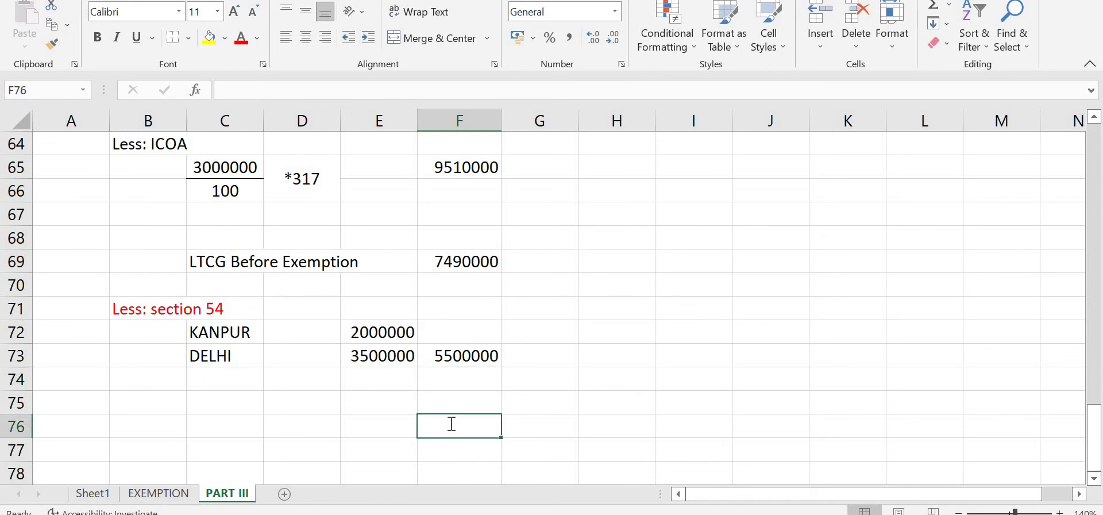
text(=)
key(Up)
key(Up)
key(Up)
key(Up)
key(Up)
key(Up)
key(Up)
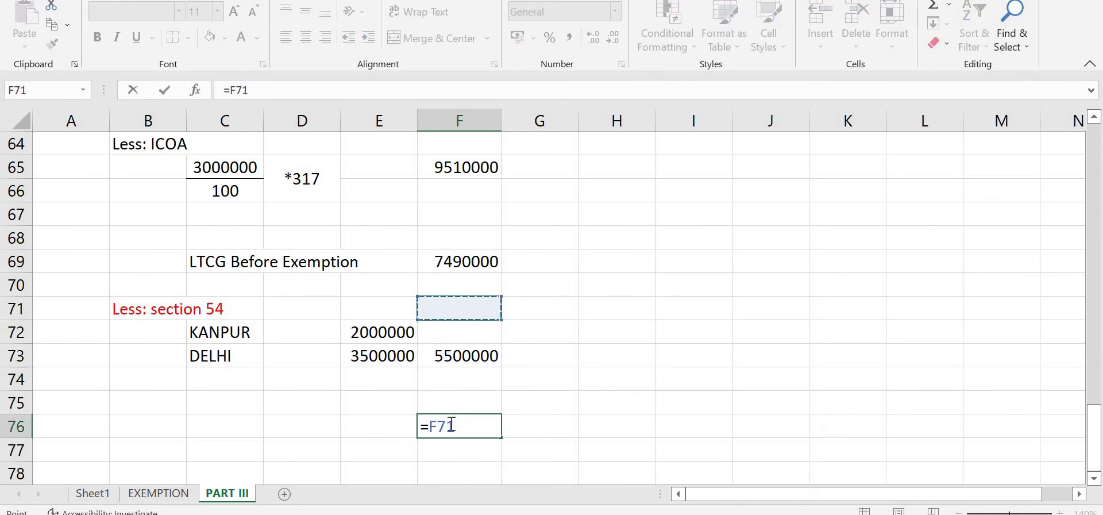
text(-)
key(Up)
key(Up)
key(Up)
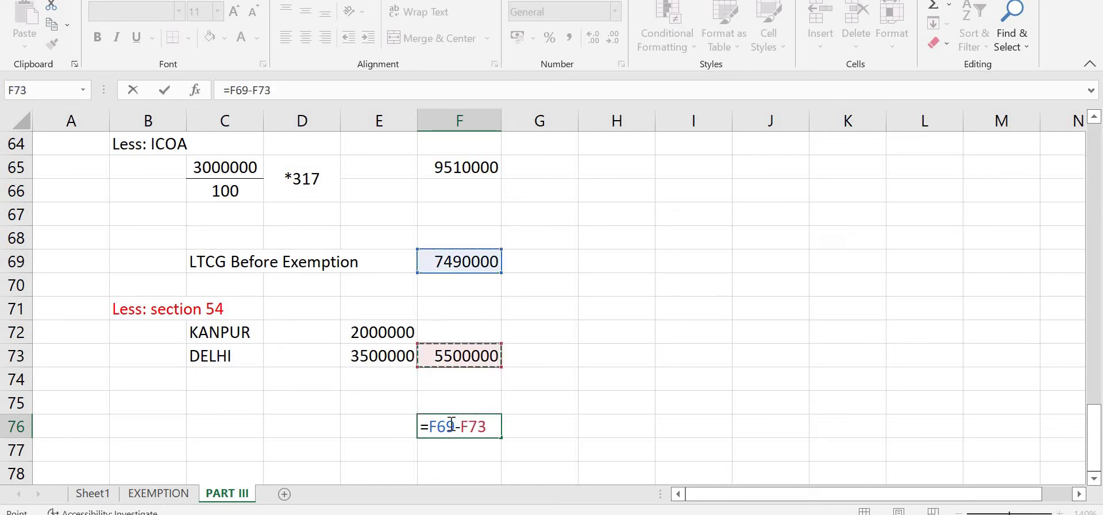
key(Return)
Label the row 76 result TAXABLE LONG TERM CAPITAL GAIN, placing the text in B76 so it fits before the amount
click(224, 426)
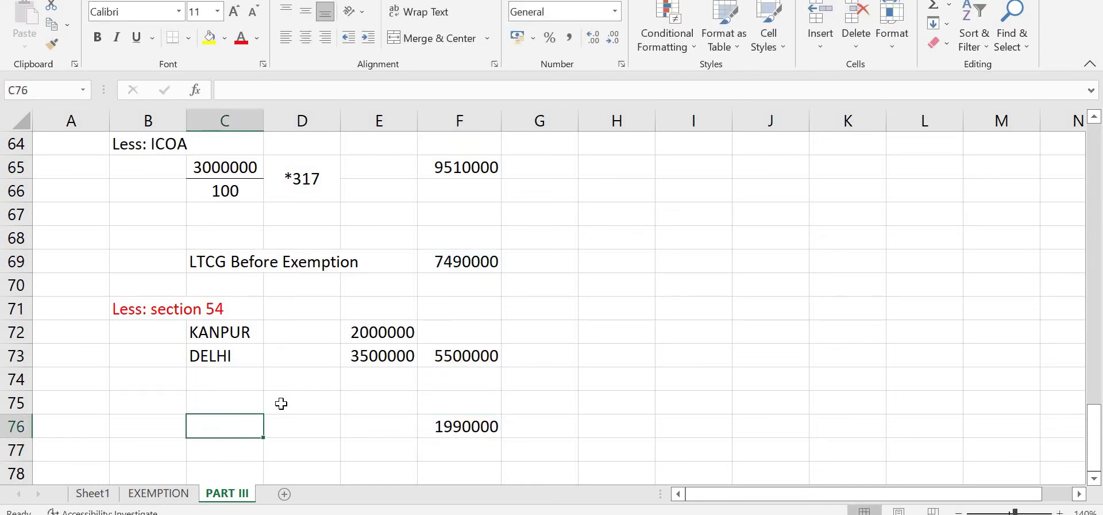
text(TAXABLE)
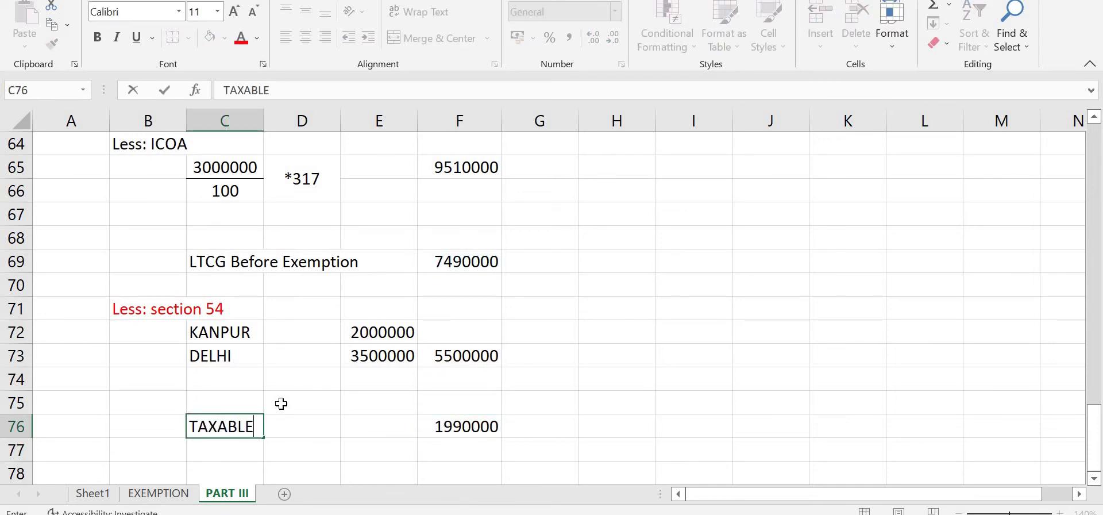
text( LT)
key(BackSpace)
text(N)
key(BackSpace)
text(ONG)
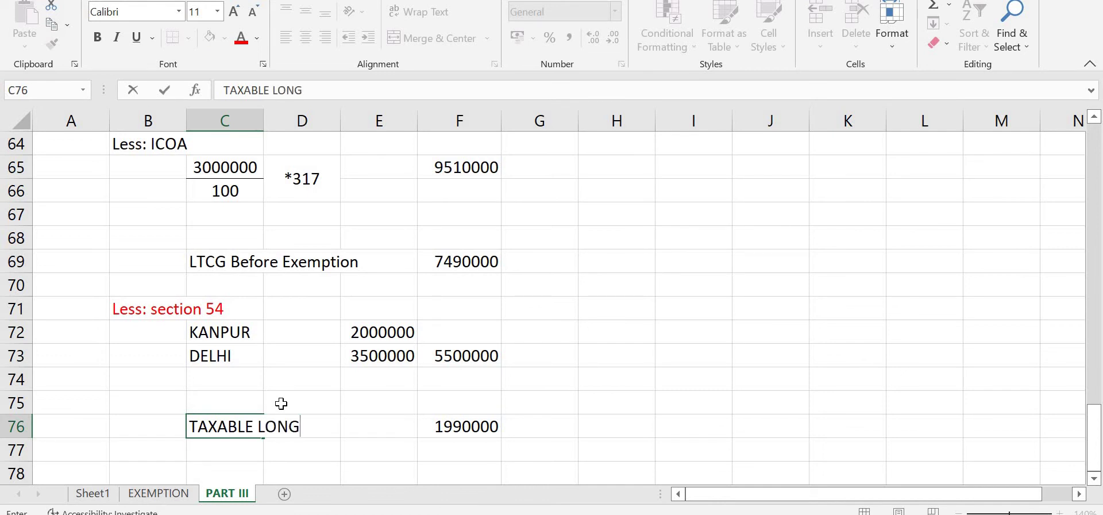
text( TERM CAPITAL GAIN)
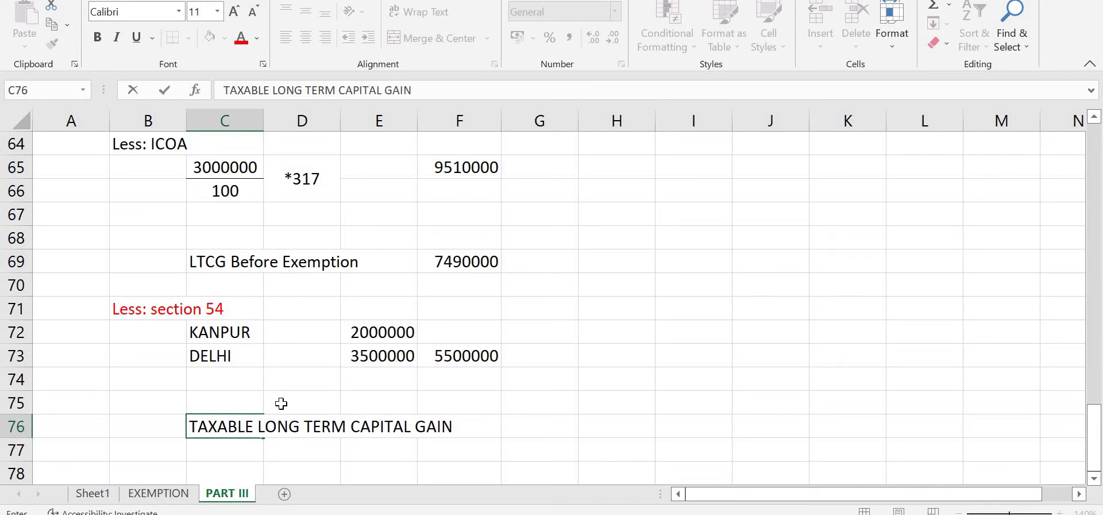
key(Return)
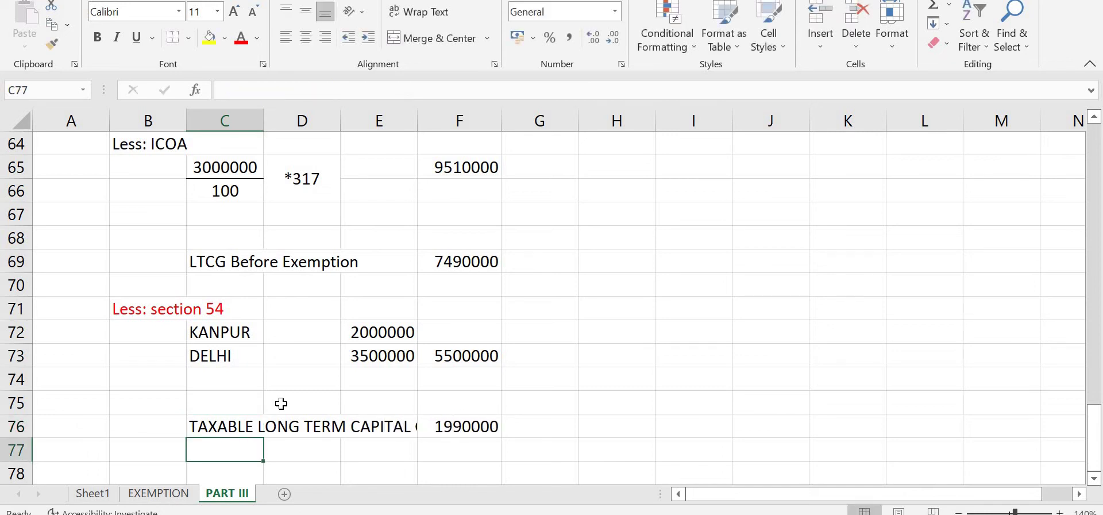
click(229, 426)
key(ctrl+x)
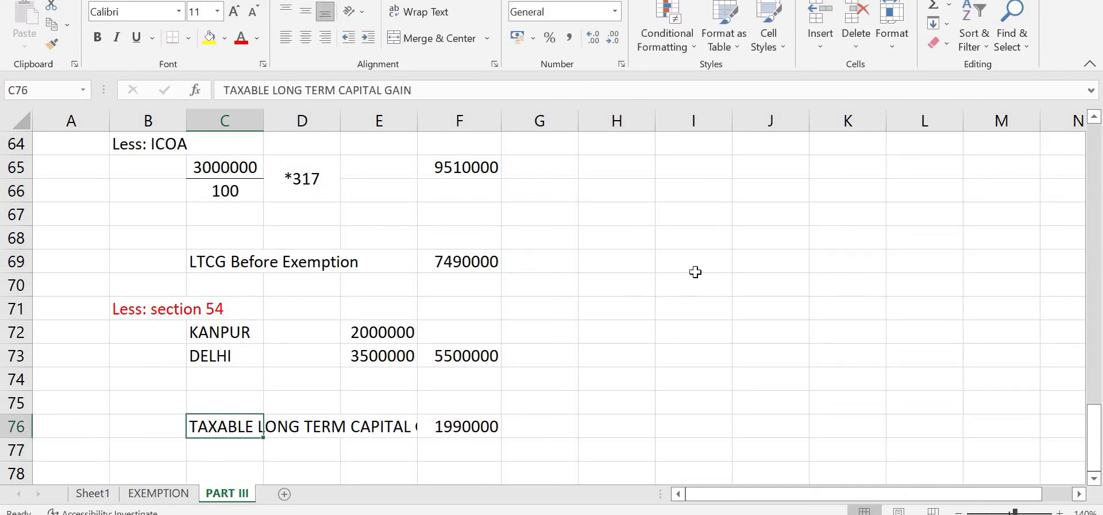
key(Left)
key(ctrl+v)
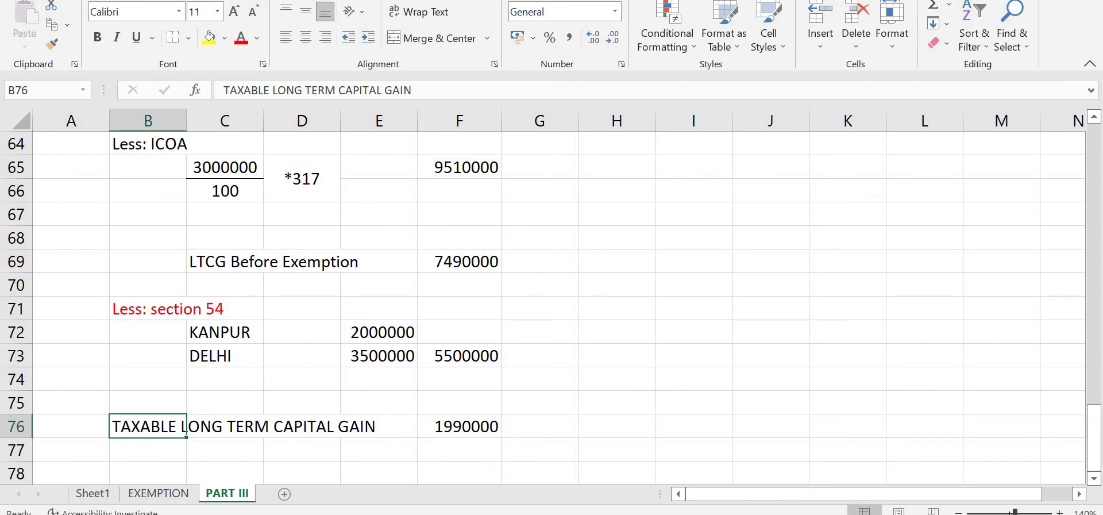
Add the note LESS THAN 2 CRORES in G69 beside the LTCG before exemption
click(445, 264)
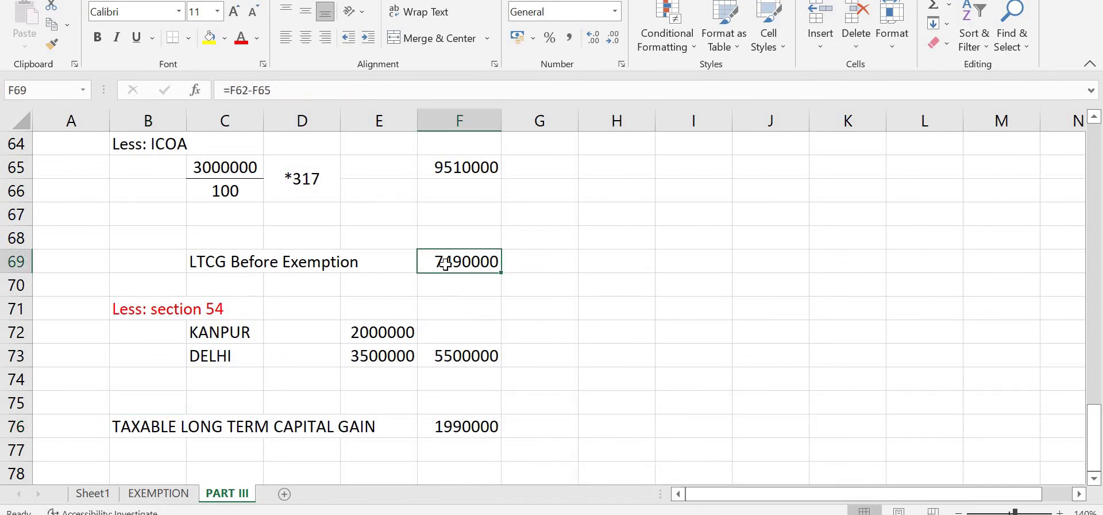
click(535, 255)
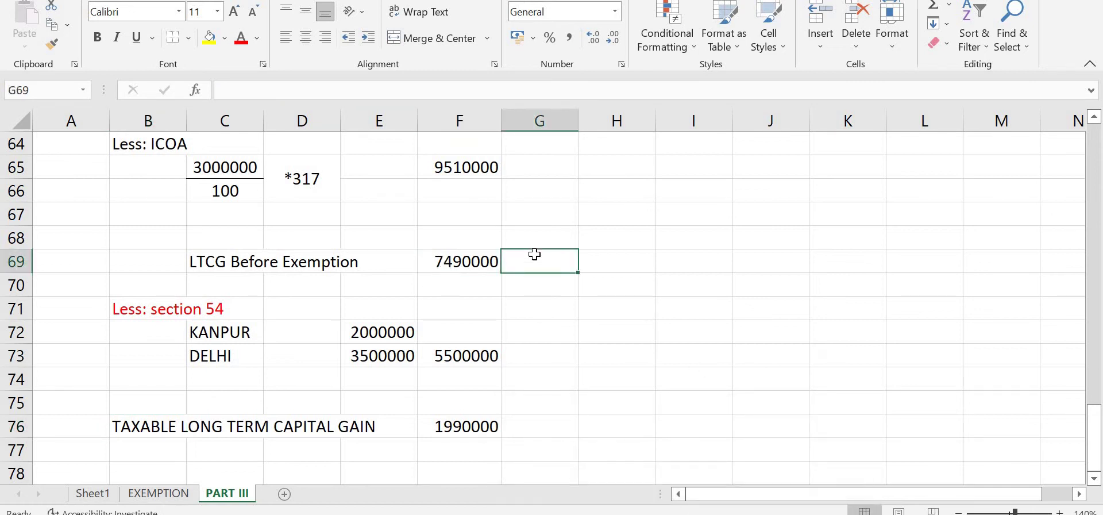
text(LESS THAN )
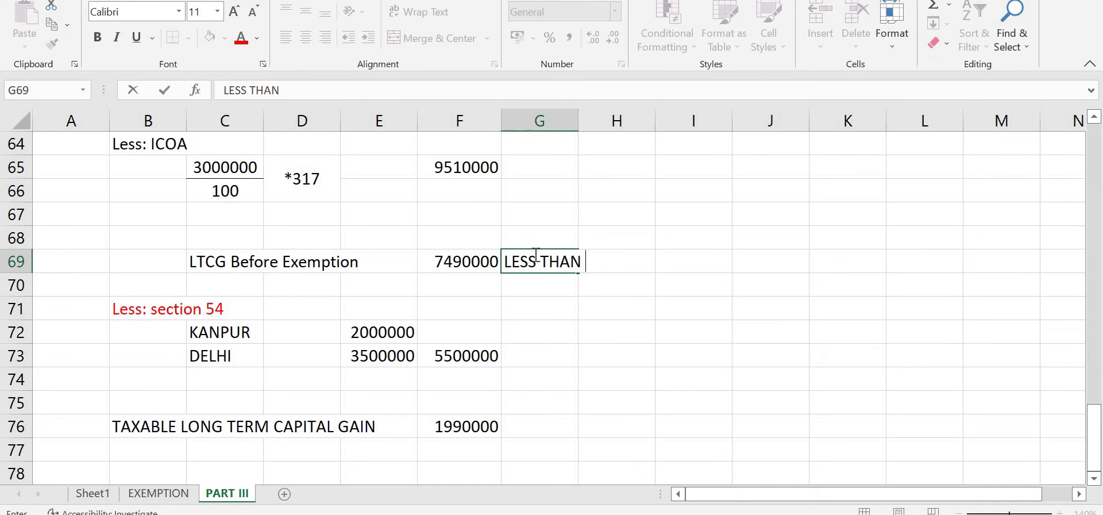
text(2 CRORES)
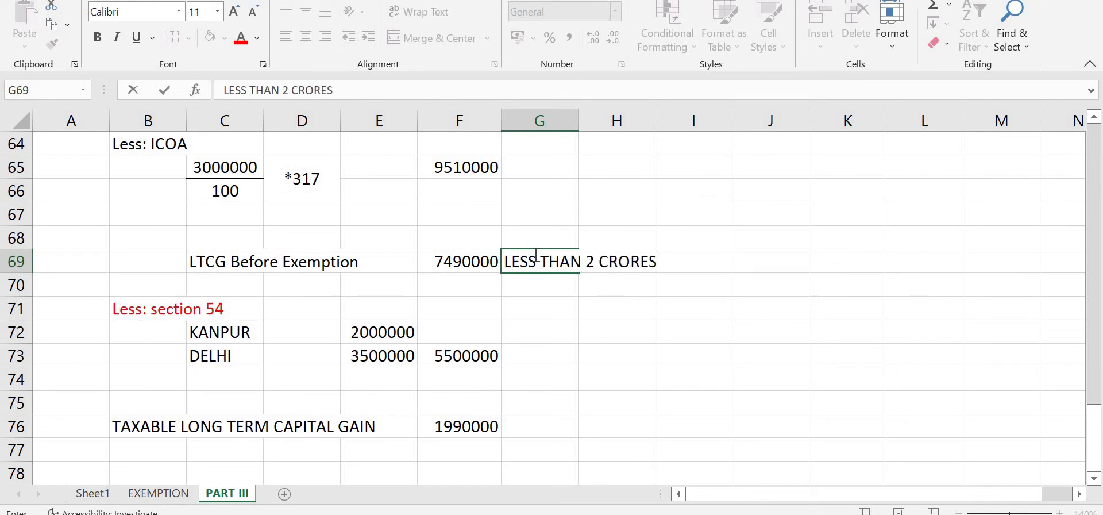
key(Return)
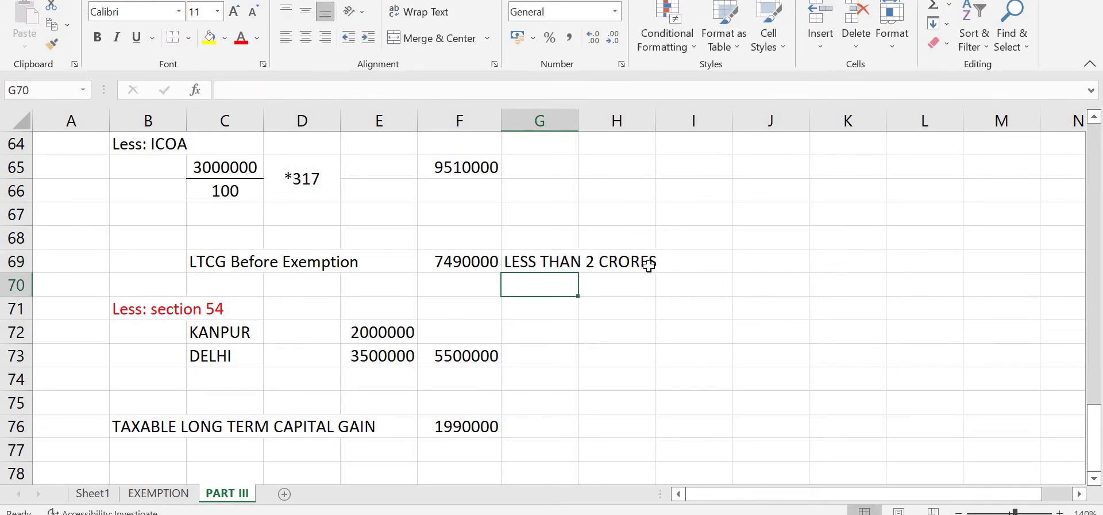
Add the note ONCE IN A LIFE TIME ASSESSEE CAN AVAIL THE EXEMPTION OF 2 HOUSES in G73 beside the exemption total
click(565, 358)
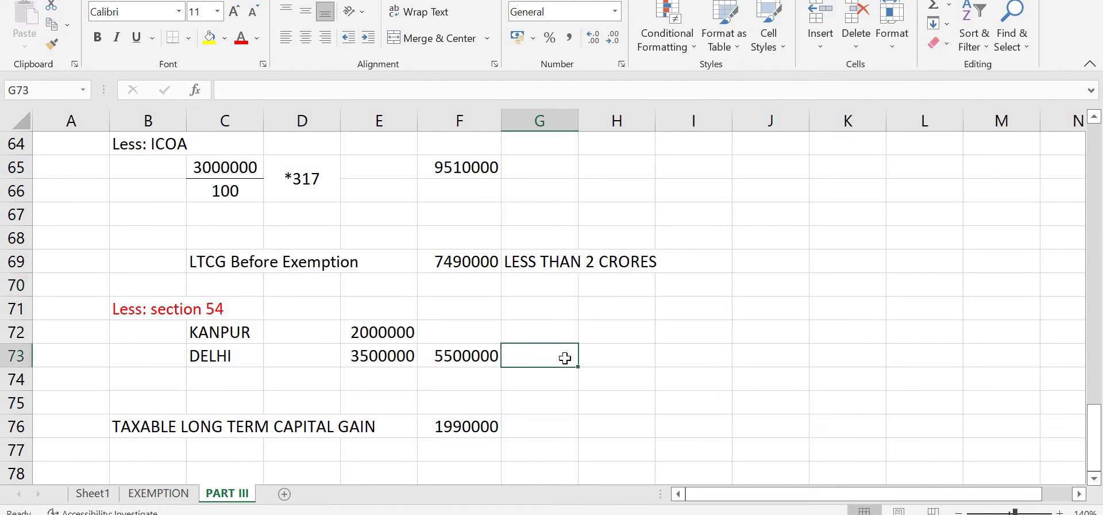
text(ONCE IN A LIFER)
key(BackSpace)
key(BackSpace)
text(TIME )
text(ASSESSEE C)
text(AN PURCH)
key(BackSpace)
key(BackSpace)
key(BackSpace)
key(BackSpace)
key(BackSpace)
text(AVAIL THE E)
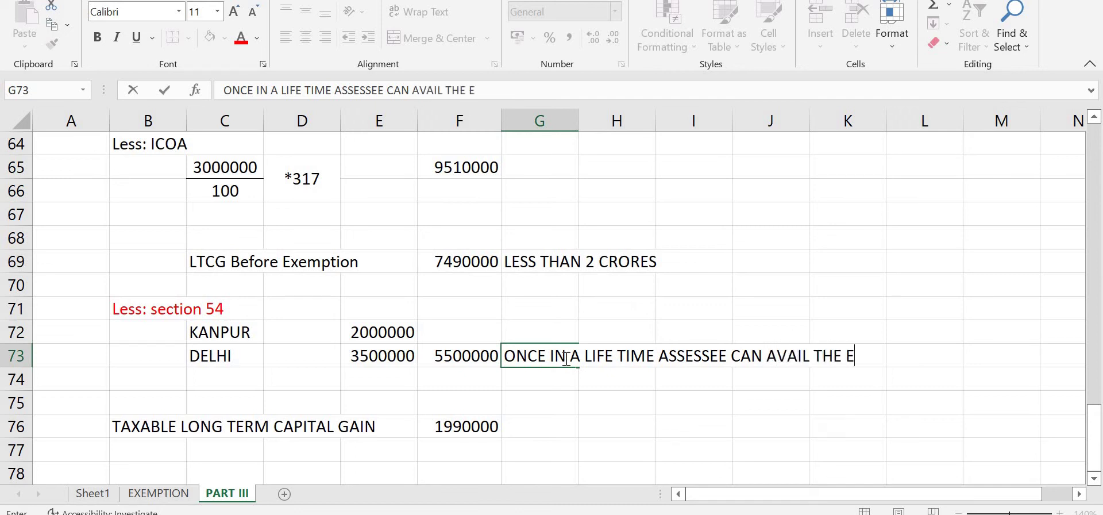
text(XEMPTION OF 2 HOUR)
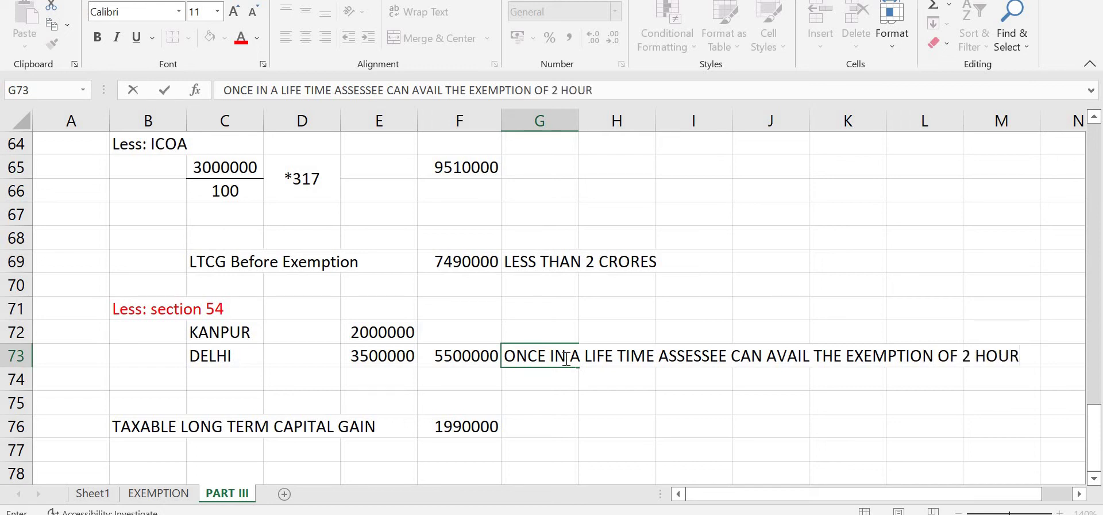
key(BackSpace)
text(SES)
key(Return)
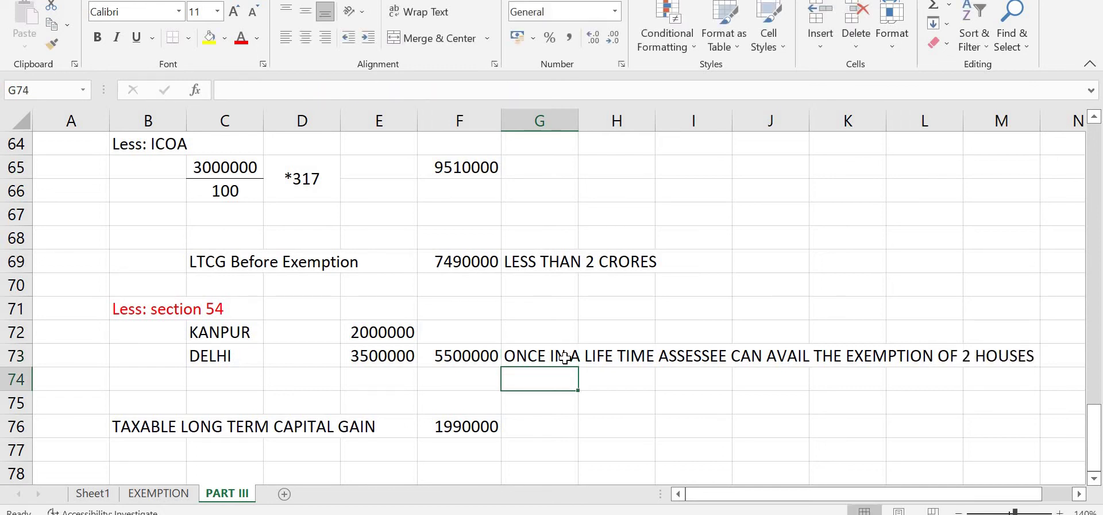
Colour the G73 note's text red, and give the note in G69:H69 a yellow fill with red text
click(539, 359)
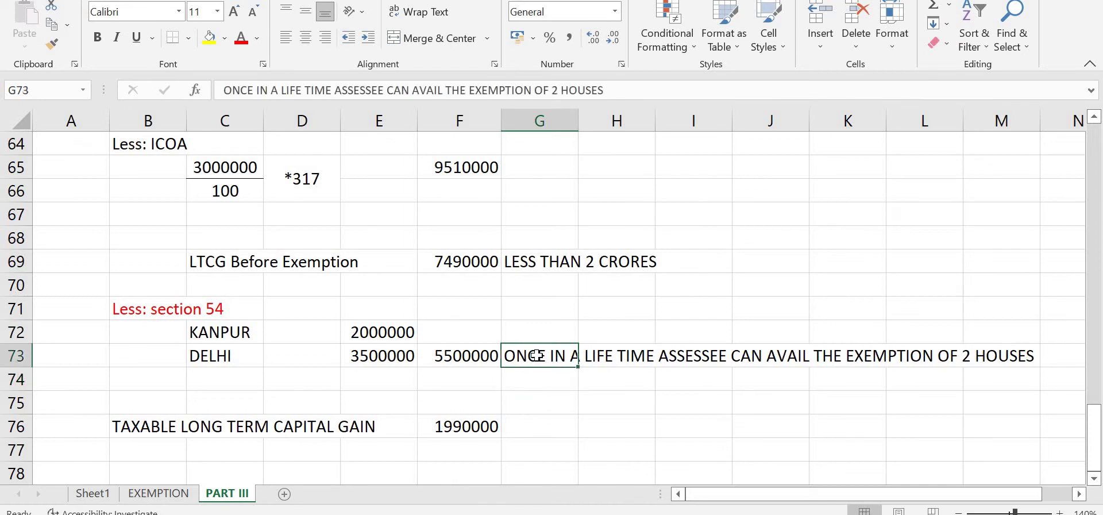
click(242, 44)
click(509, 259)
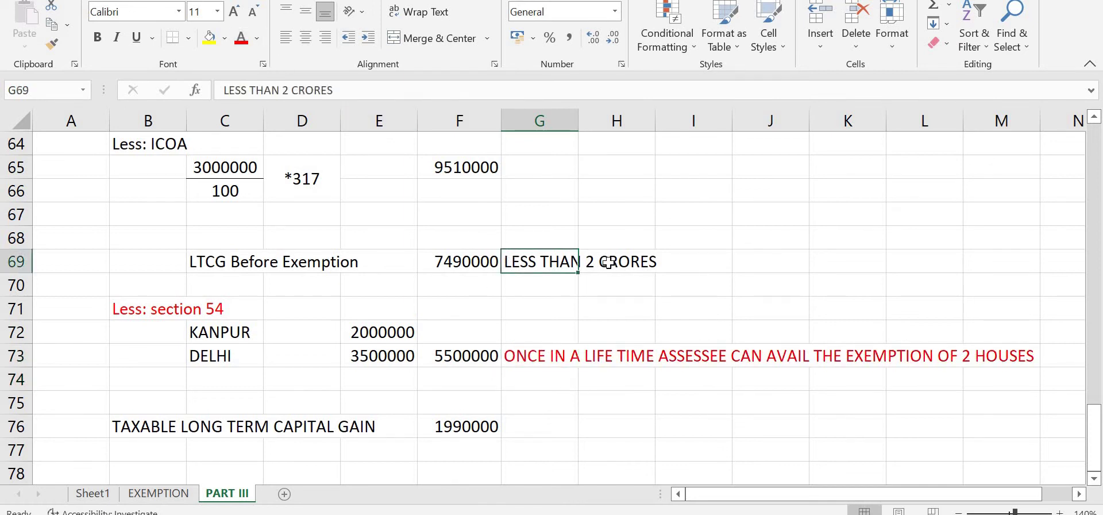
drag(642, 261, 641, 261)
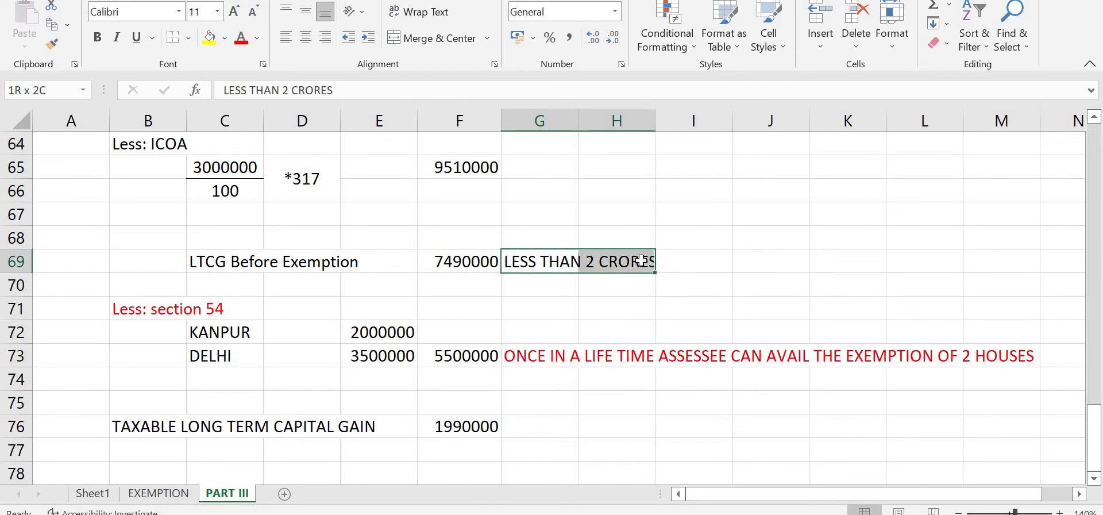
click(210, 37)
click(241, 38)
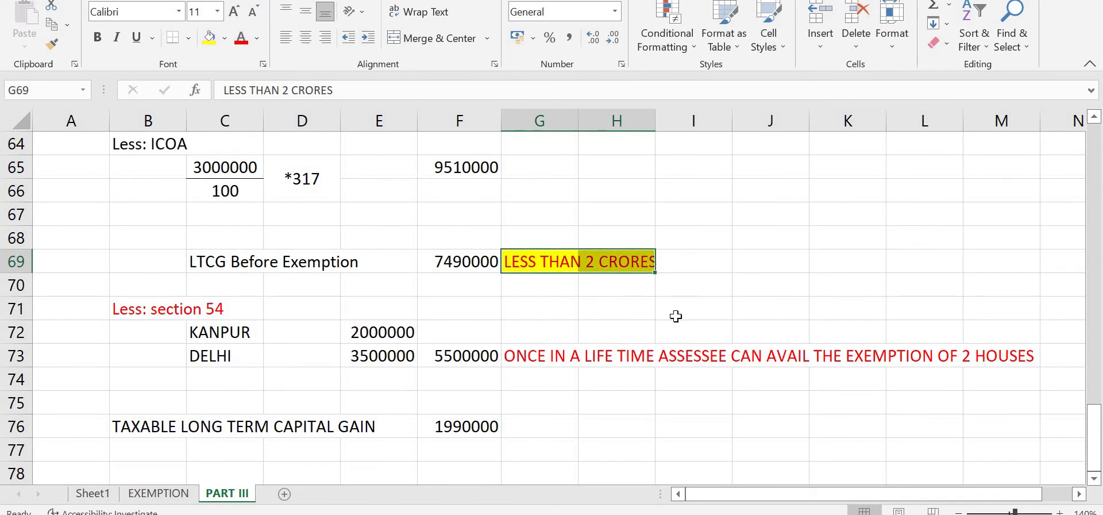
Switch to the PDF, review the agreed sale price in problem 27, and continue to the details of problem 28
key(alt+Tab)
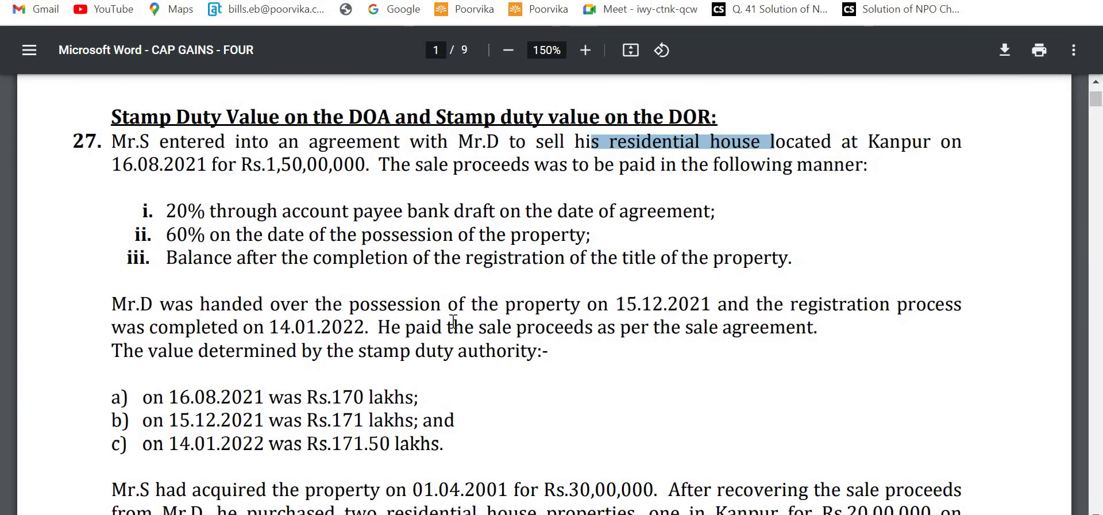
drag(267, 165, 366, 165)
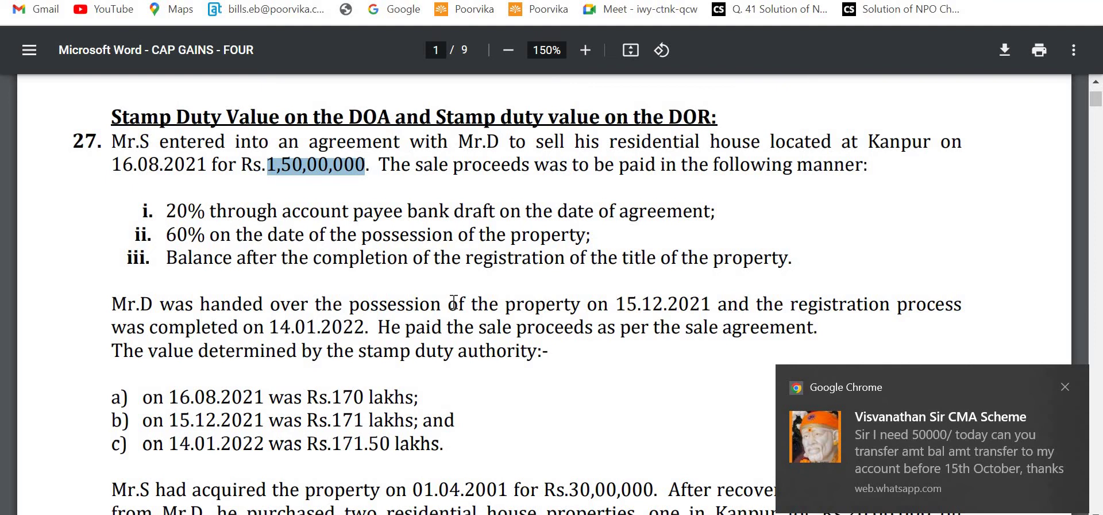
scroll(454, 301, down, 10)
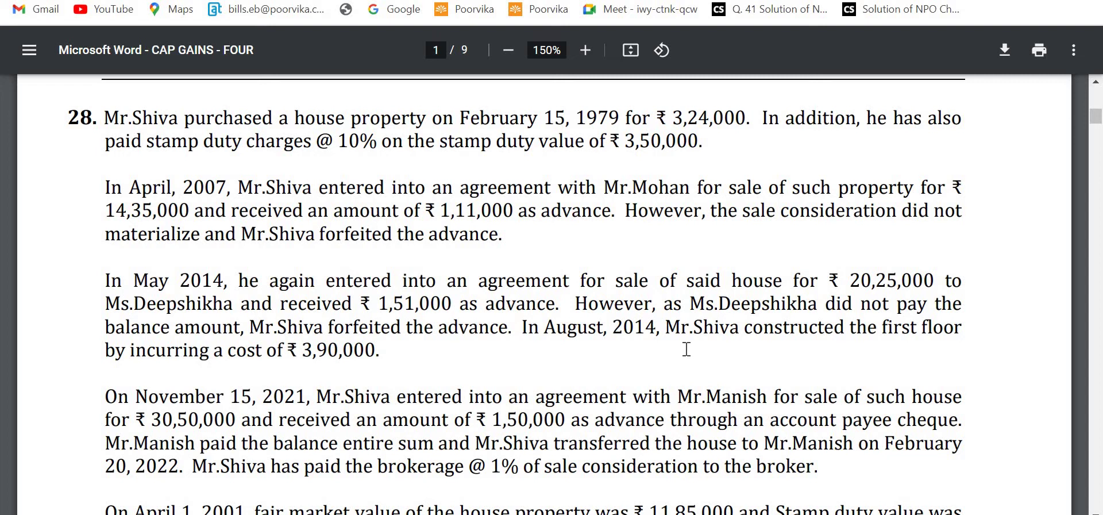
Read the rest of problem 28 in the PDF, and enter 3900000 as the Sale Consideration in E92 of the Excel sheet
scroll(717, 326, down, 2)
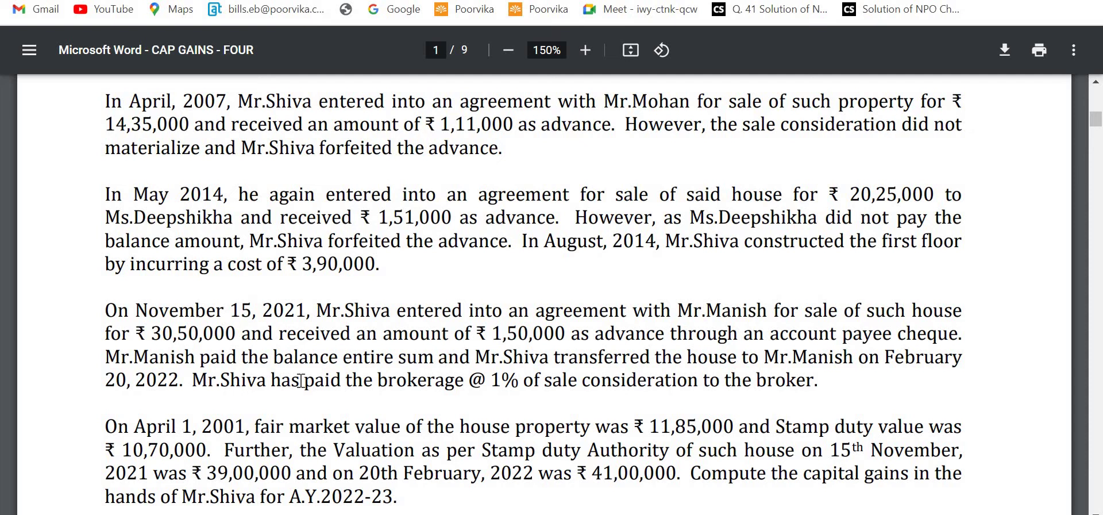
key(alt+Tab)
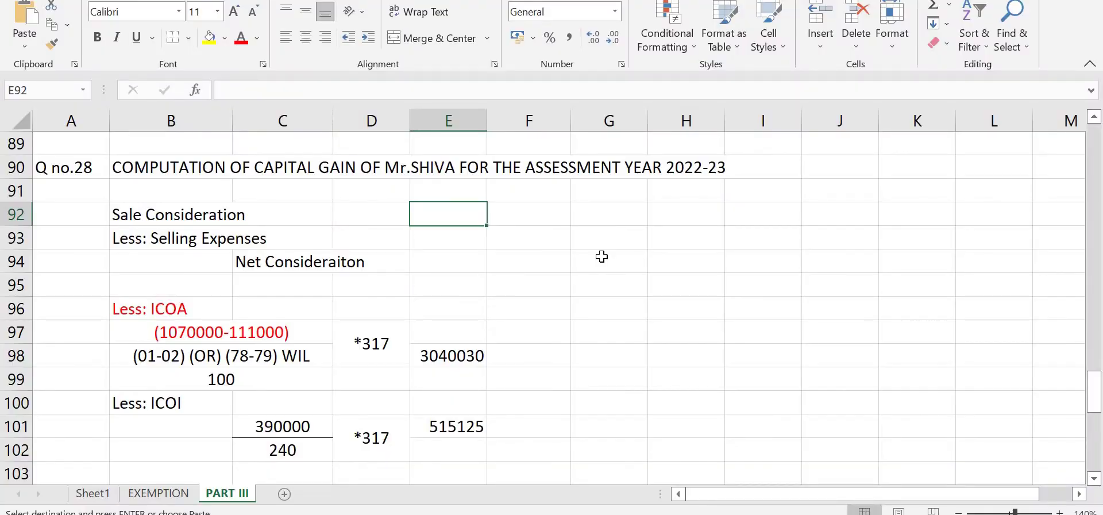
text(900000)
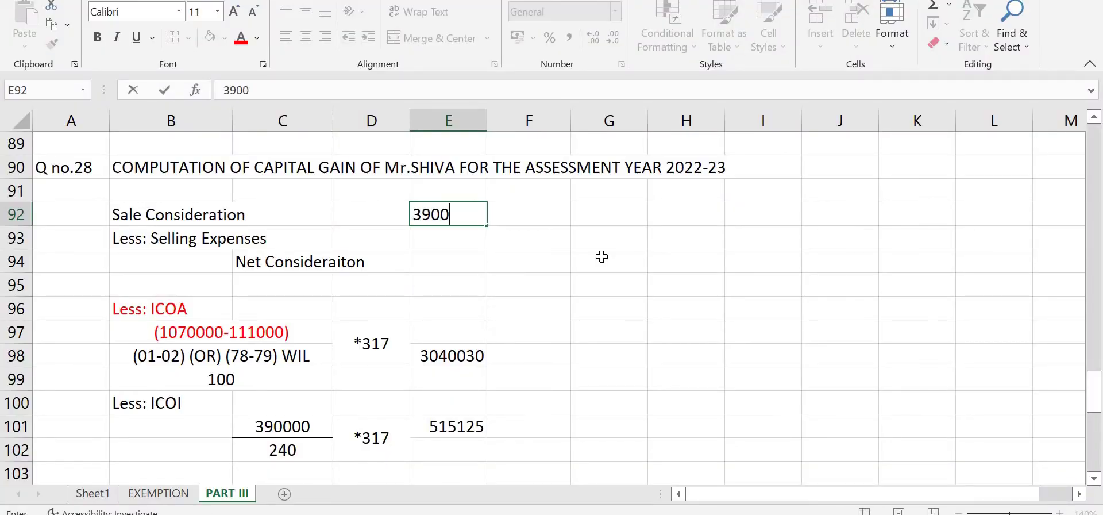
key(Return)
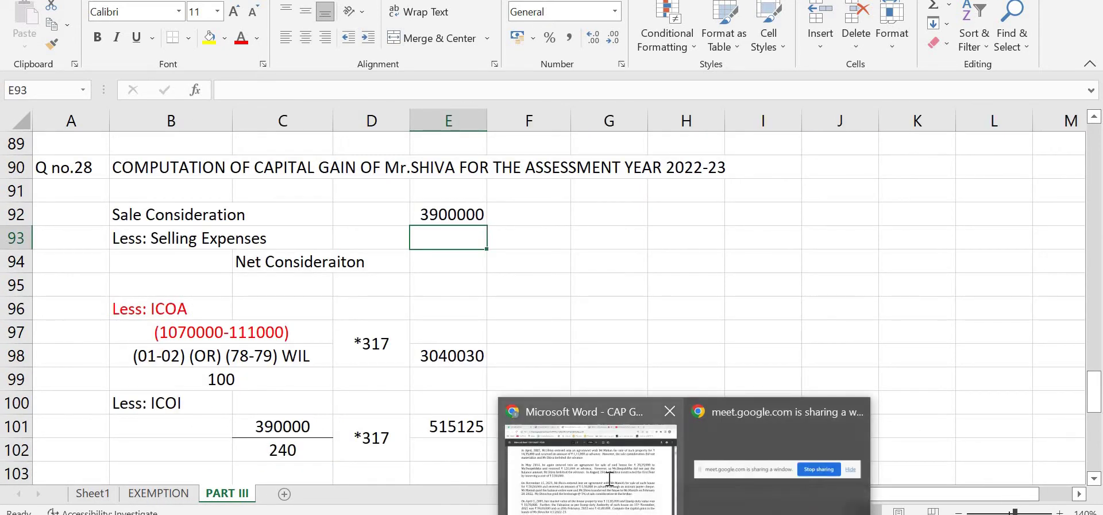
Check the brokerage rate in the PDF, then enter the working 3050000*1% in F93 and 30500 as Selling Expenses in E93
click(575, 460)
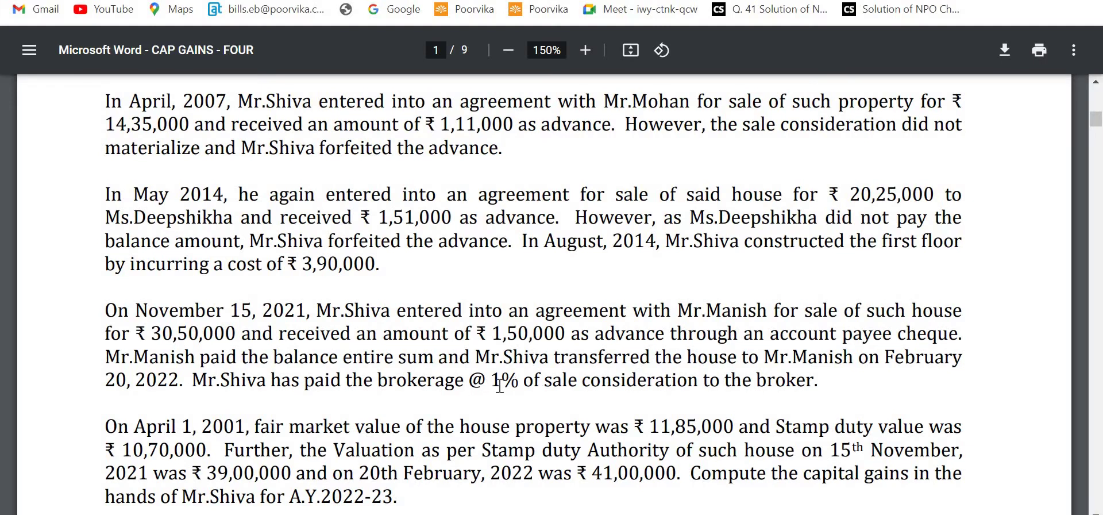
key(alt+Tab)
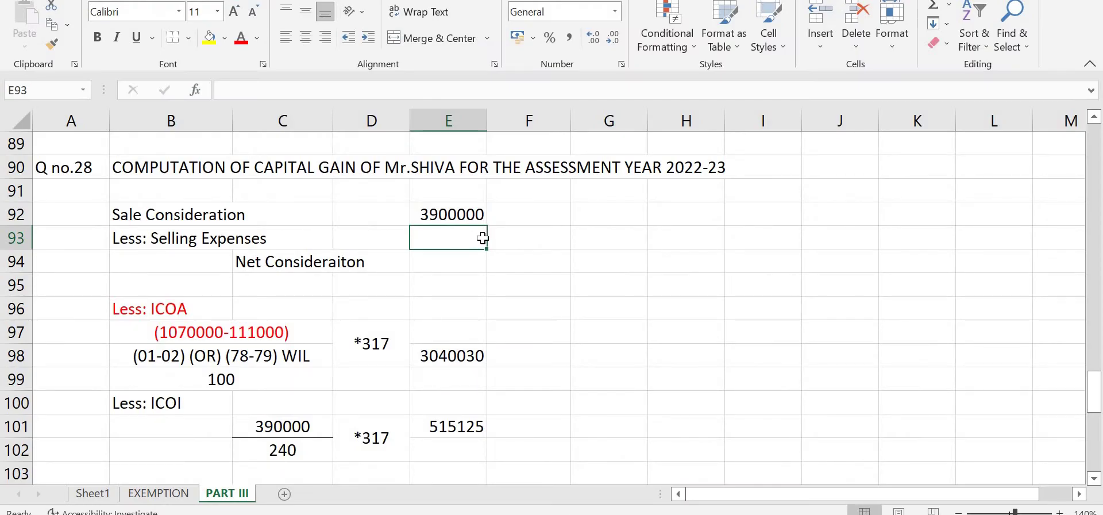
key(Right)
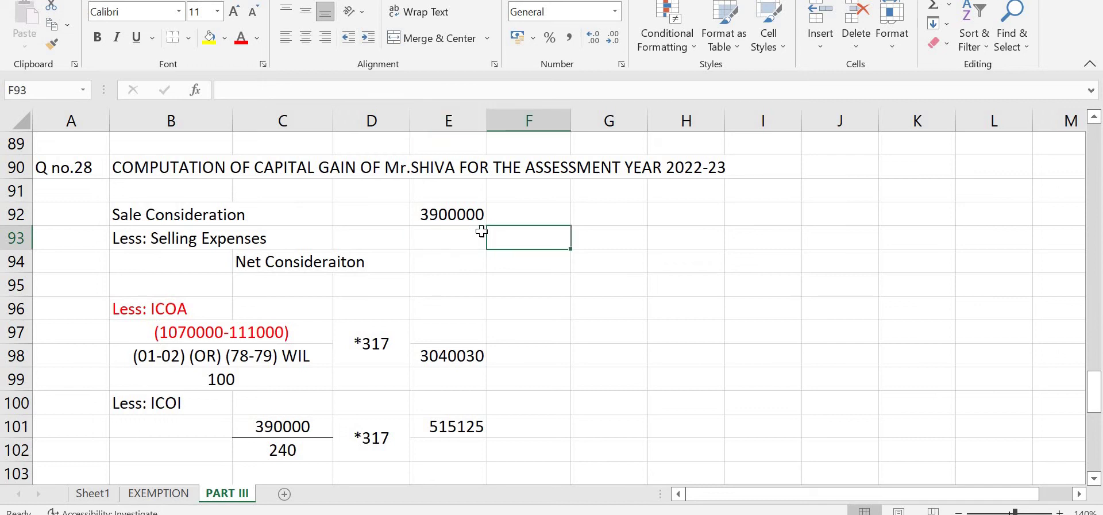
text(3050000*1%)
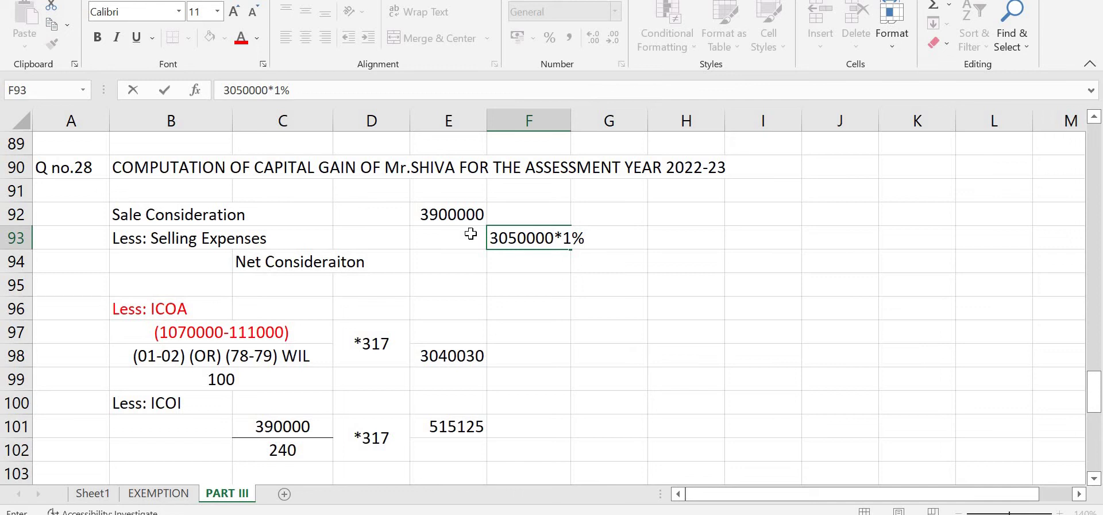
click(479, 232)
text(30500)
key(Return)
Calculate the net consideration in E94 as E92 minus E93
text(=)
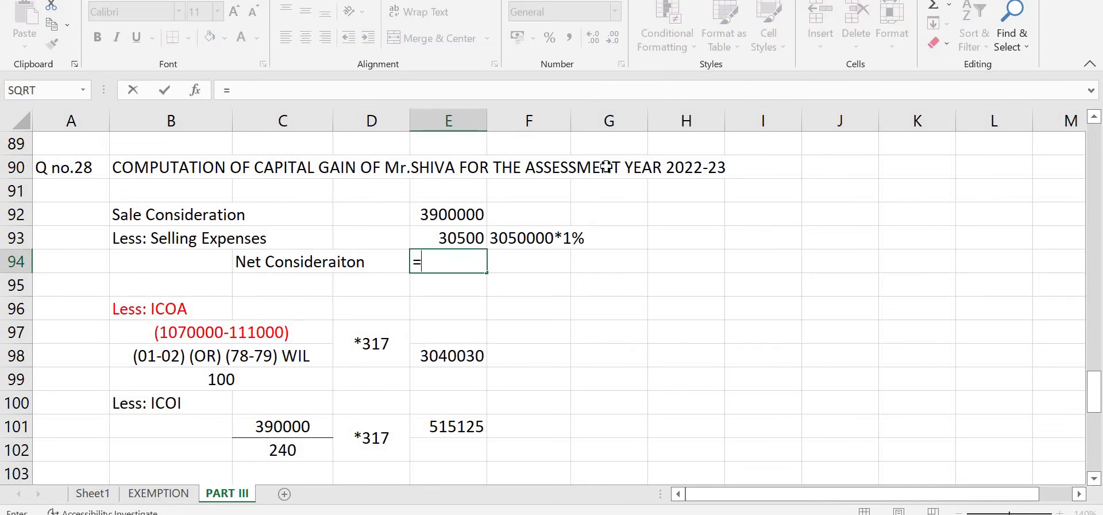
key(Up)
key(Up)
text(-)
key(Up)
key(Return)
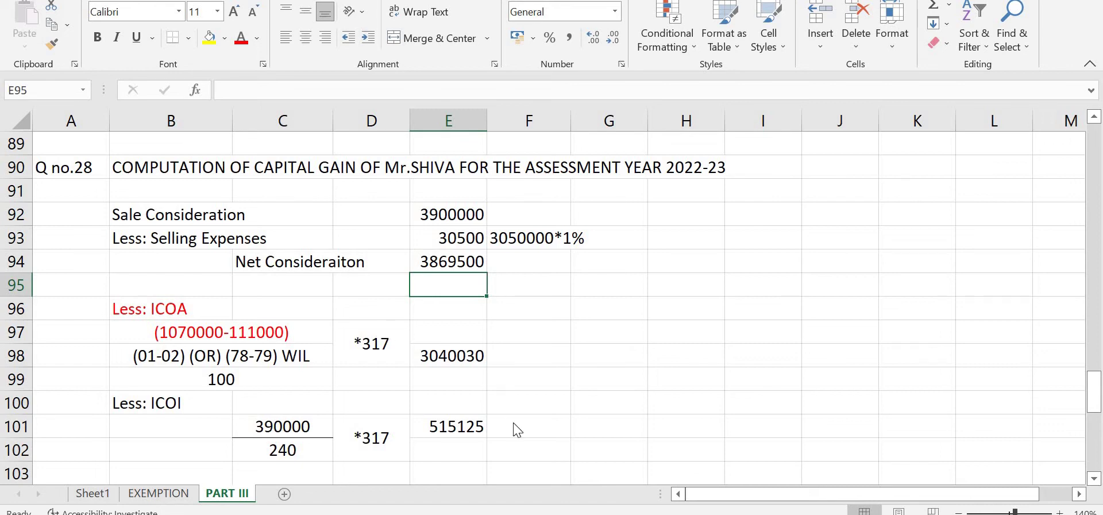
Compare the ICOA figures in B97 with the purchase, 2001 value and index details in the PDF, highlighting the April 2007 forfeited-advance paragraph
key(alt+Tab)
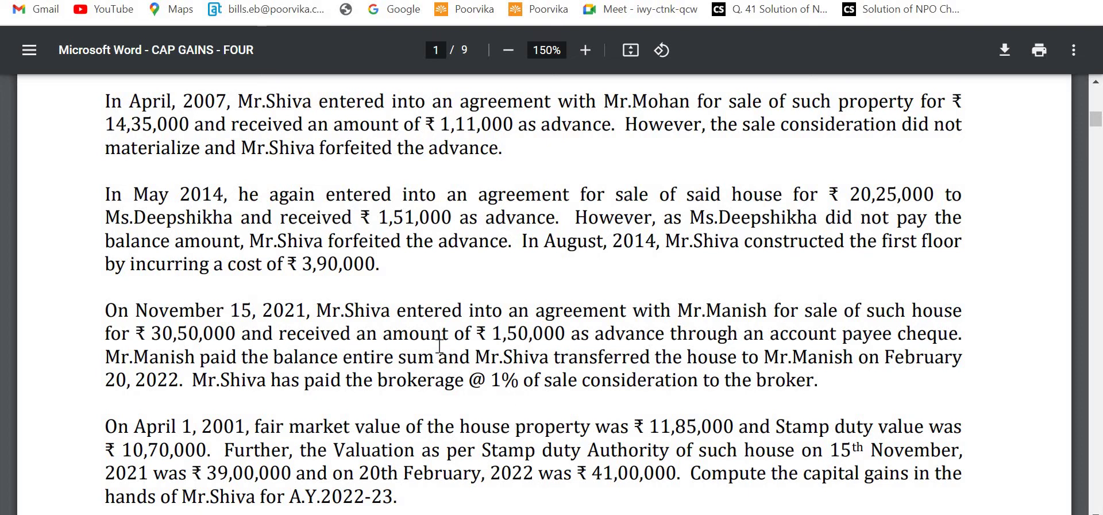
scroll(439, 345, up, 3)
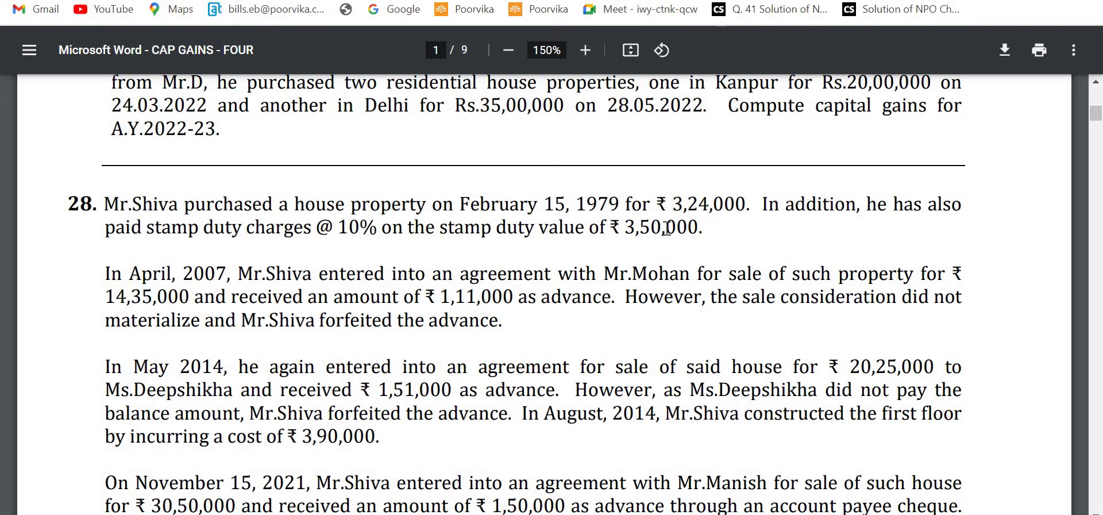
scroll(661, 208, down, 5)
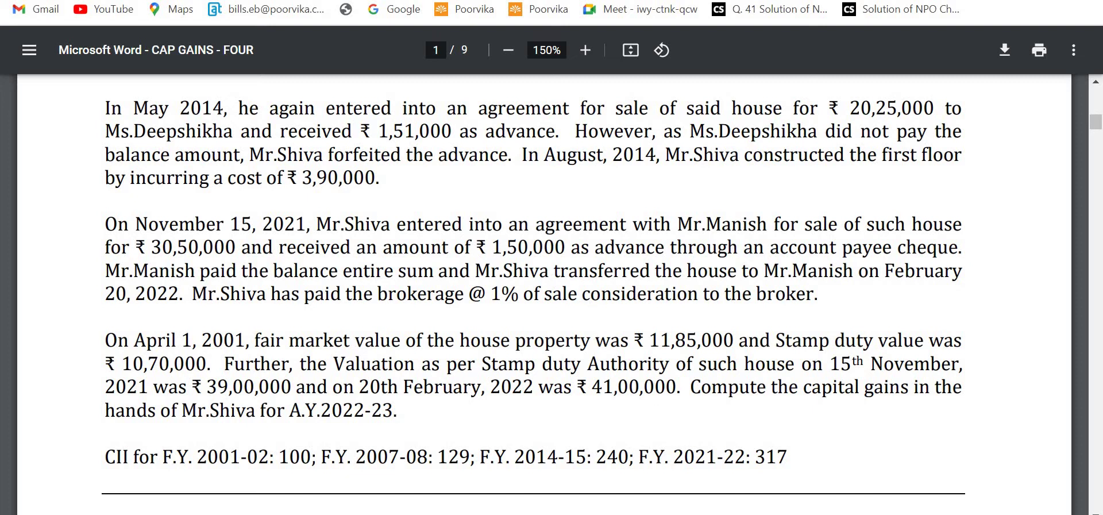
click(682, 487)
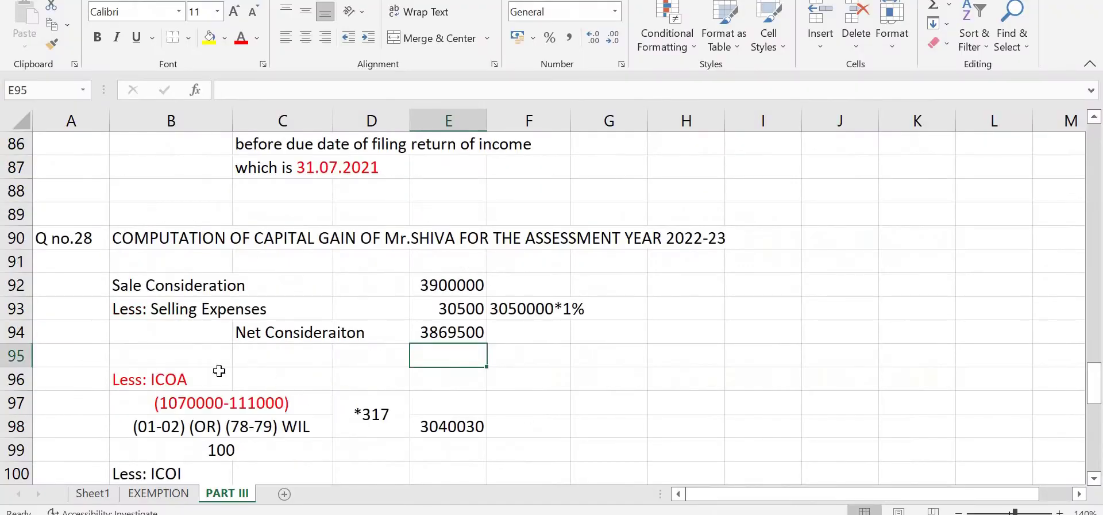
click(202, 406)
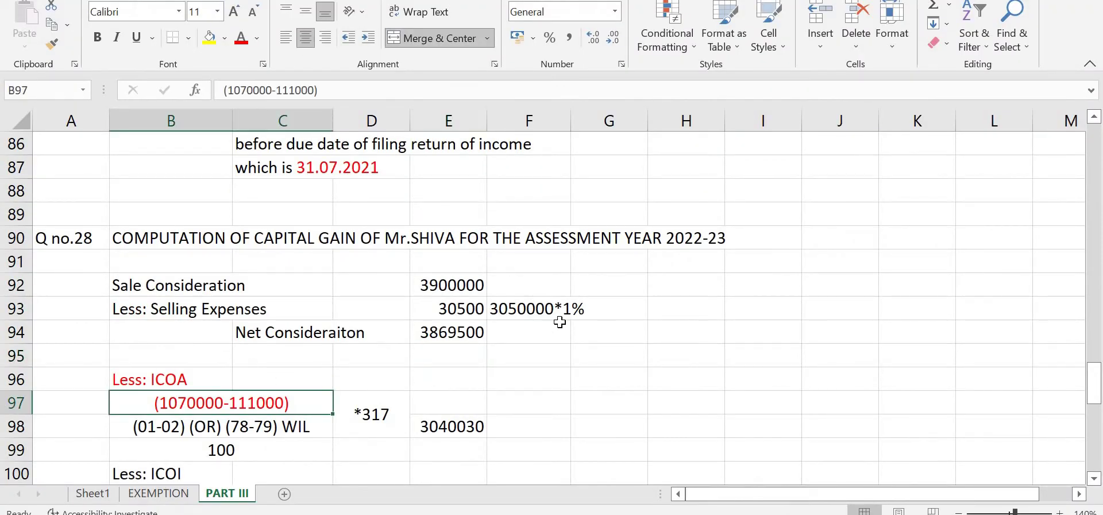
key(alt+Tab)
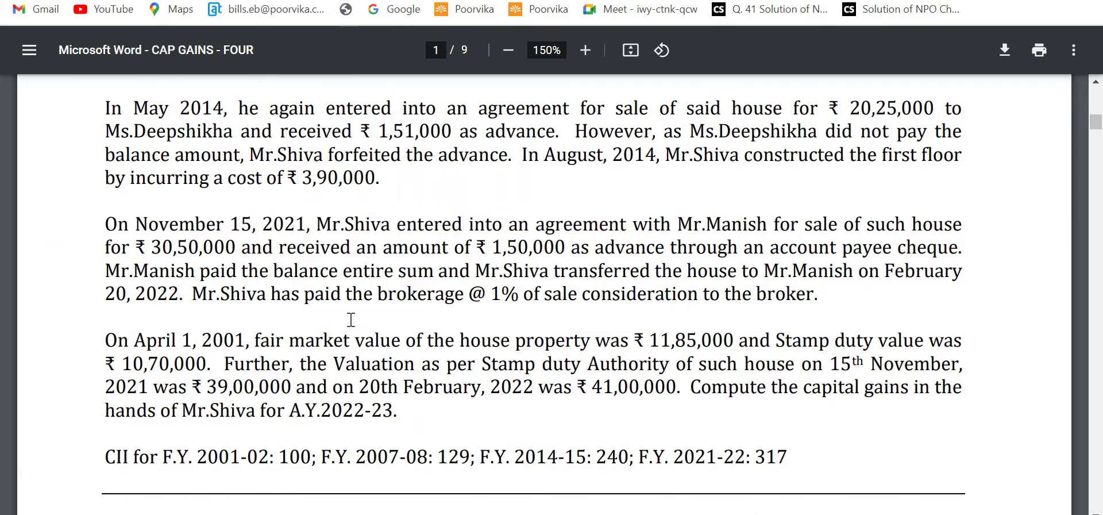
scroll(351, 320, up, 2)
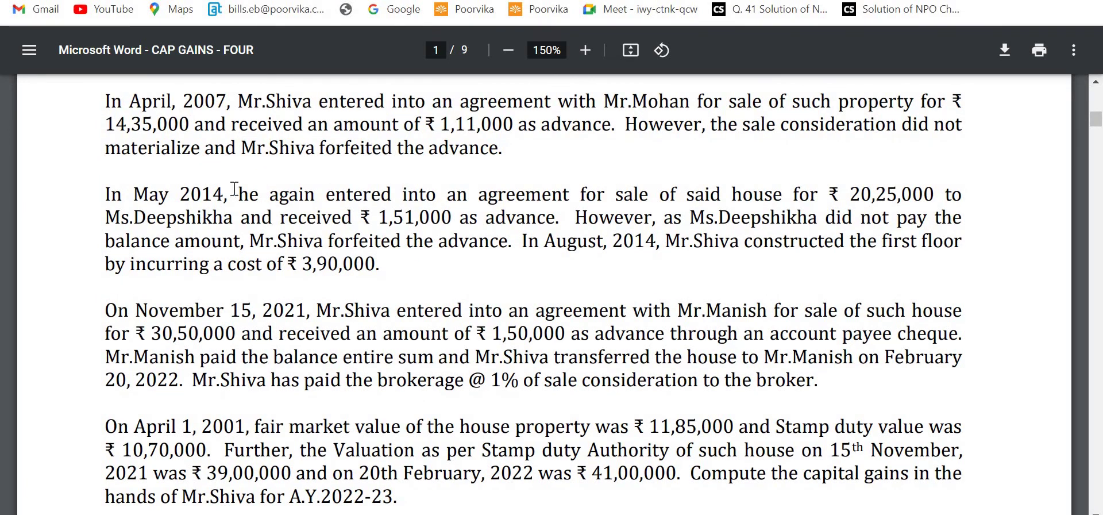
triple_click(432, 126)
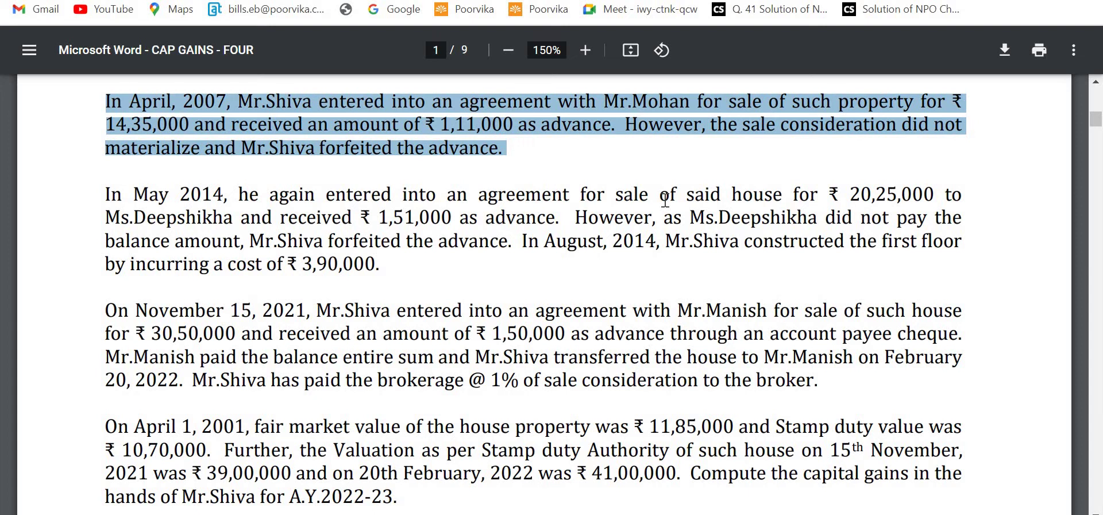
key(alt+Tab)
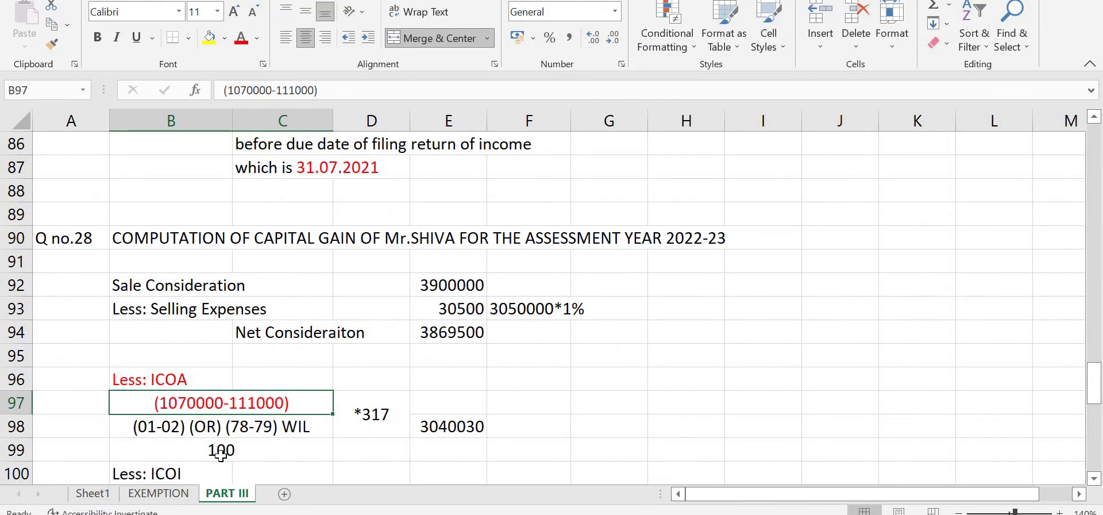
Check the ICOA formula in E98 and write its working, 959000/100*317, beside it in F98
click(438, 427)
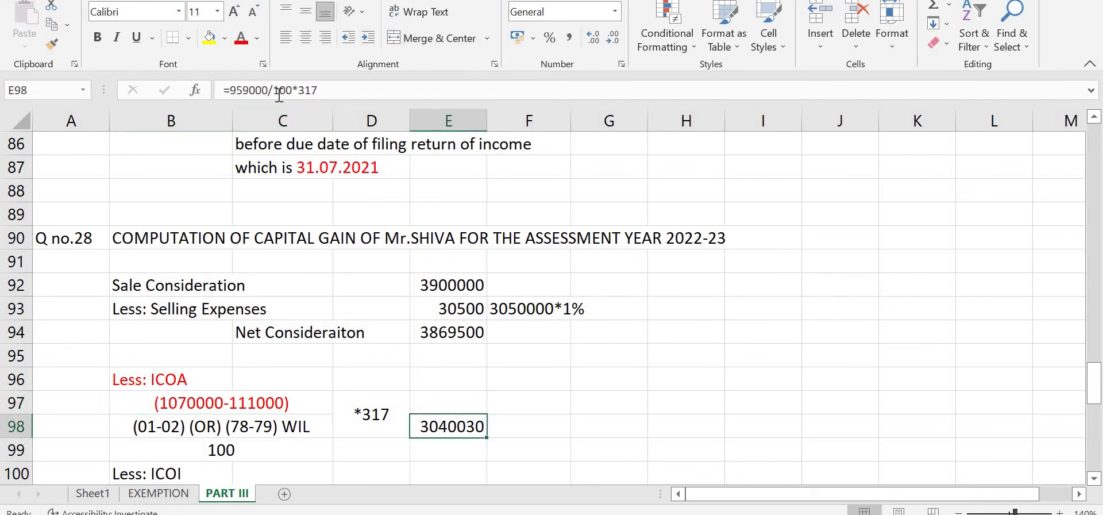
click(532, 428)
text(959)
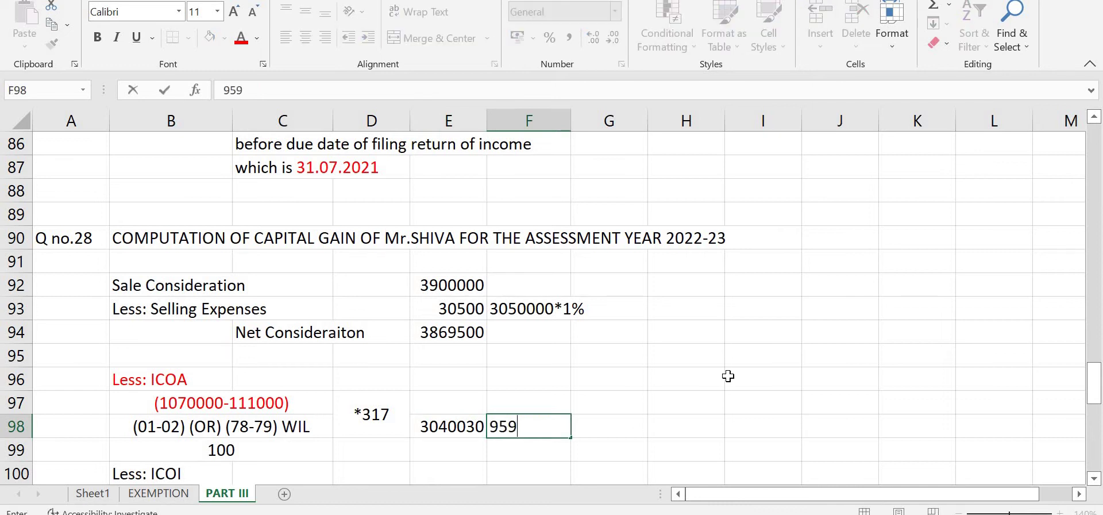
text(000/10)
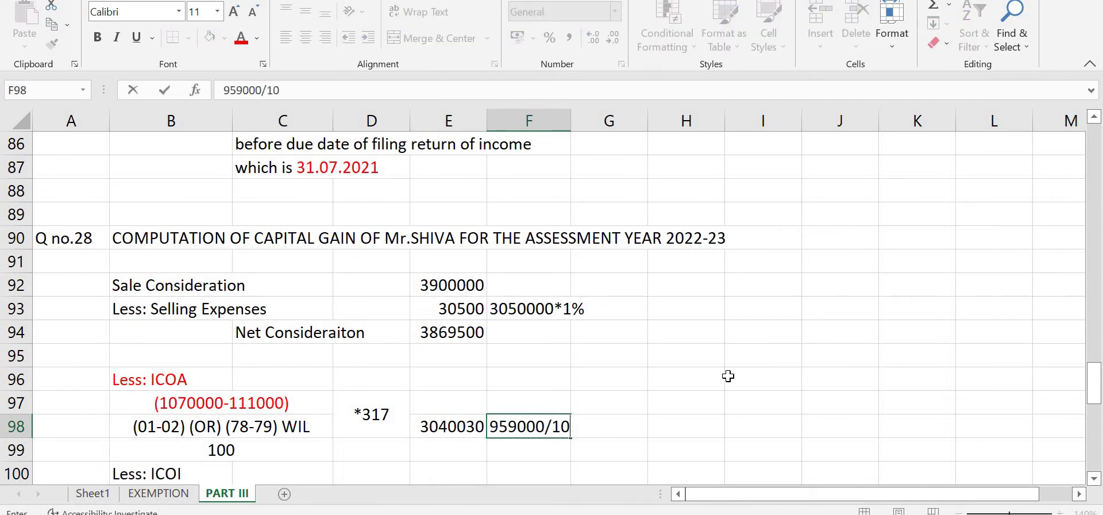
text(0*317)
key(Return)
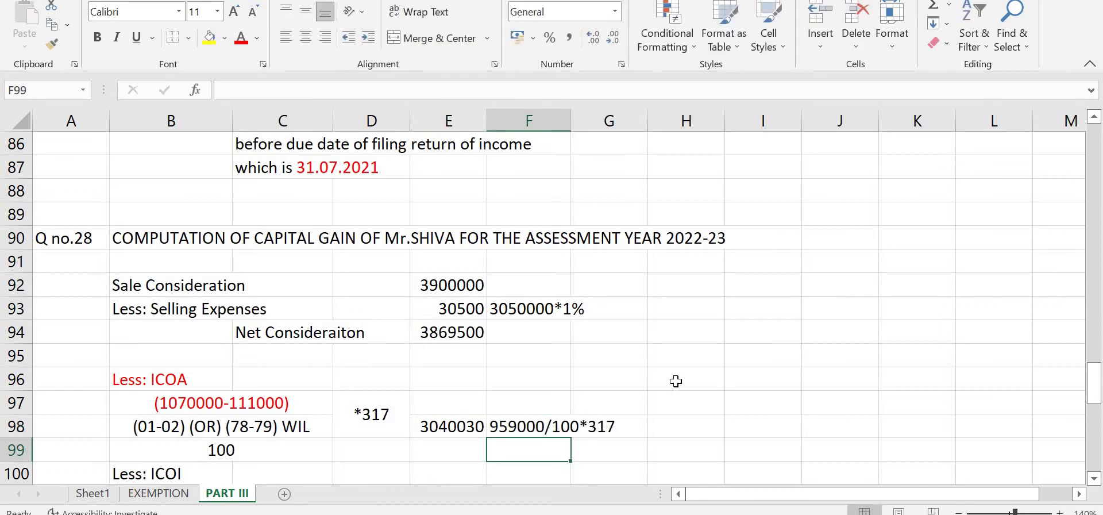
click(449, 428)
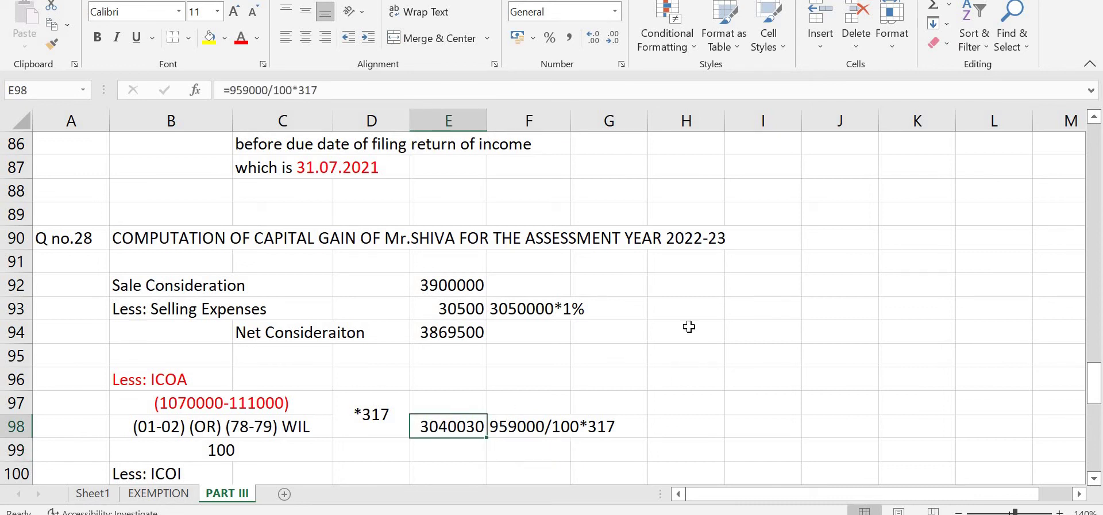
Check the first-floor construction cost in the PDF against the ICOI formula in E101
scroll(689, 326, down, 1)
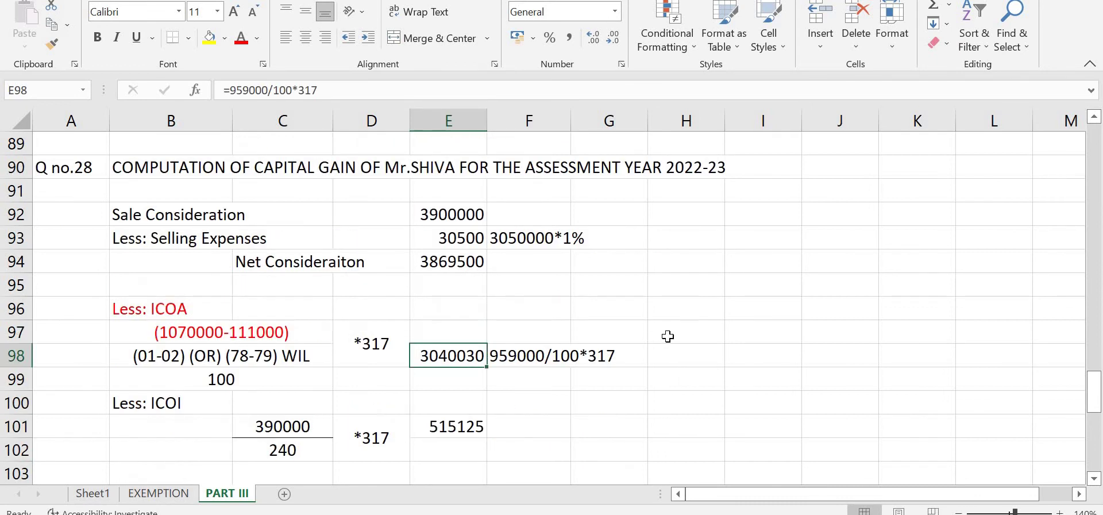
key(alt+Tab)
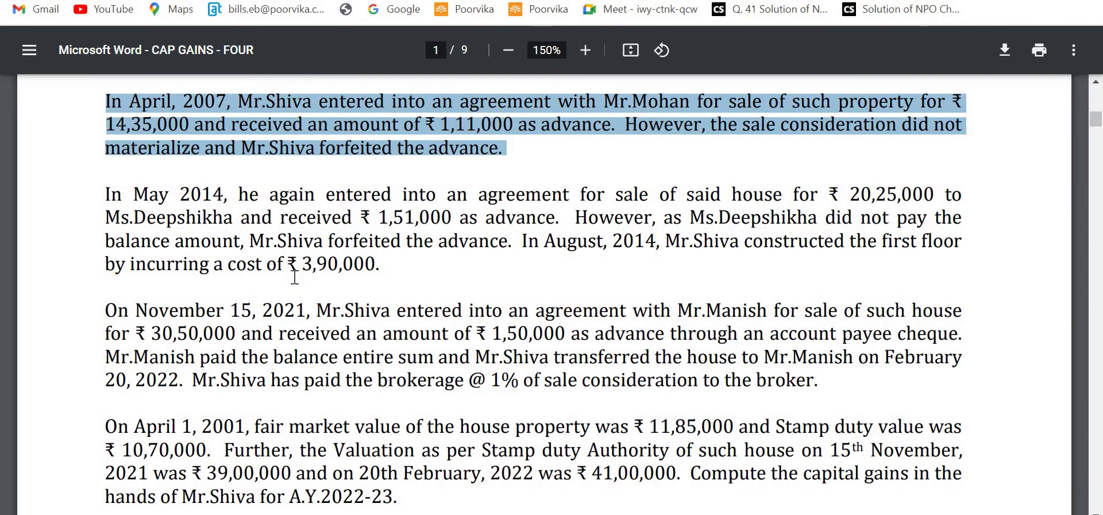
key(alt+Tab)
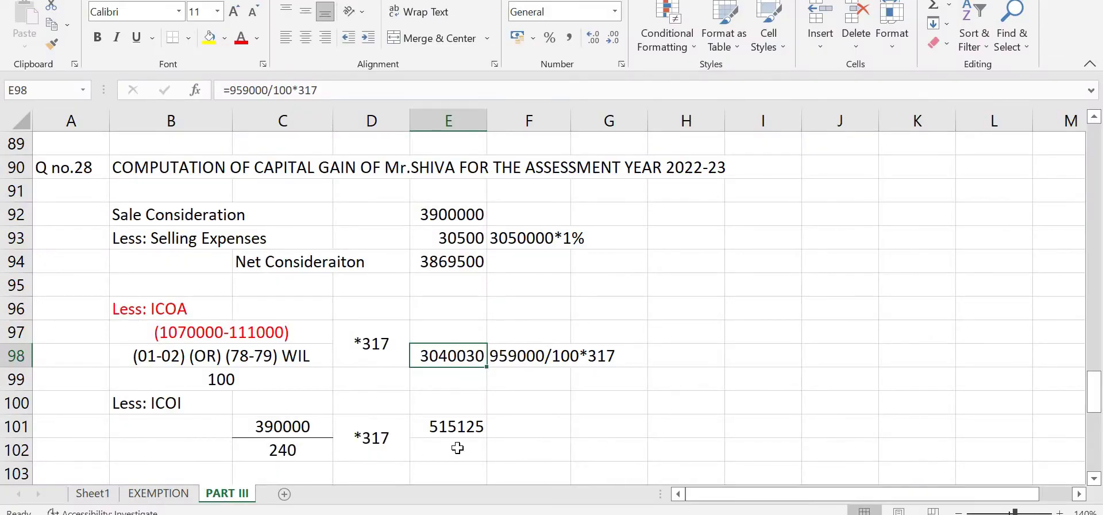
click(478, 425)
scroll(664, 307, down, 1)
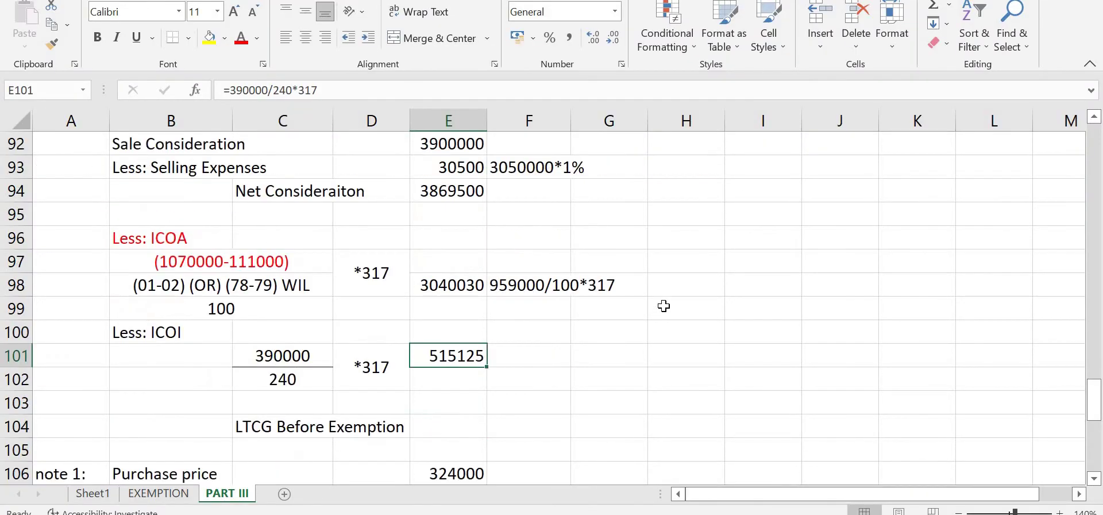
Calculate the LTCG Before Exemption in E104 with the formula =E94-E98-E101
click(454, 191)
click(438, 425)
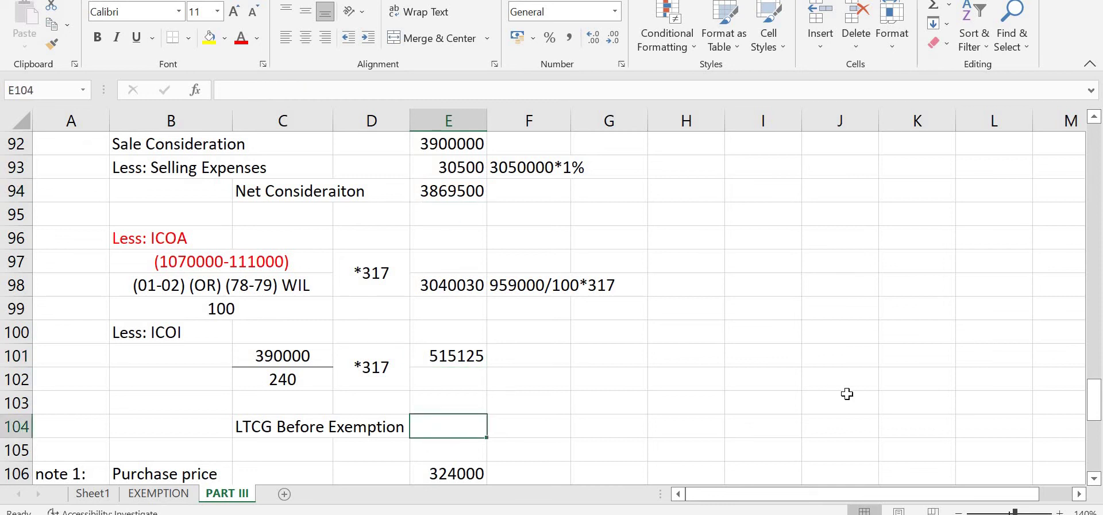
text(=)
key(Up)
key(Up)
key(Up)
key(Up)
key(Up)
key(Up)
key(Up)
key(Up)
key(Up)
key(Up)
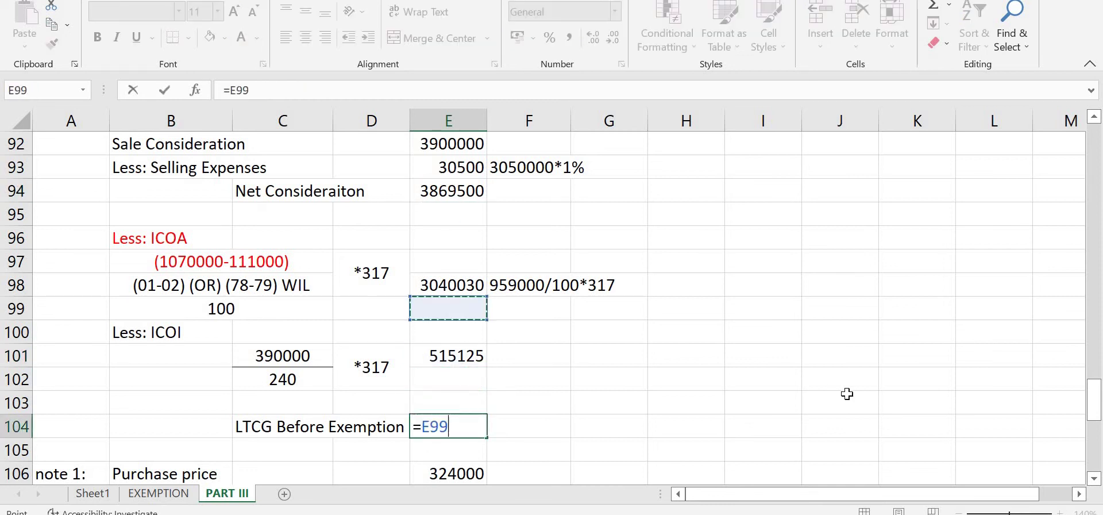
text(-)
key(Up)
key(Up)
key(Up)
key(Up)
key(Up)
key(Up)
text(-)
key(Up)
key(Up)
key(Return)
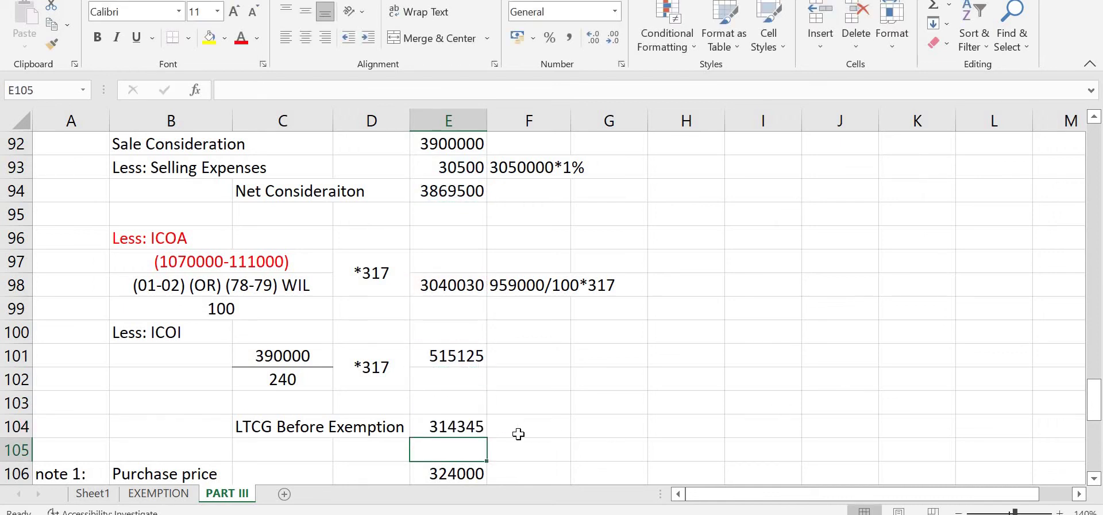
Give the LTCG Before Exemption amount in E104 red text and a yellow fill
click(443, 424)
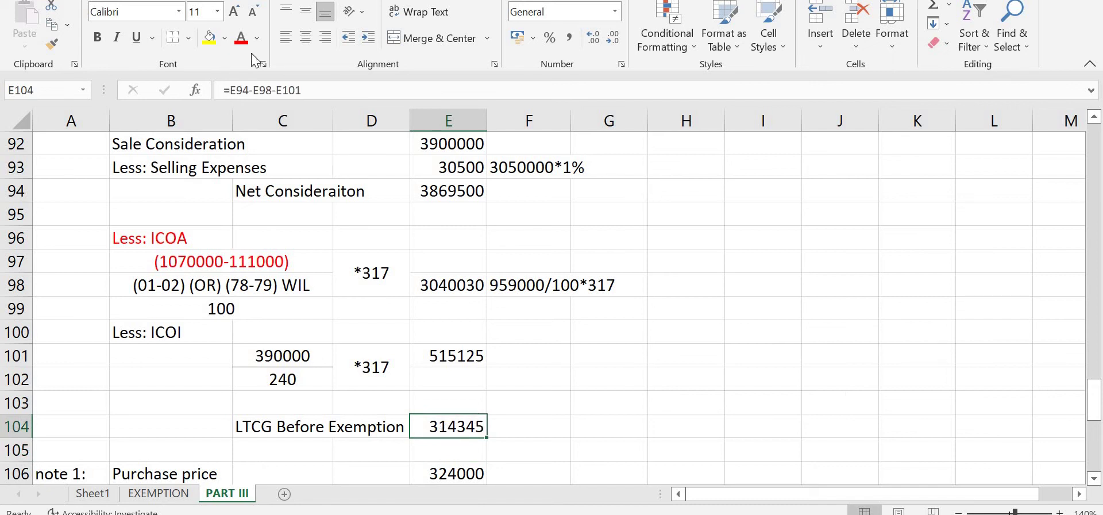
click(240, 39)
click(210, 40)
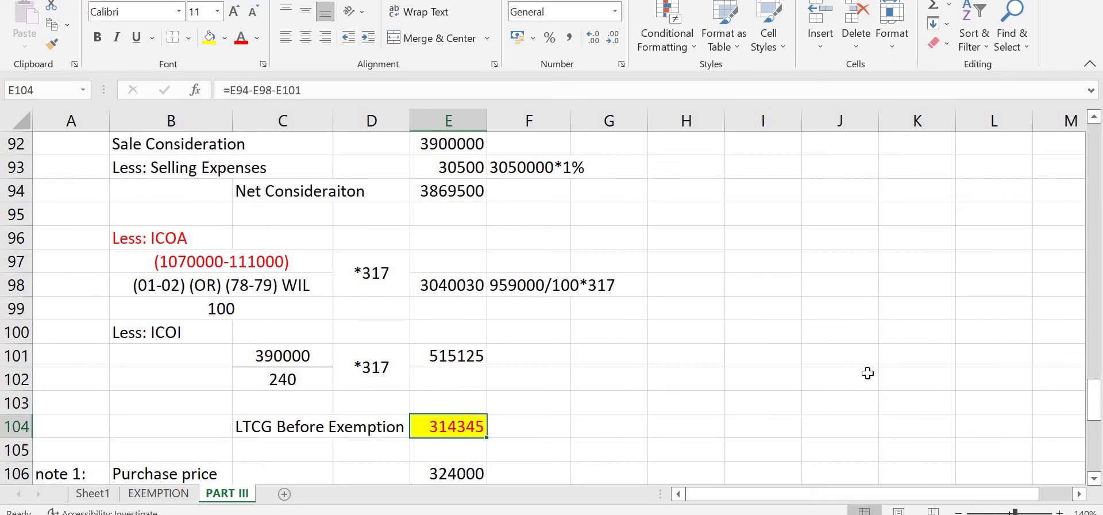
Review notes 1 to 3 below Q no.28's computation, including the purchase price in E106 and the actual cost formula in E108
scroll(867, 373, up, 1)
scroll(868, 374, down, 1)
scroll(867, 373, down, 2)
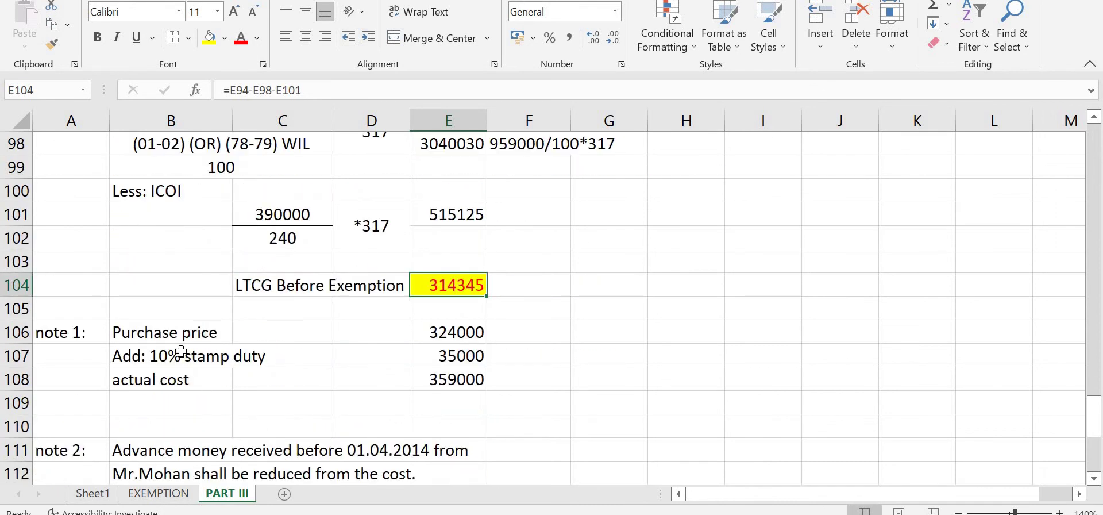
click(464, 329)
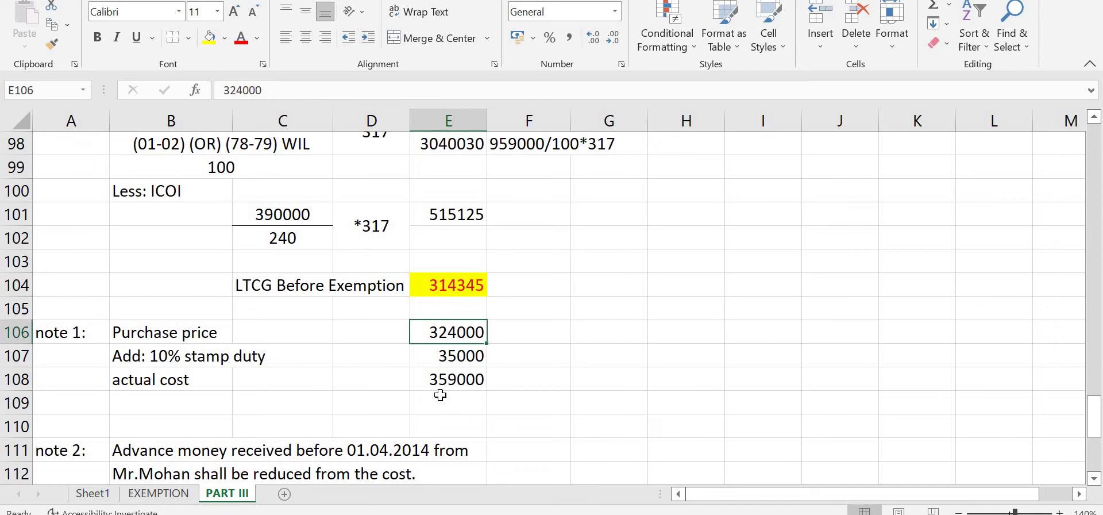
click(422, 380)
scroll(586, 356, down, 1)
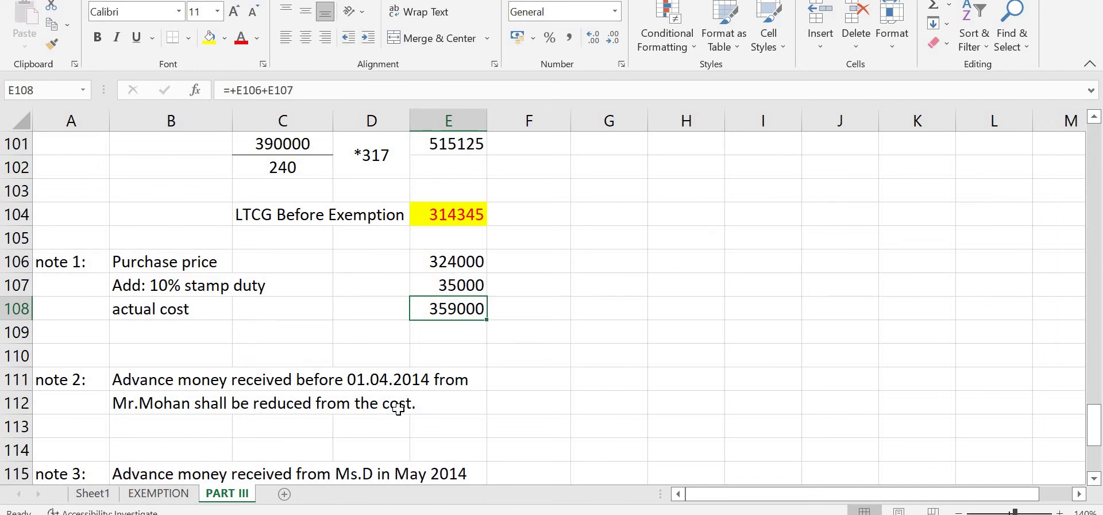
scroll(398, 408, down, 1)
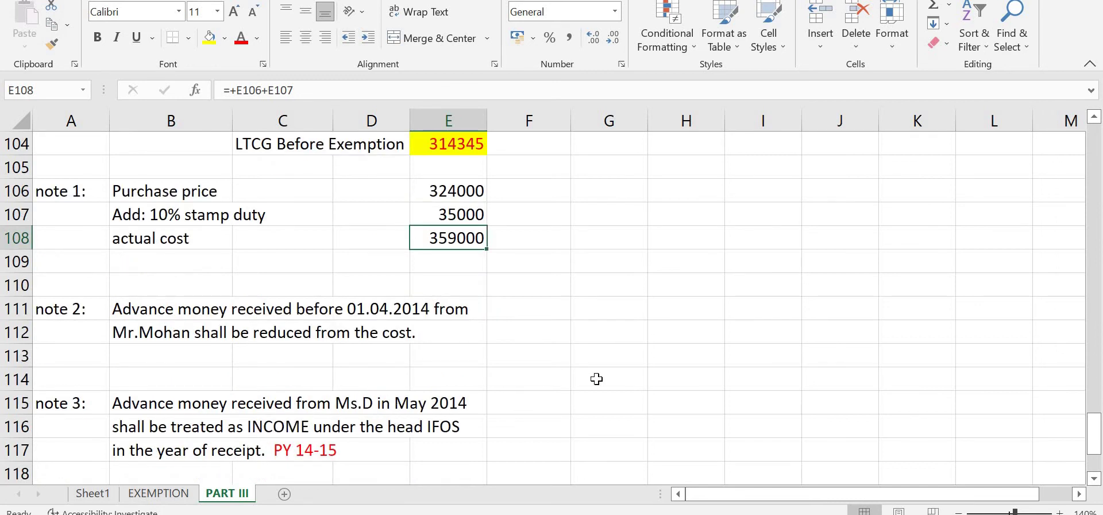
scroll(616, 349, down, 1)
scroll(615, 349, down, 1)
scroll(566, 338, down, 1)
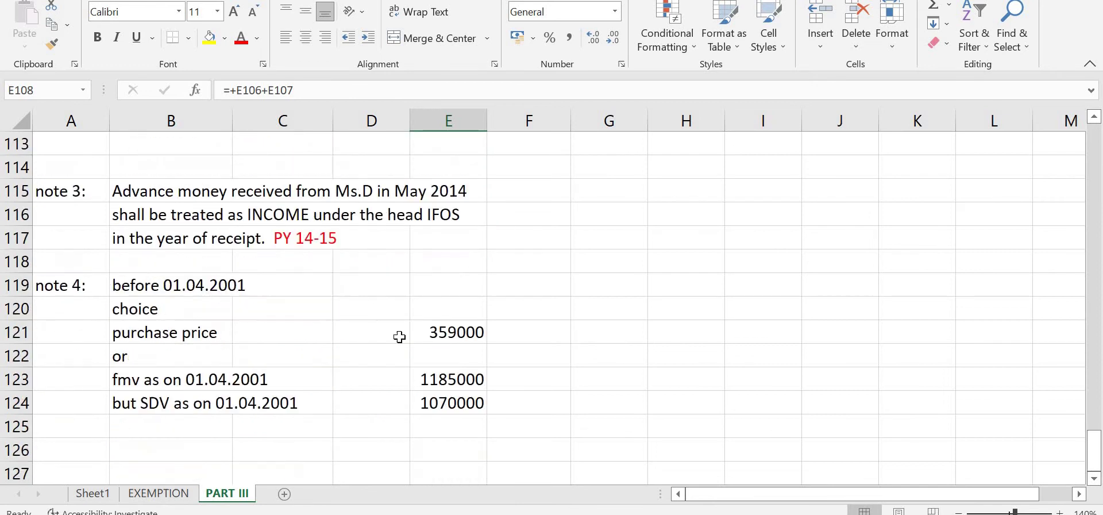
Centre the word "or" in B122 of note 4 and give the cell a yellow fill
click(446, 332)
click(138, 353)
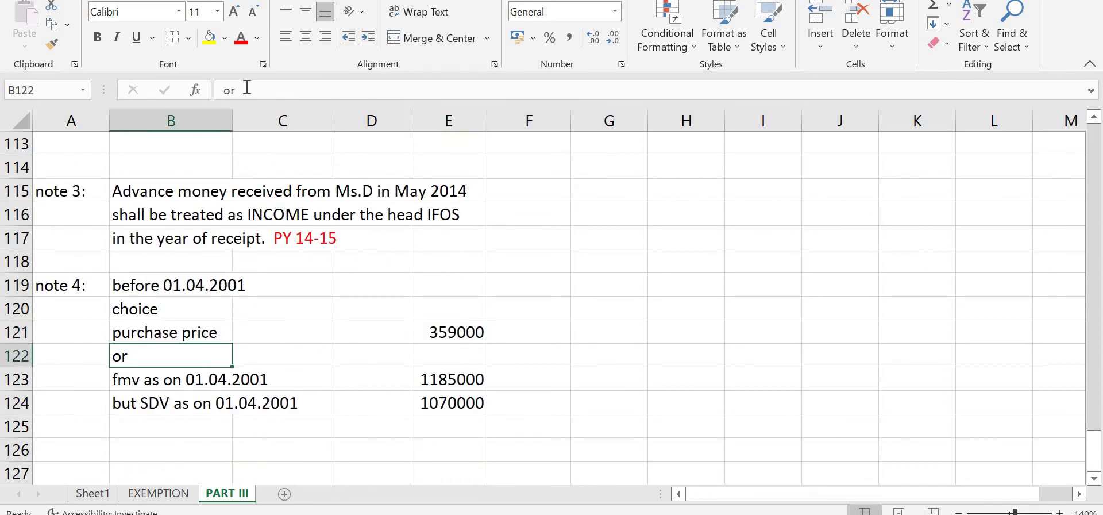
click(305, 38)
click(211, 39)
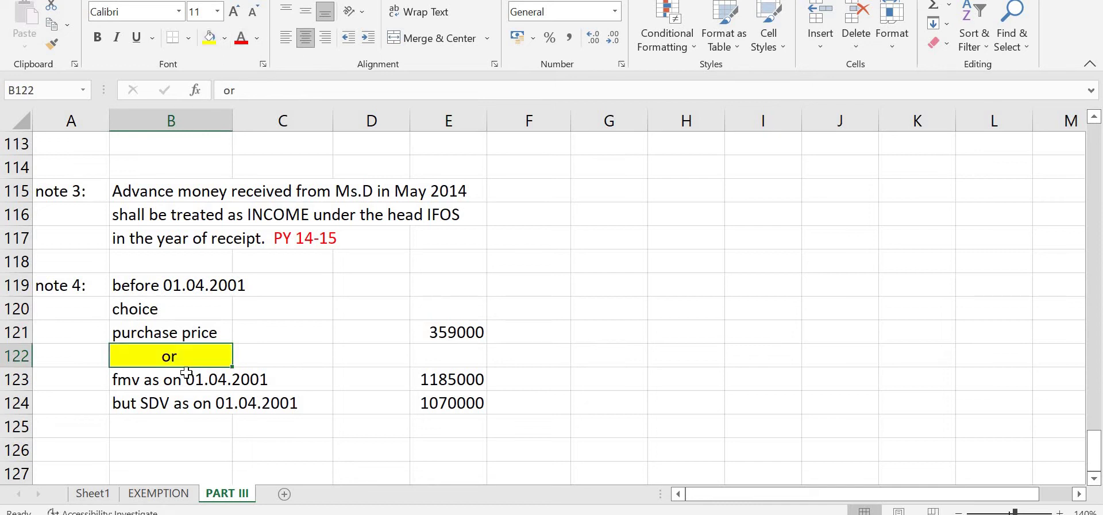
Compare the FMV and SDV as on 01.04.2001 in E123 and E124 of note 4
click(453, 377)
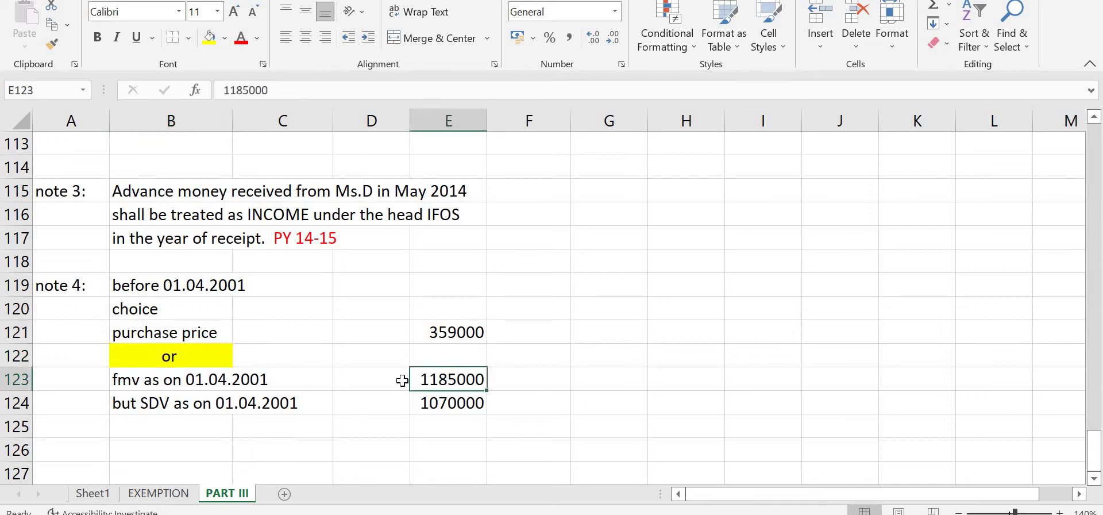
click(124, 426)
click(133, 404)
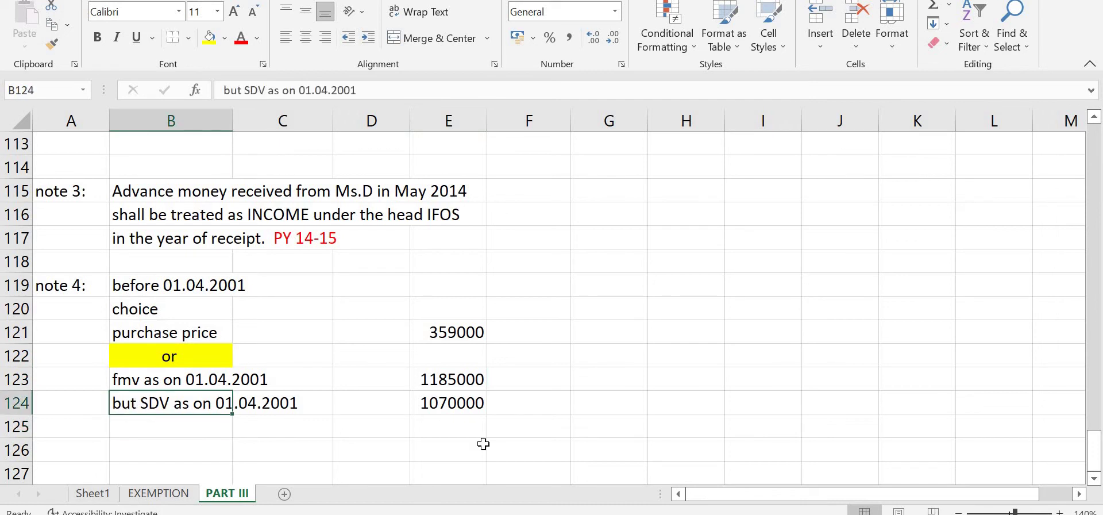
click(471, 409)
click(444, 379)
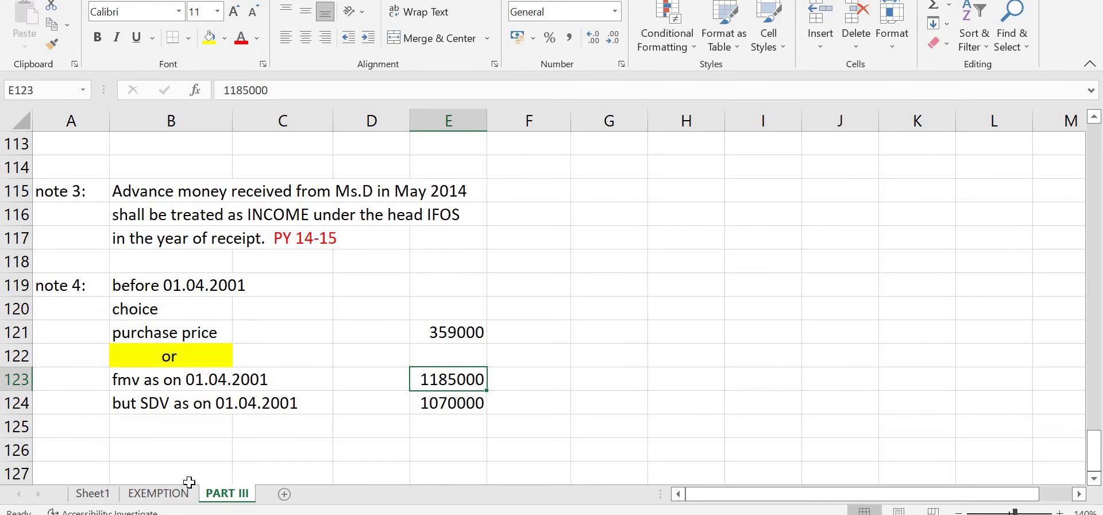
Switch to the capital gains PDF and read problem 29 through its investments and Cost Inflation Index values
key(alt+Tab)
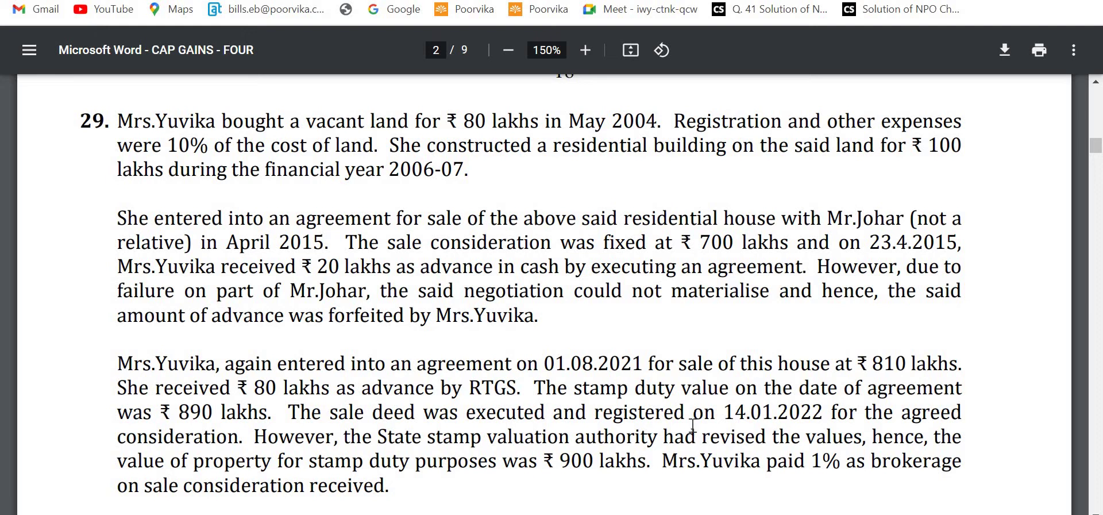
scroll(692, 410, down, 2)
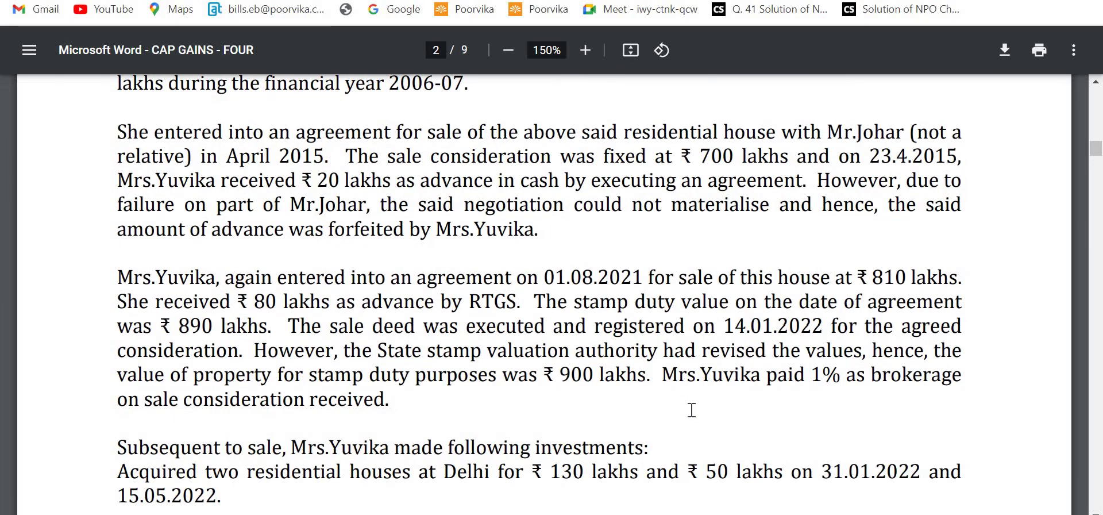
scroll(655, 405, down, 2)
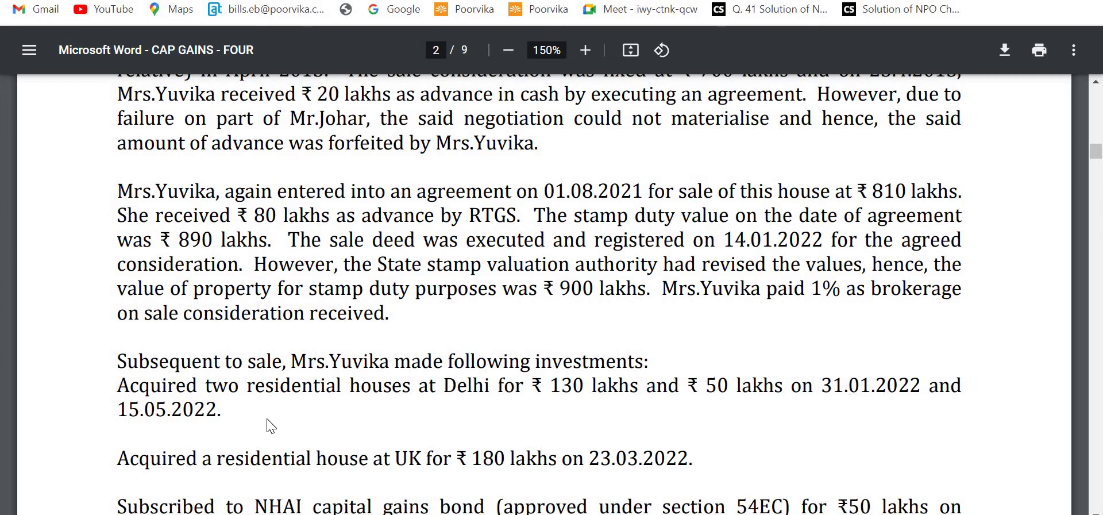
scroll(310, 437, down, 1)
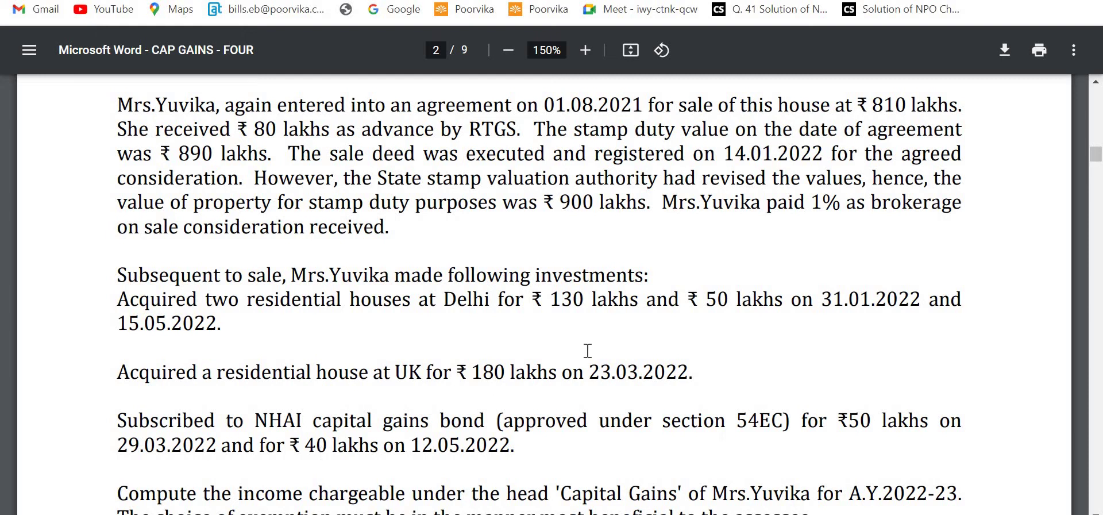
scroll(524, 371, down, 1)
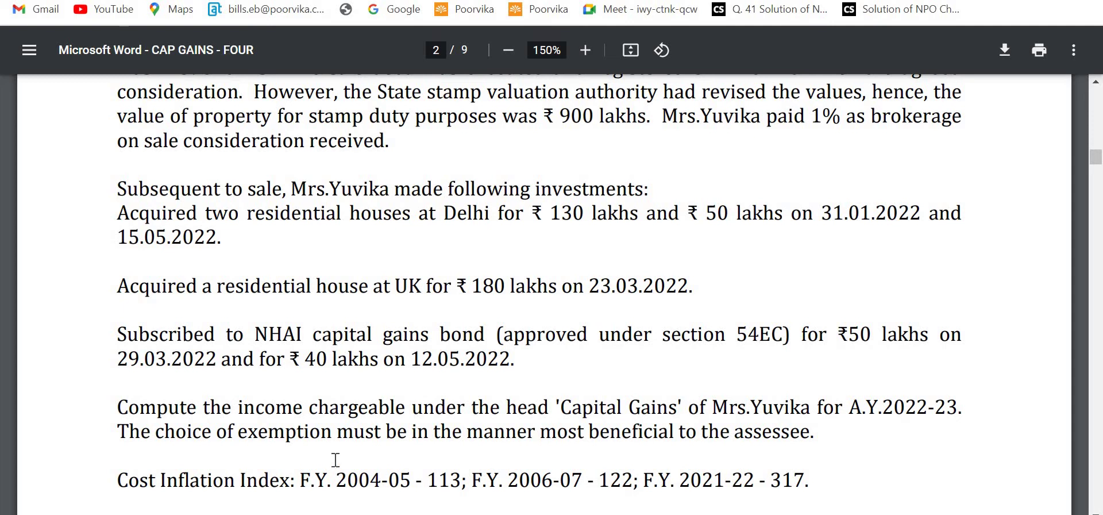
scroll(410, 441, down, 1)
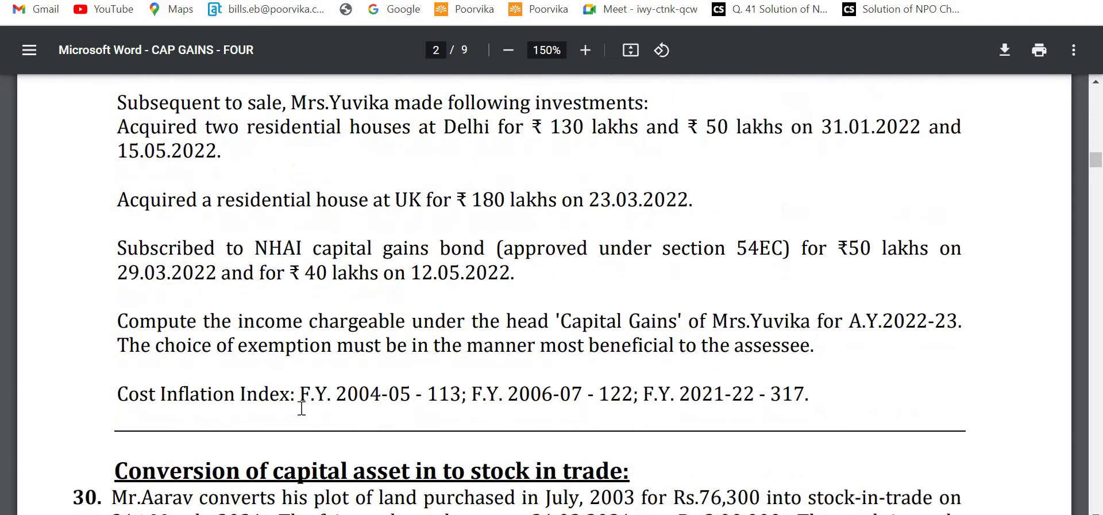
scroll(790, 359, up, 3)
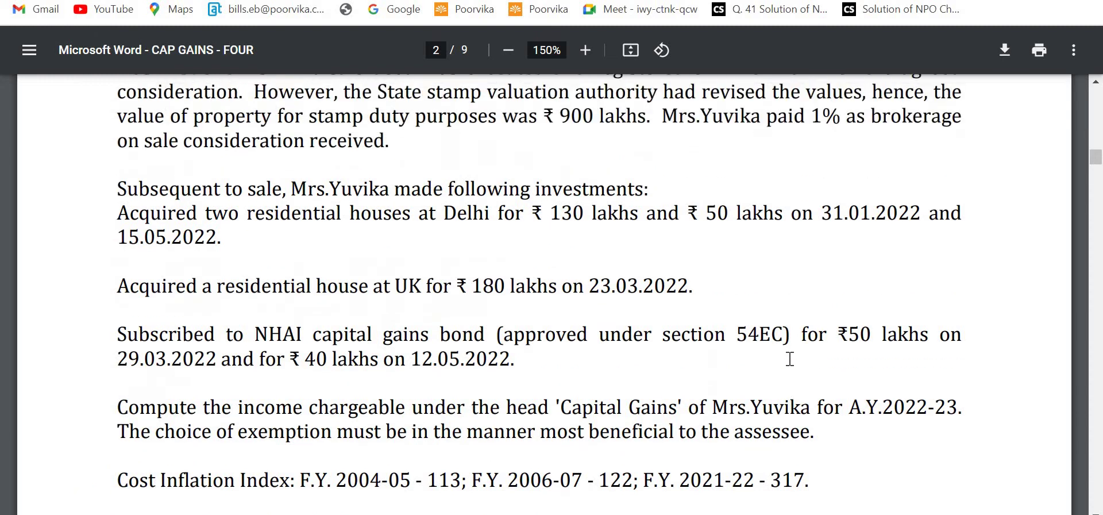
scroll(790, 359, up, 3)
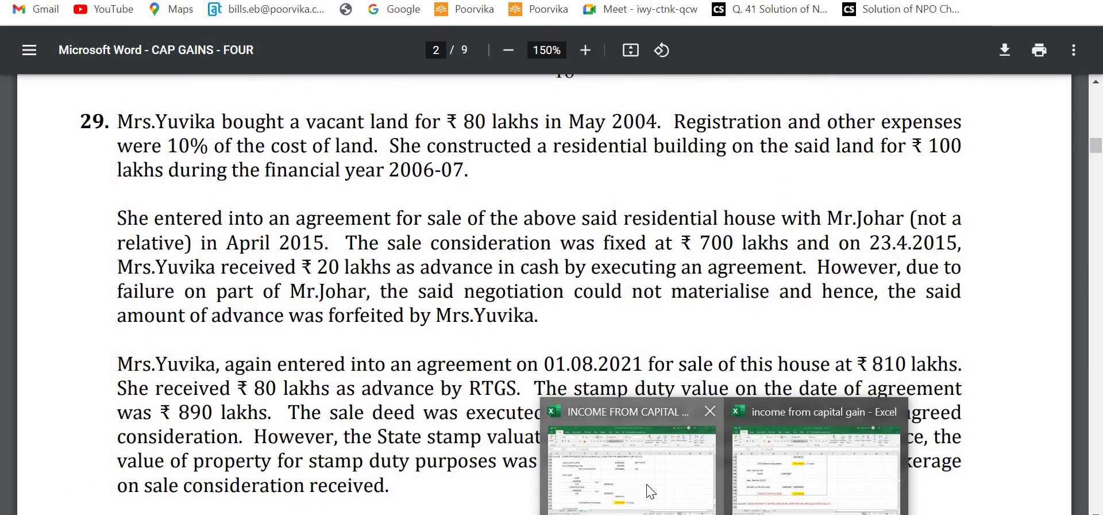
Return to Q no.29 on the PART III sheet in Excel and calculate =810*110% in I130
click(799, 454)
click(779, 358)
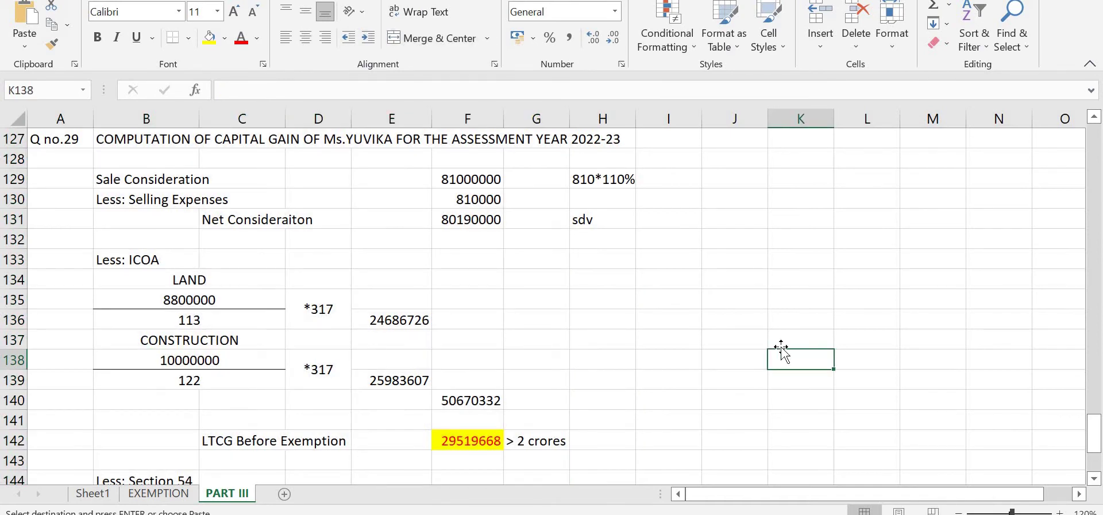
click(470, 179)
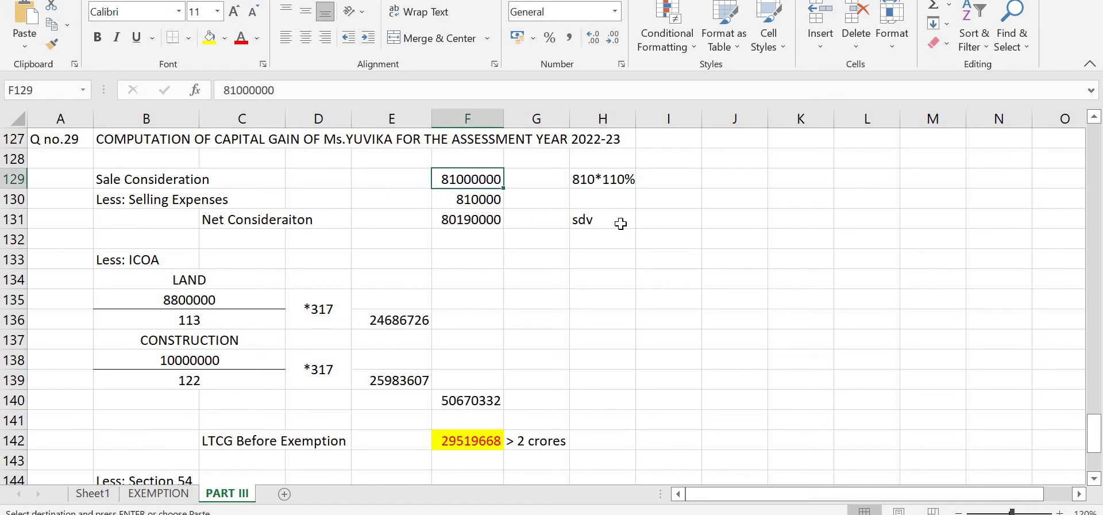
click(600, 178)
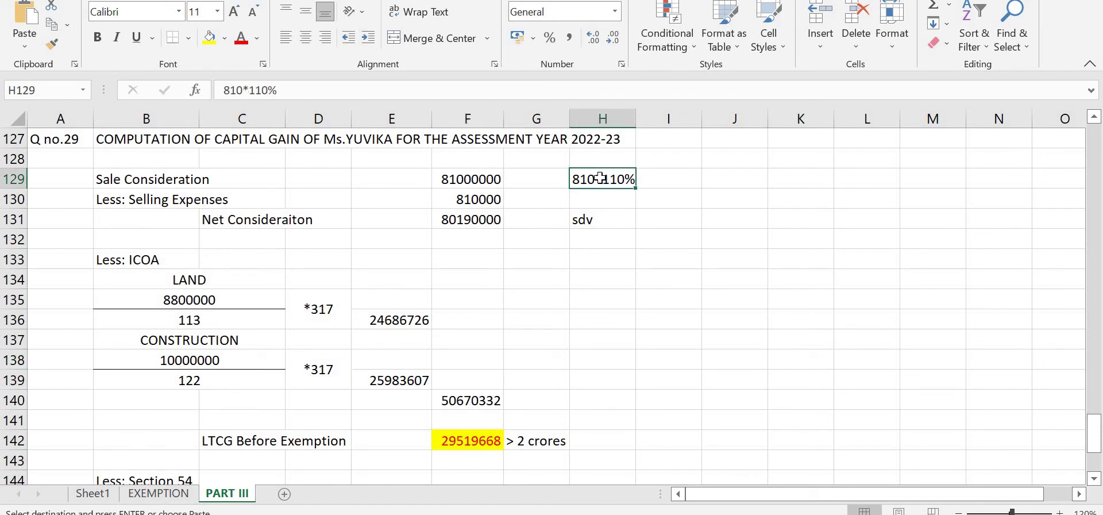
click(675, 201)
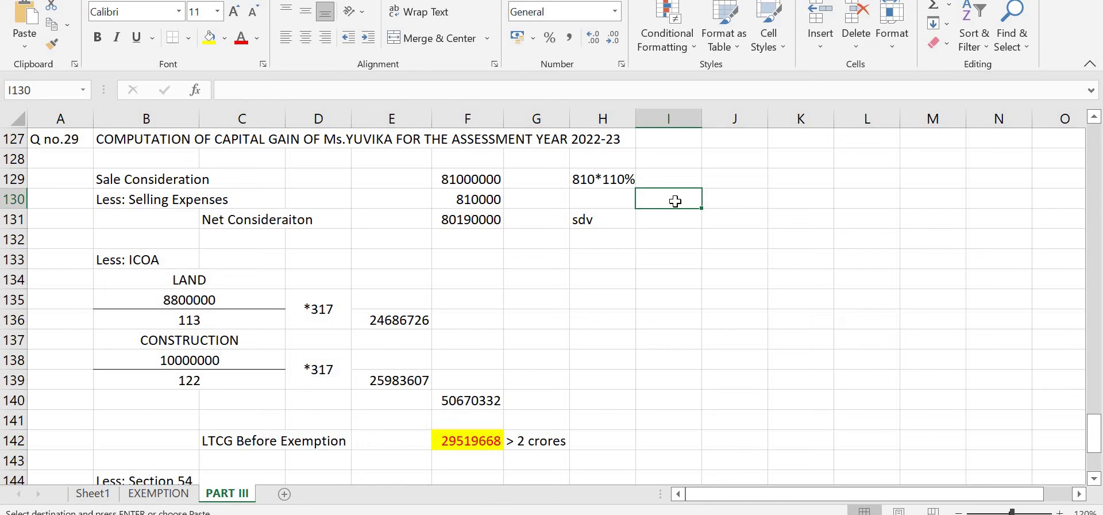
text(=810*110)
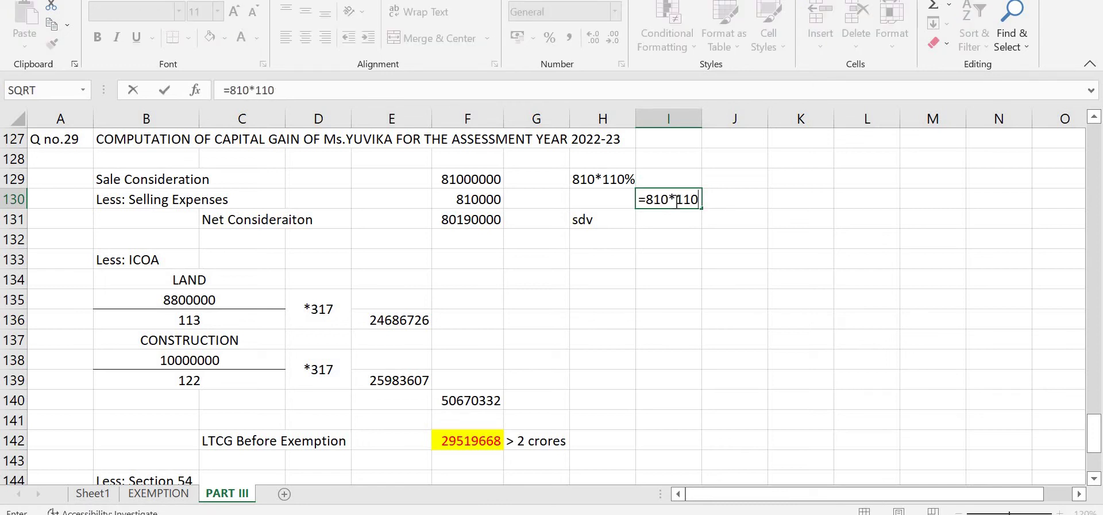
text(%)
key(Return)
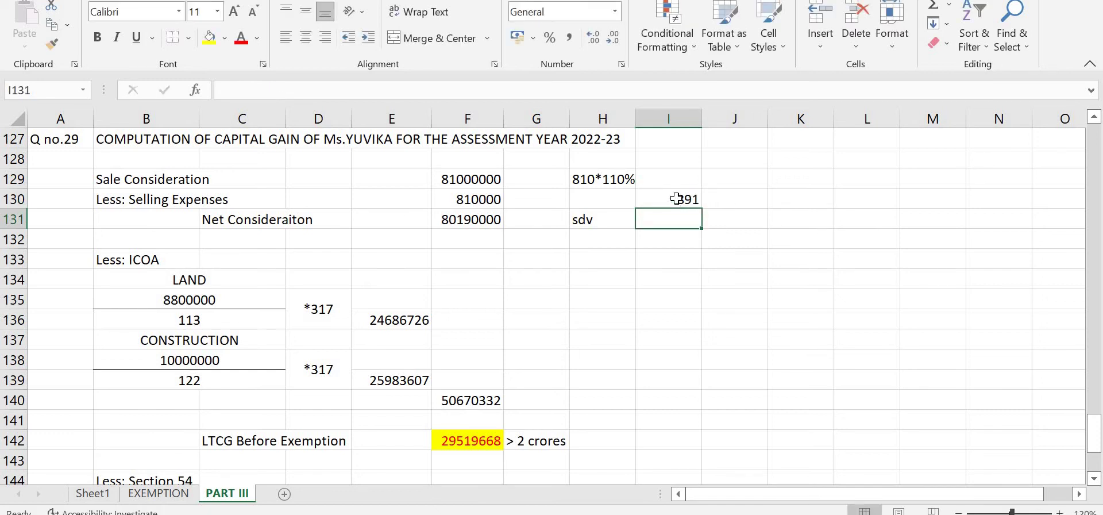
click(677, 198)
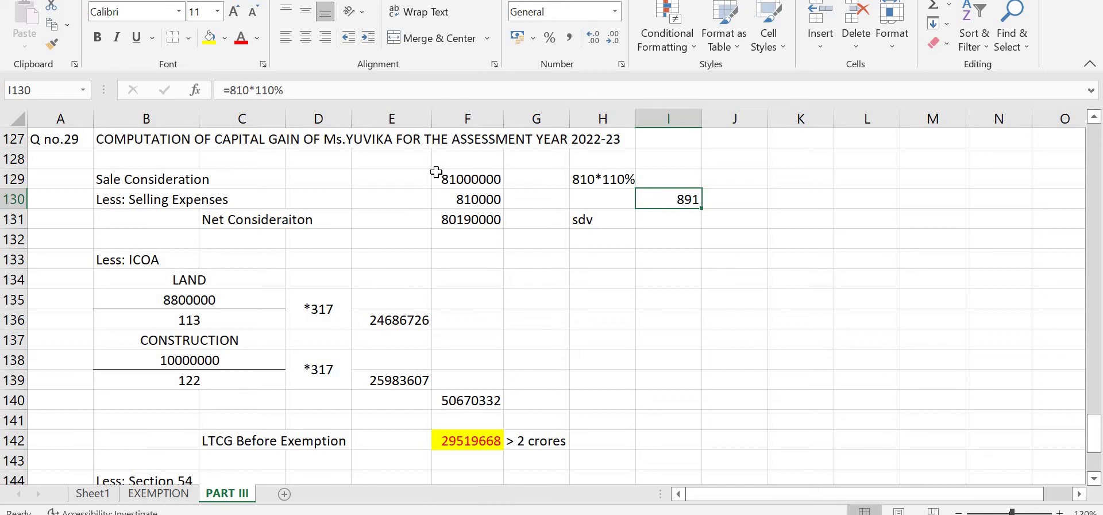
Check Q no.29's net consideration and the land and construction ICOA workings, consulting problem 29 in the PDF
click(467, 181)
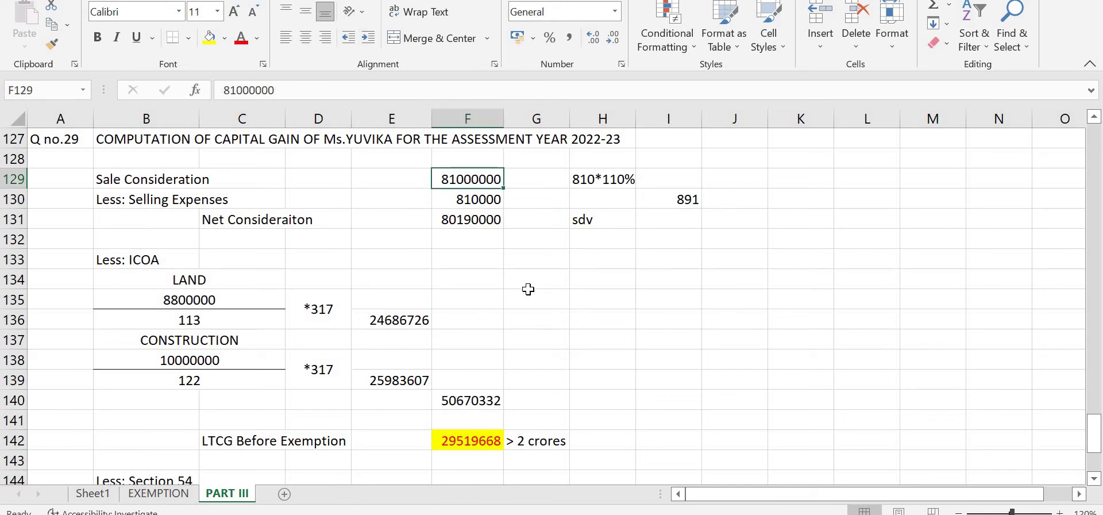
click(472, 206)
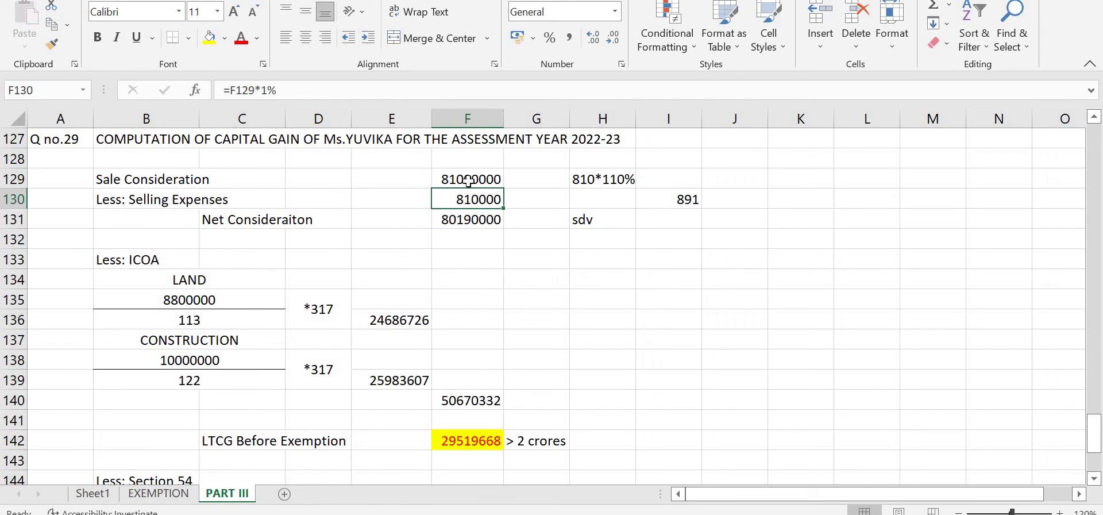
click(479, 222)
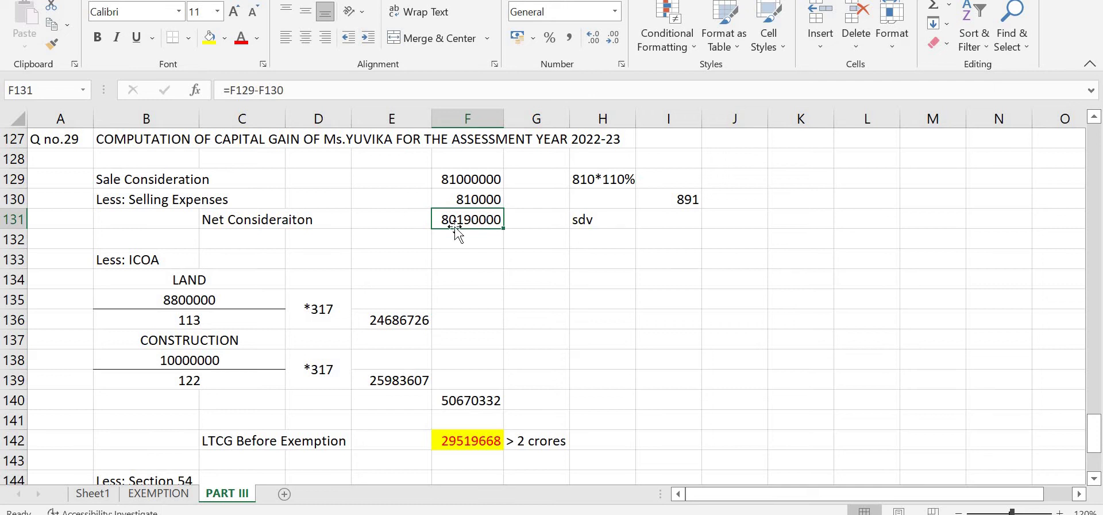
click(168, 298)
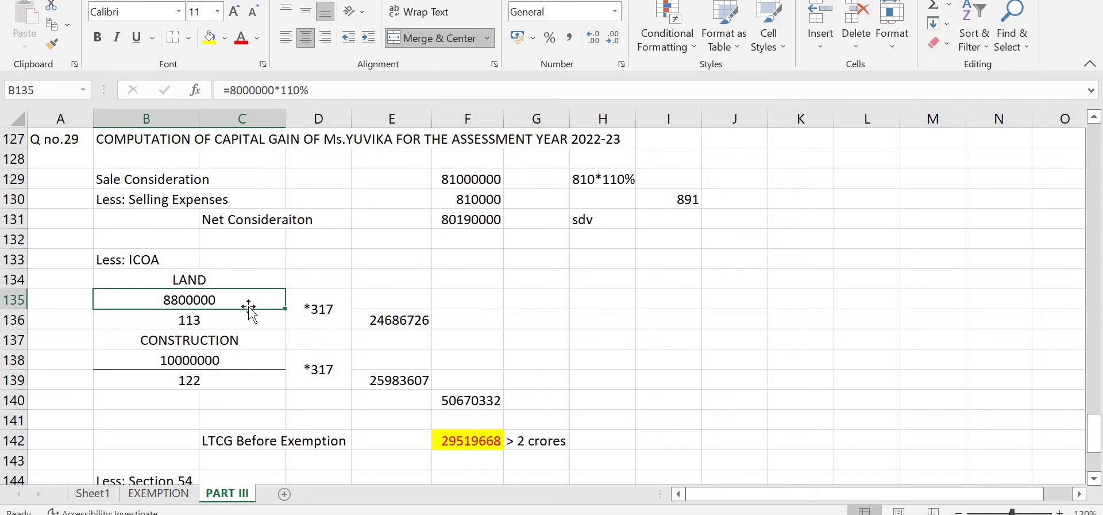
click(380, 325)
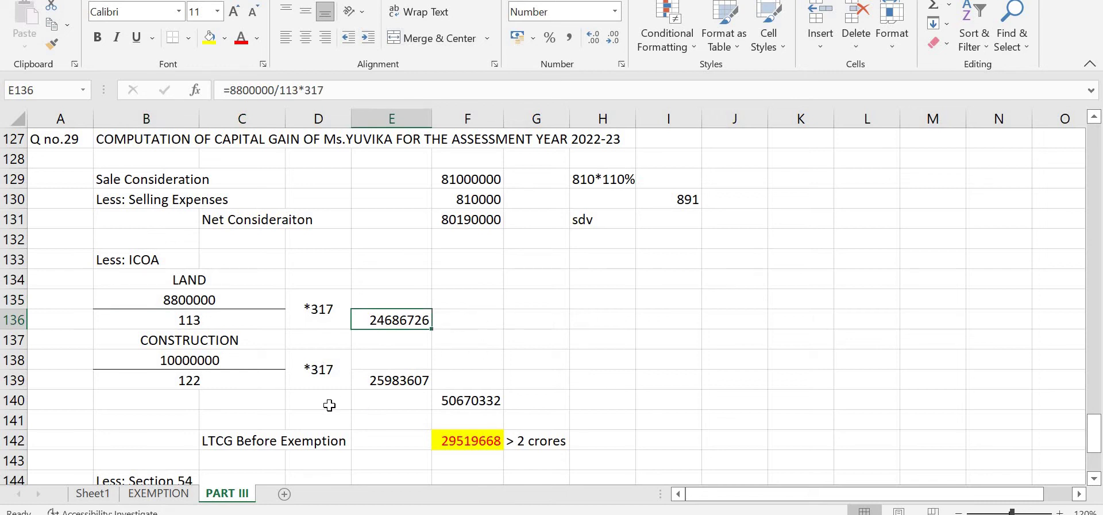
click(185, 359)
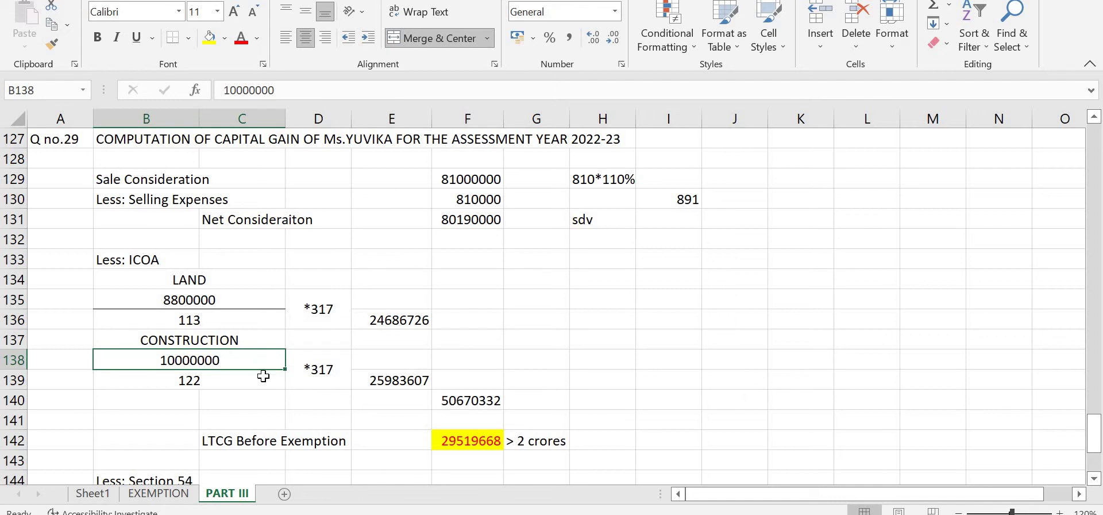
key(alt+Tab)
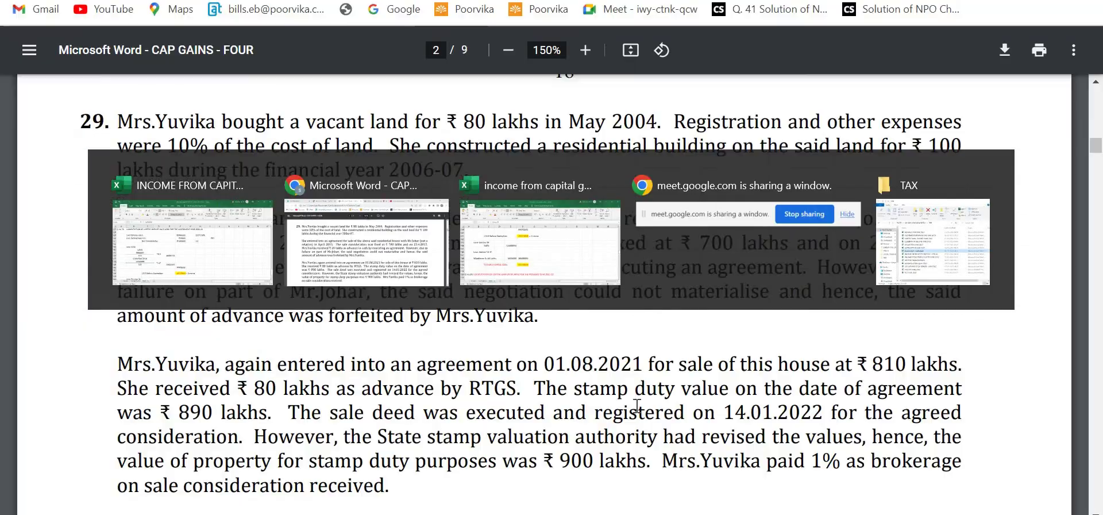
key(alt+Tab)
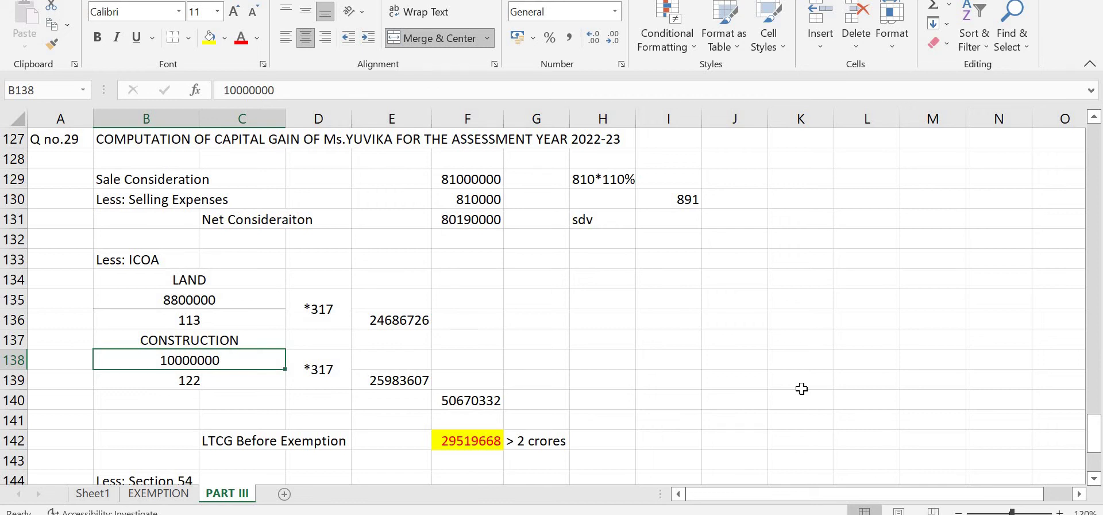
Colour the Section 54 and Section 54 EC labels of Q no.29 in red font
scroll(802, 388, down, 2)
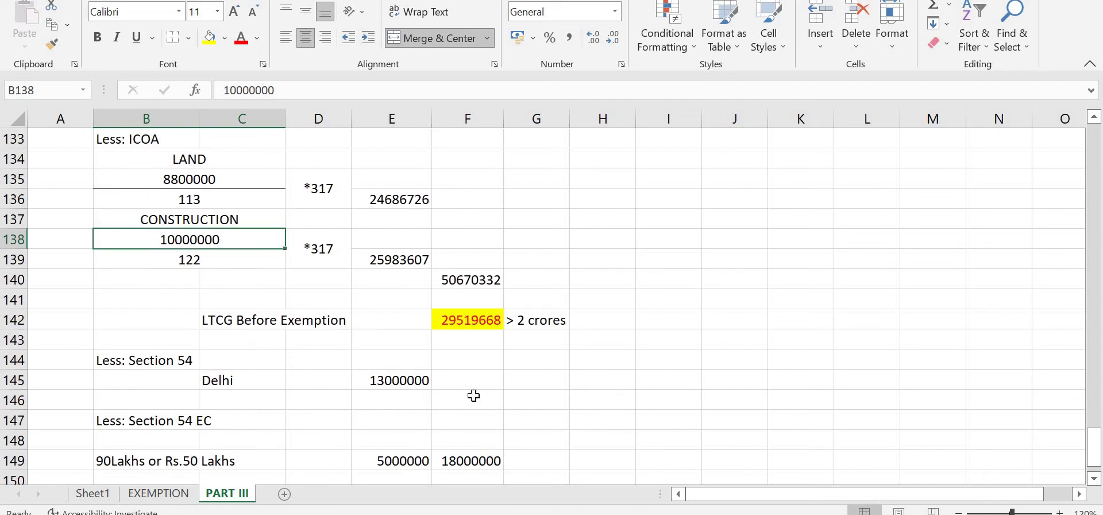
click(395, 382)
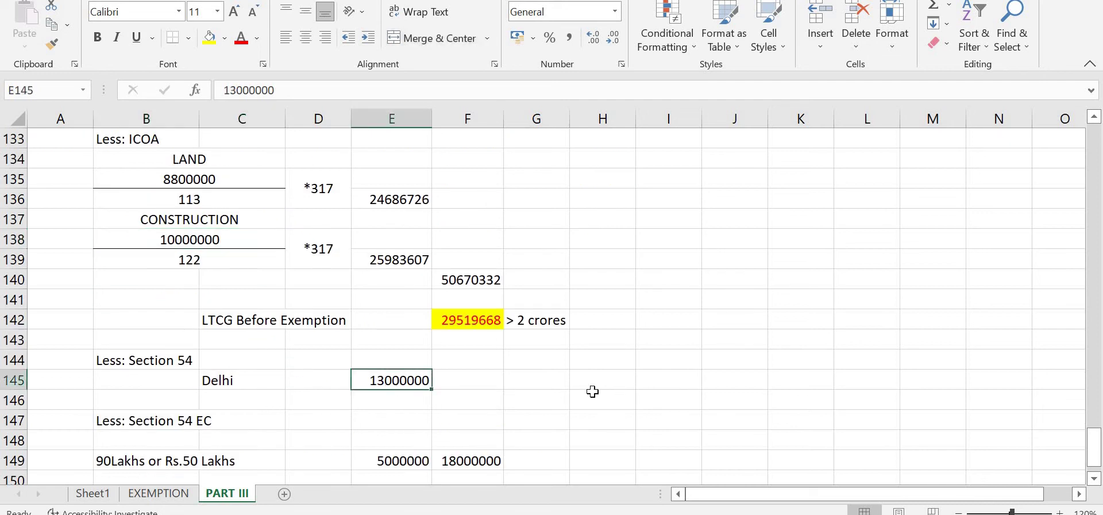
click(150, 358)
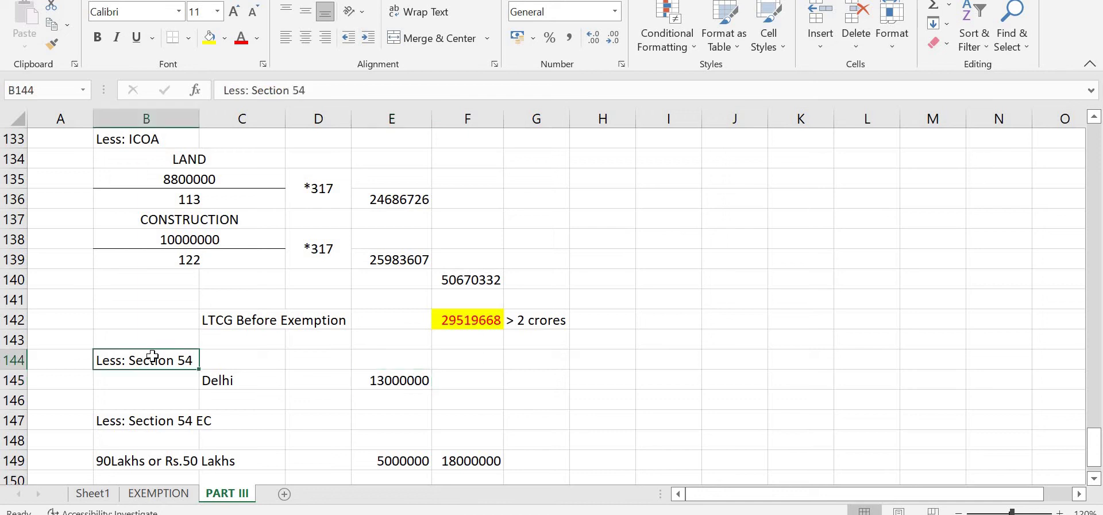
click(240, 38)
click(122, 424)
click(241, 38)
Review the 90Lakhs or Rs.50 Lakhs line and colour the total exemption in F149 red
scroll(585, 348, down, 1)
click(121, 402)
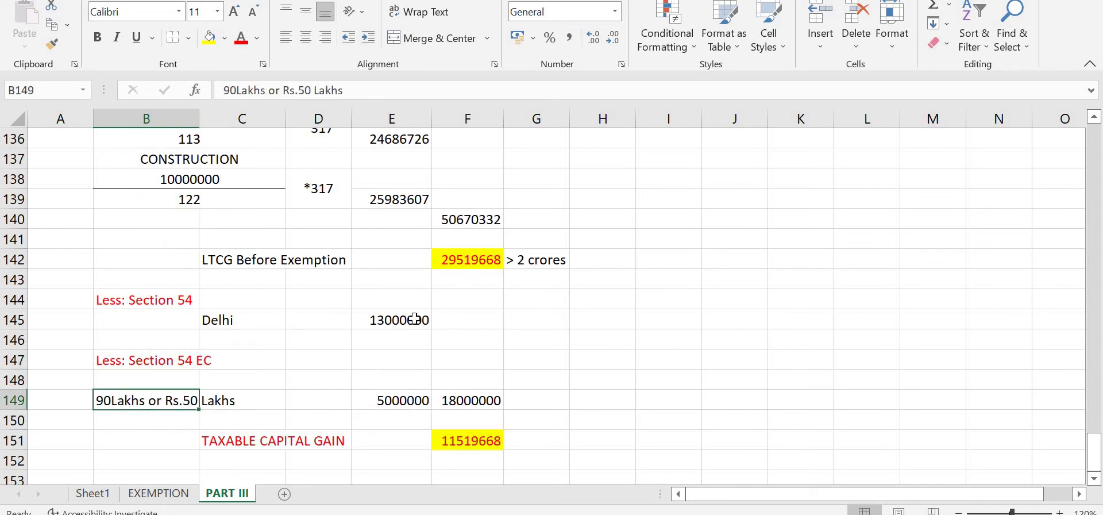
click(476, 409)
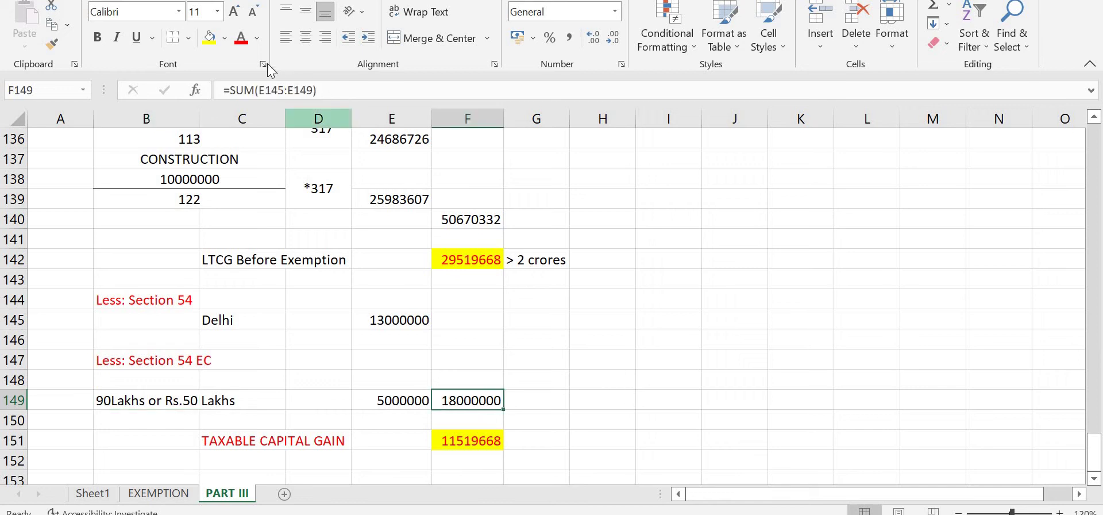
click(245, 45)
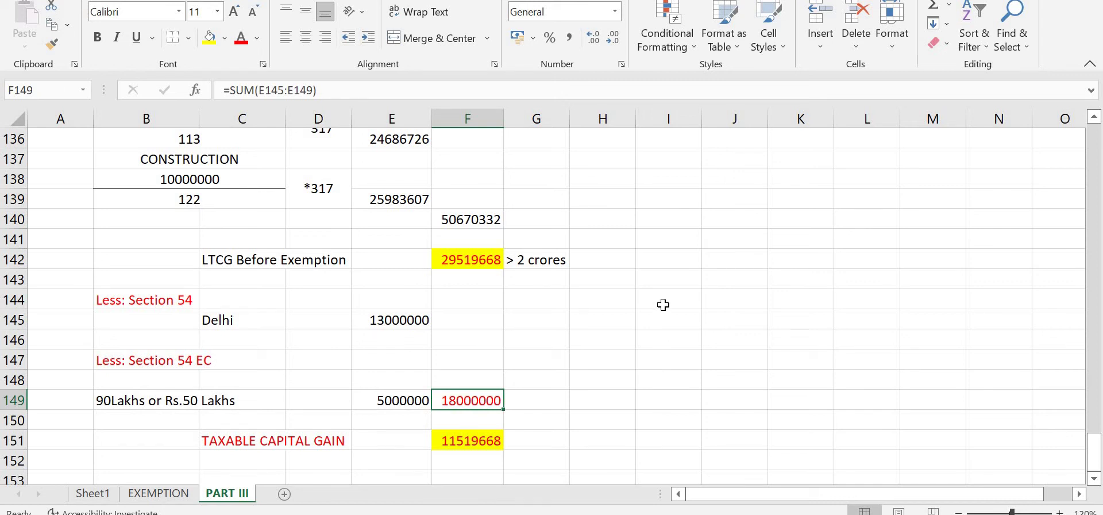
scroll(665, 303, down, 1)
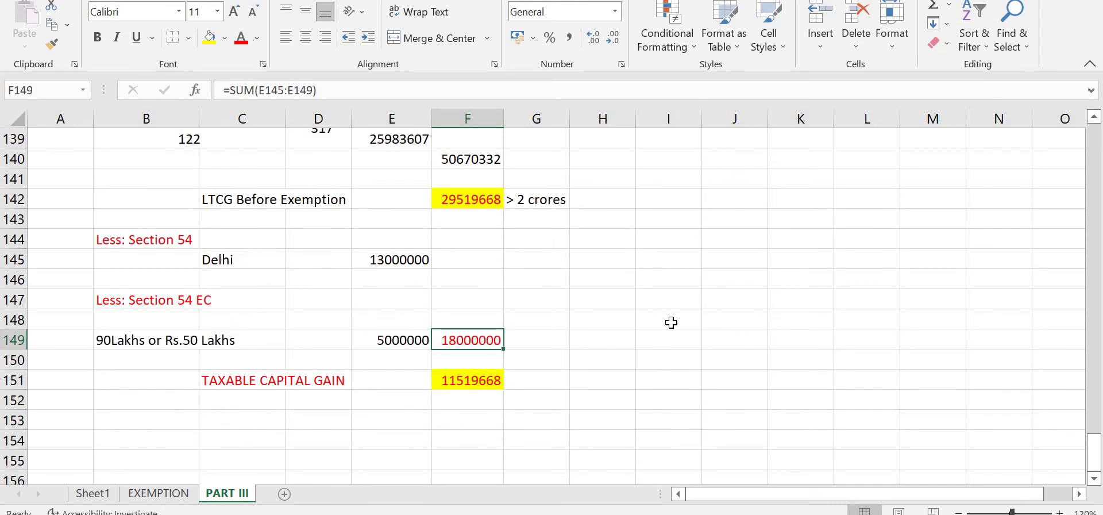
Consult problem 30 in the PDF and, back in Excel, enter 300000 in G156 as the fair market value on the date of transfer
key(alt+Tab)
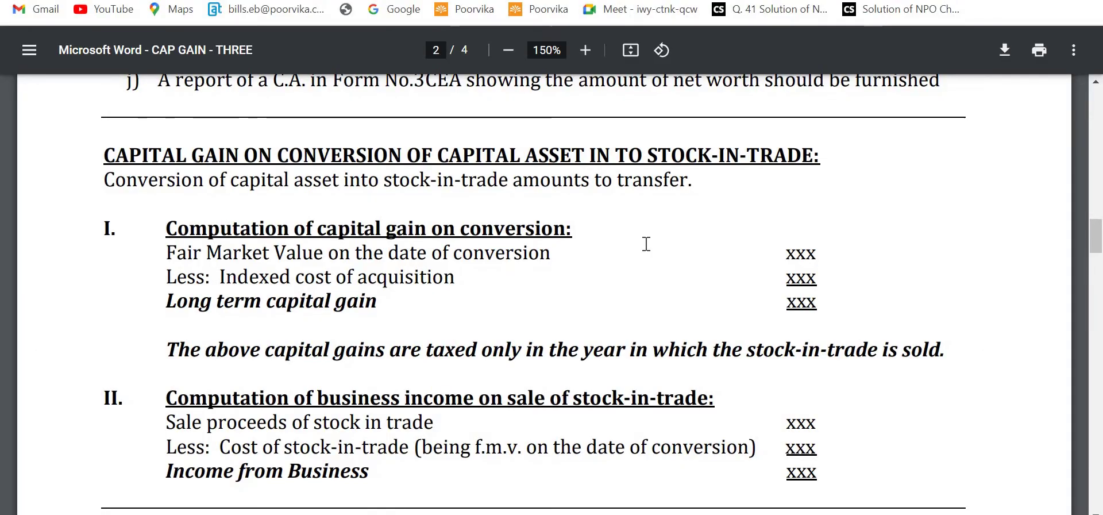
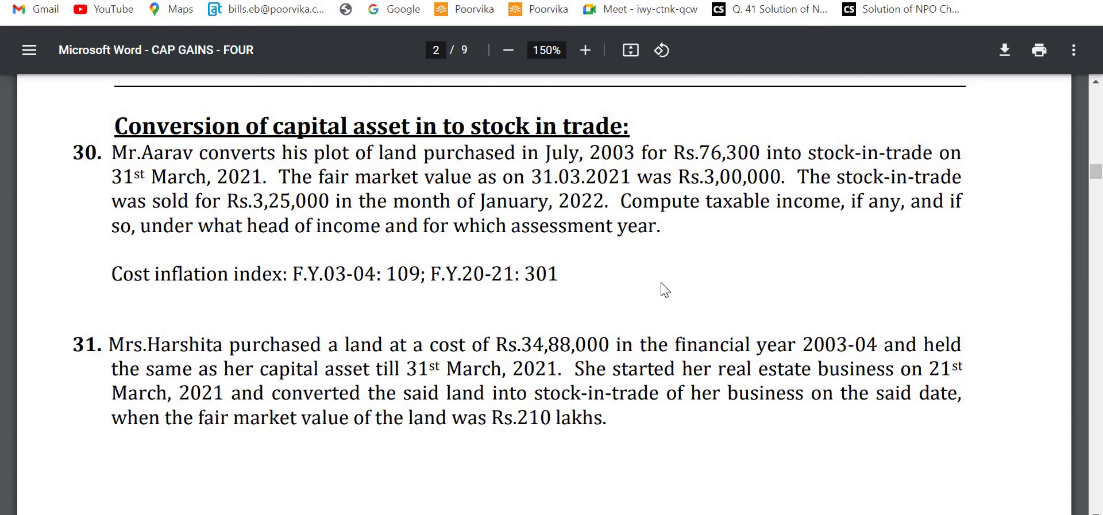
key(alt+Tab)
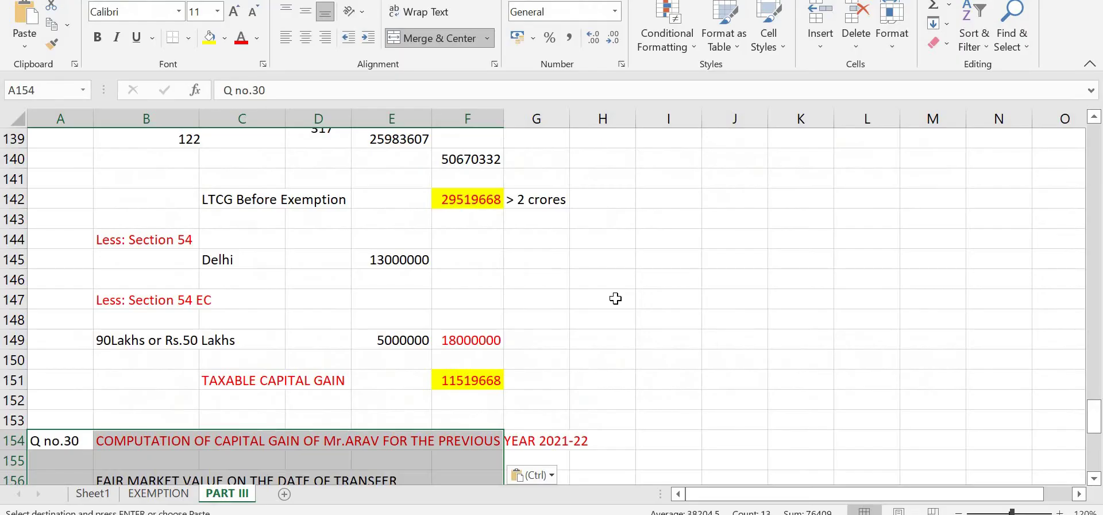
scroll(615, 298, down, 3)
scroll(615, 298, down, 1)
click(113, 231)
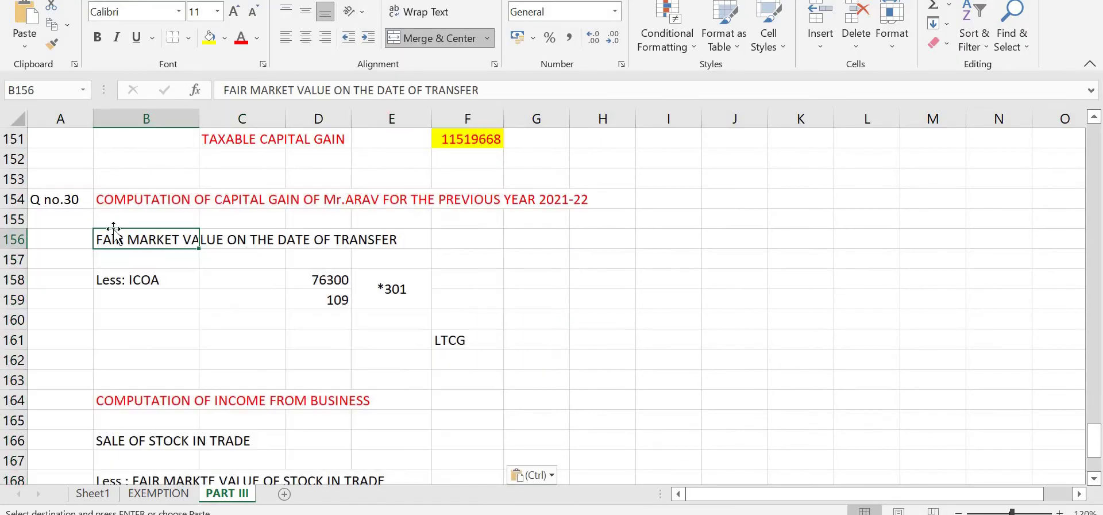
click(517, 240)
text(300000)
key(Return)
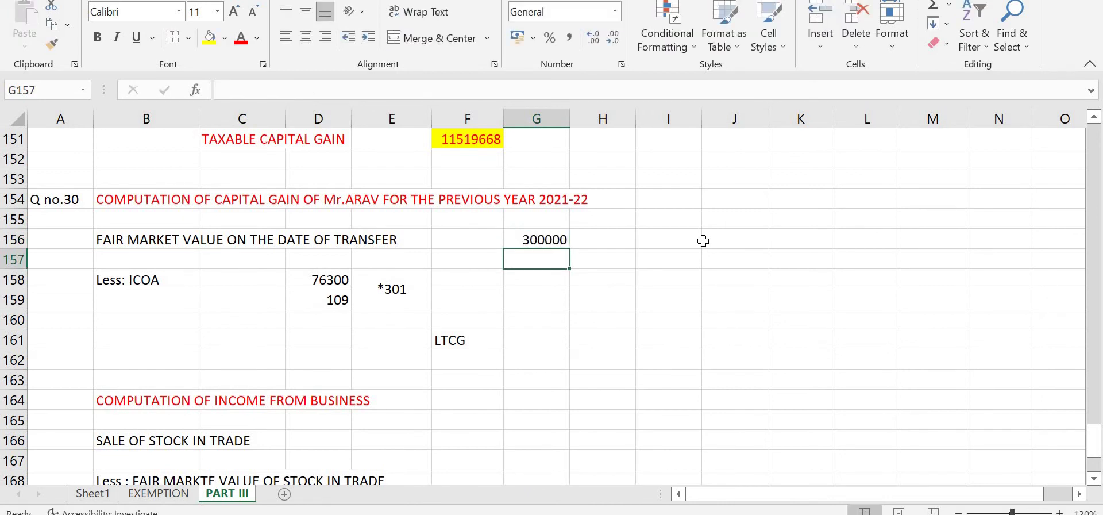
Calculate Q no.30's indexed cost of acquisition in G158 with =76300/109*301
click(511, 284)
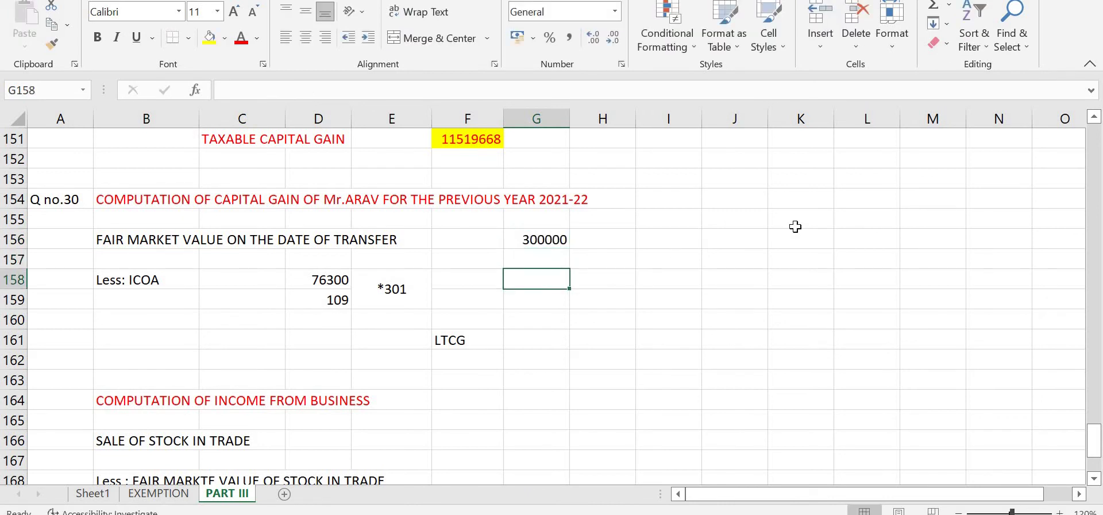
text(=76)
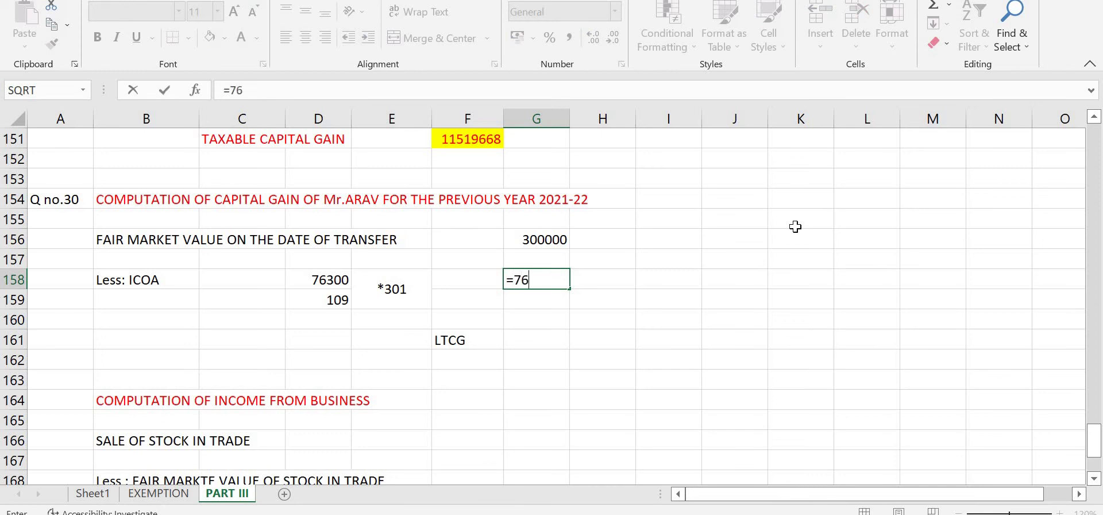
text(300/109)
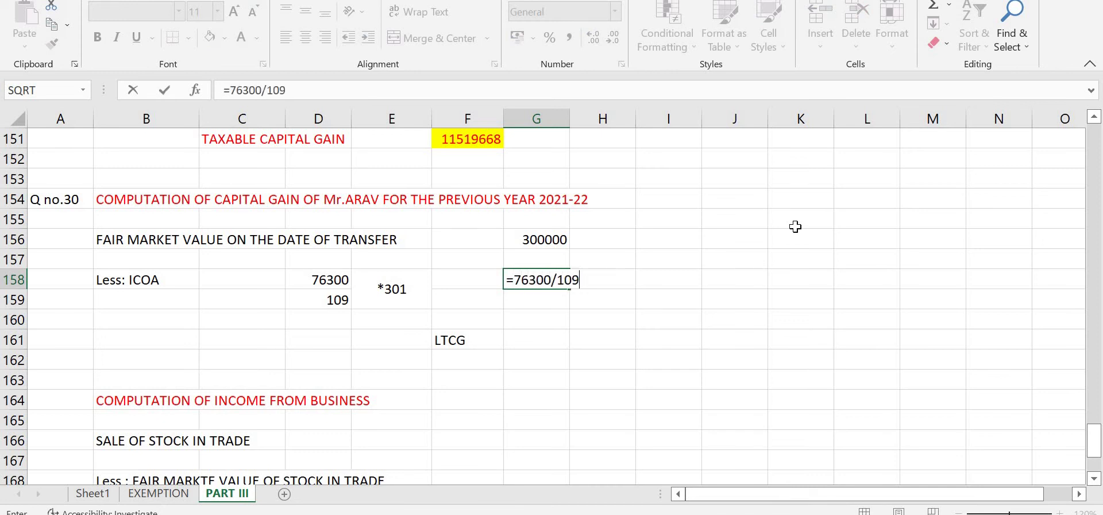
text(*301)
key(Return)
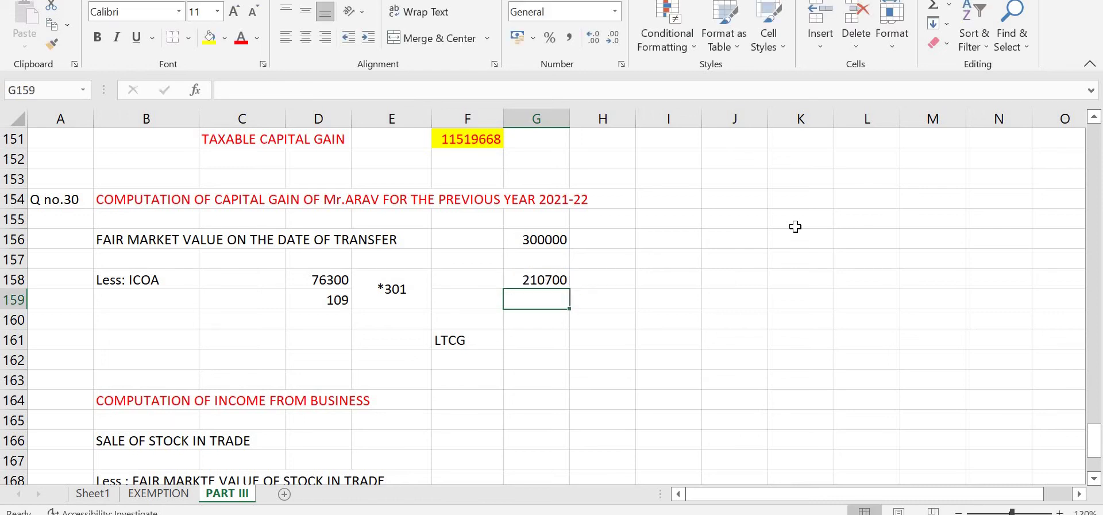
Highlight the *301 index factor in E158 with red font and yellow fill
click(402, 293)
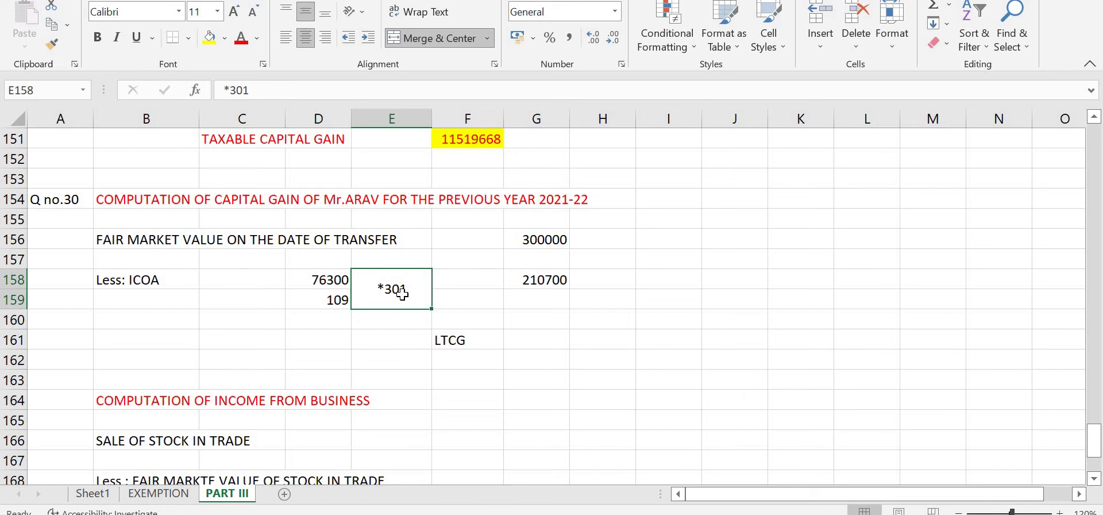
click(379, 338)
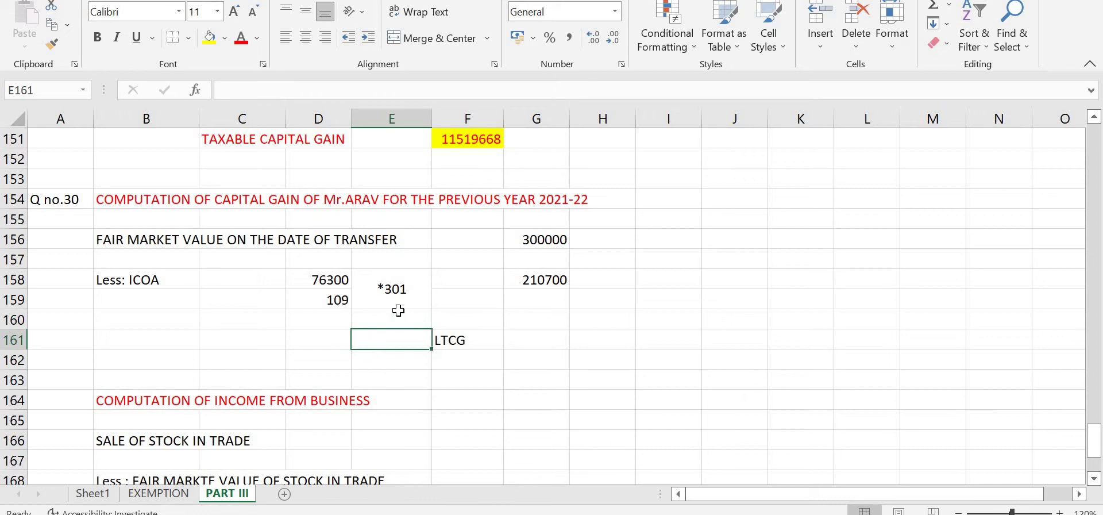
click(390, 294)
click(241, 39)
click(209, 37)
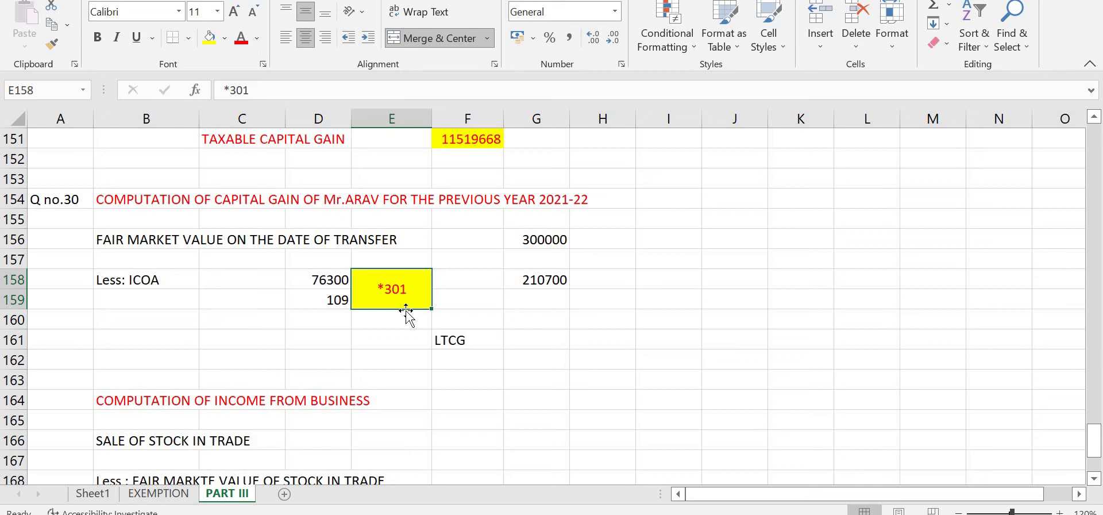
Calculate Q no.30's LTCG in G161 with =G156-G158
click(540, 342)
text(=)
key(Up)
key(Up)
key(Up)
key(Up)
key(Up)
text(-)
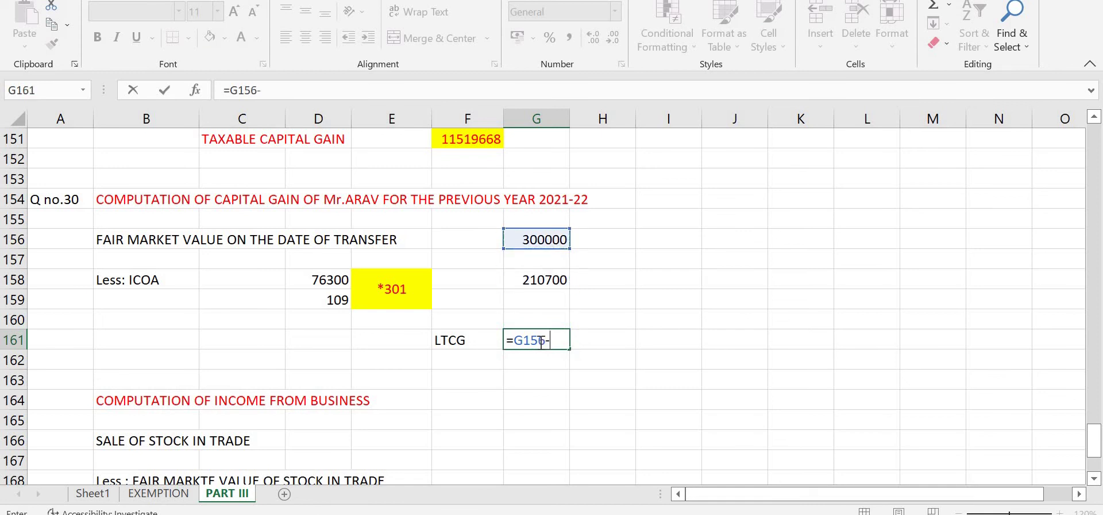
key(Up)
key(Up)
key(Return)
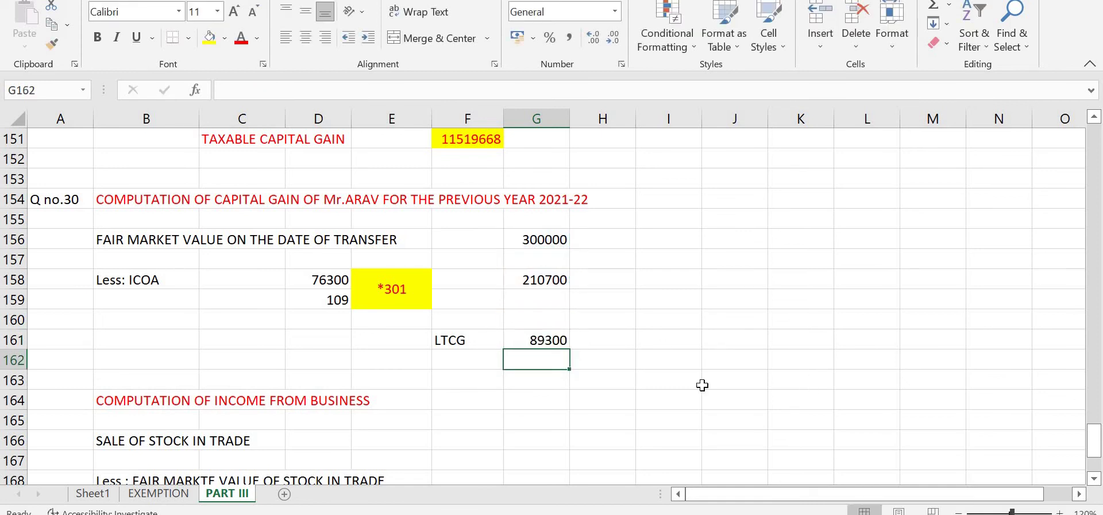
Highlight the LTCG amount in G161 with red font and yellow fill
click(533, 339)
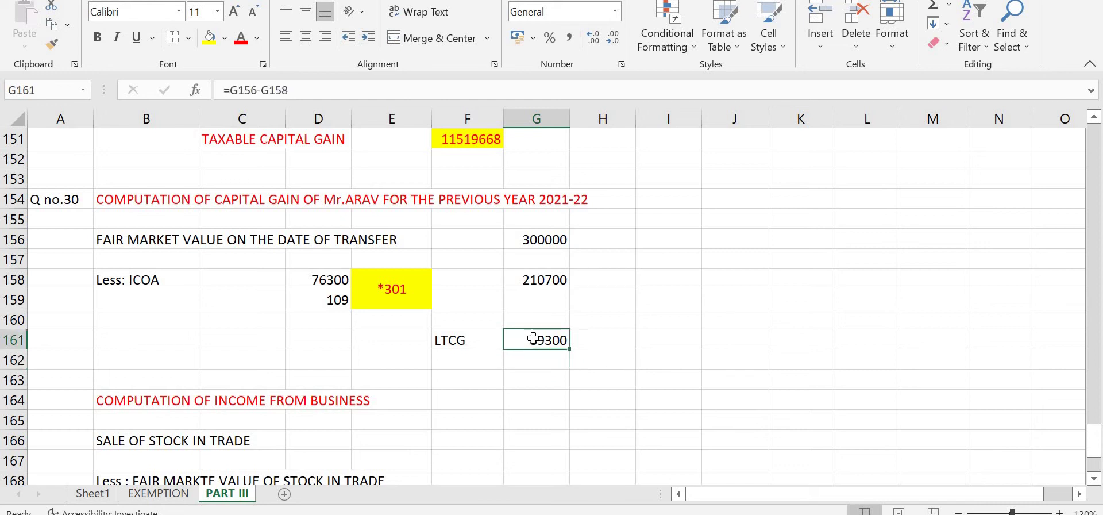
click(241, 39)
click(209, 38)
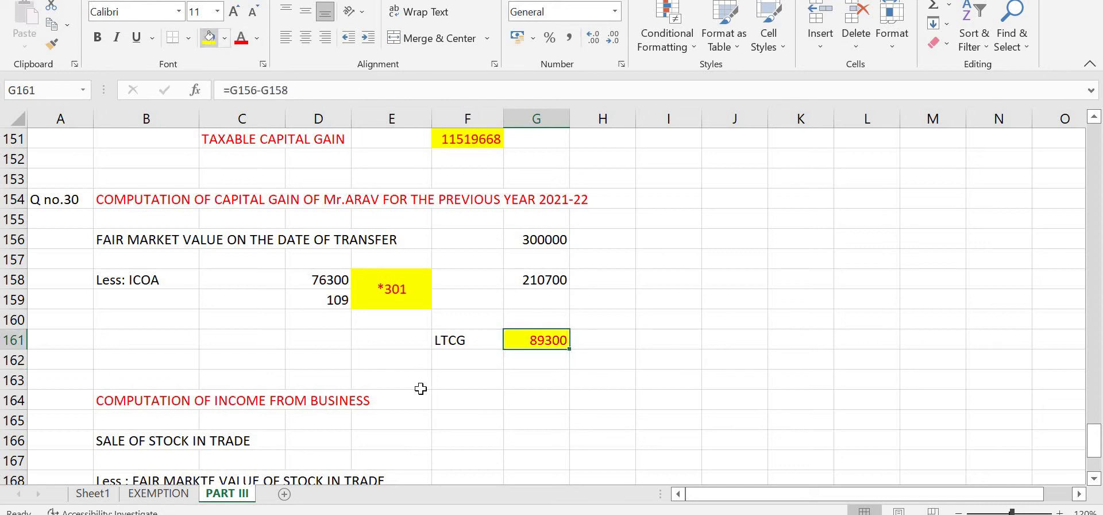
Enter 325000 in G166 for the sale of stock in trade and 300000 in G168 for its fair market value
scroll(449, 386, down, 1)
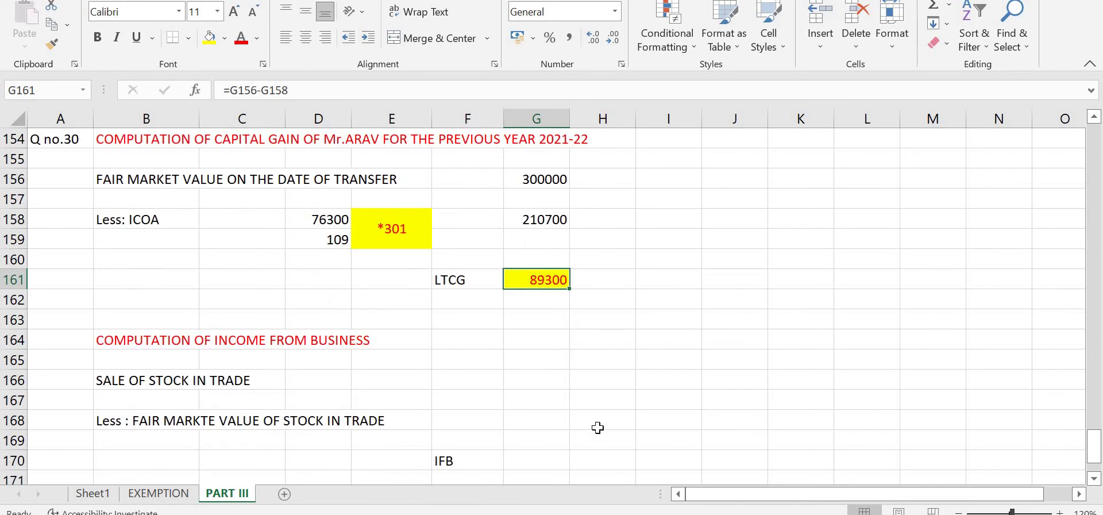
click(538, 381)
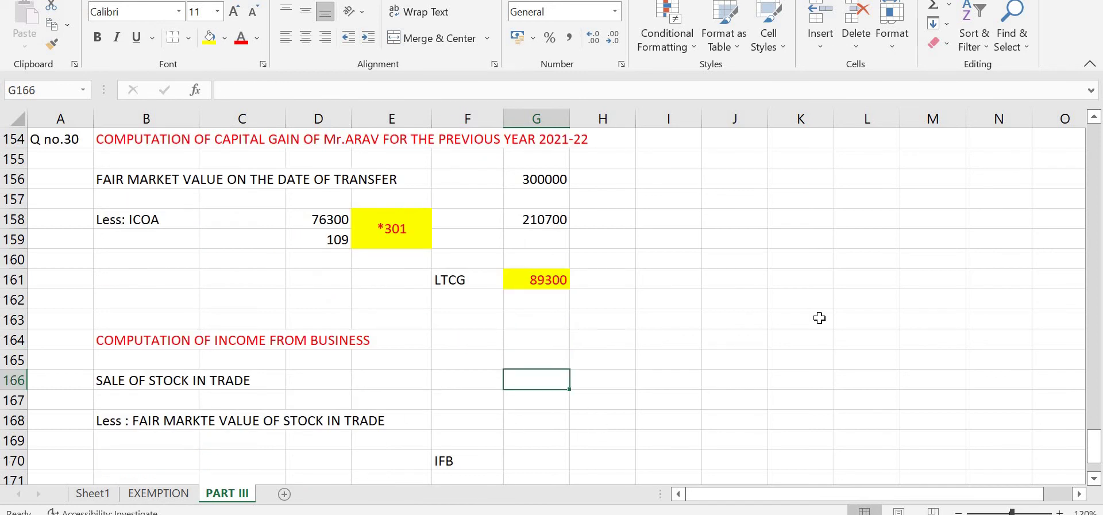
text(325000)
key(Return)
key(Down)
text(300000)
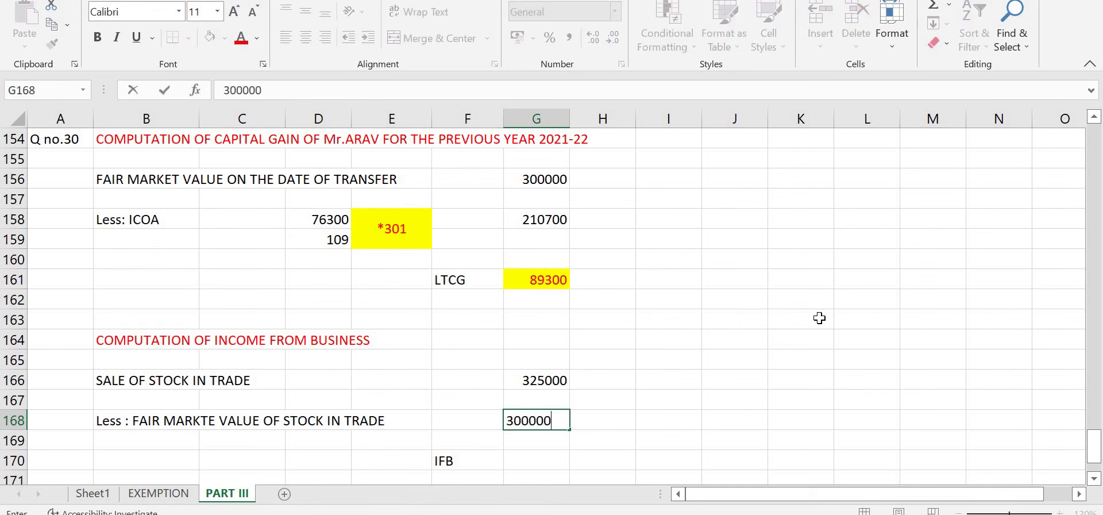
key(Return)
click(555, 180)
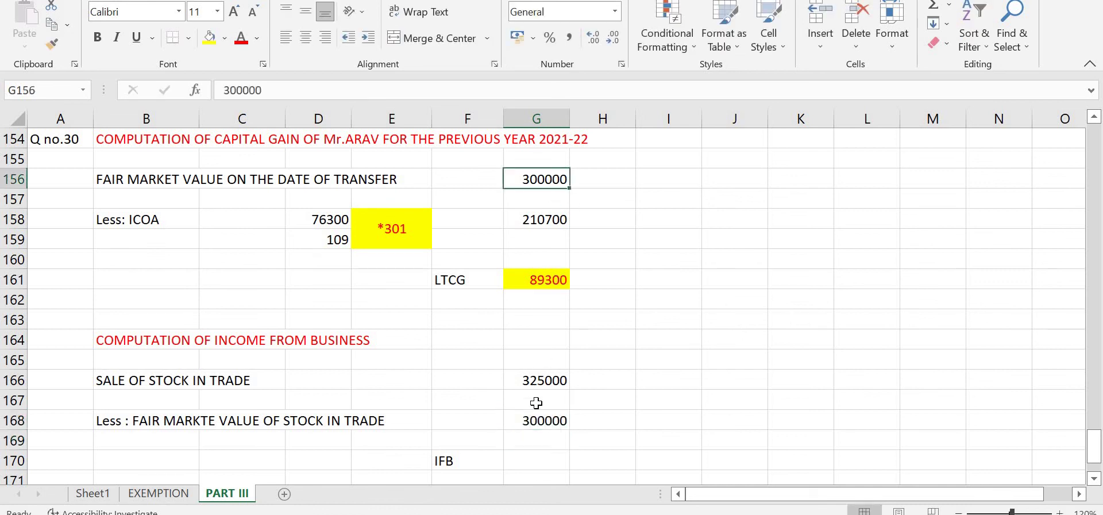
click(536, 423)
Calculate the income from business (IFB) in G170 with =G166-G168
click(531, 462)
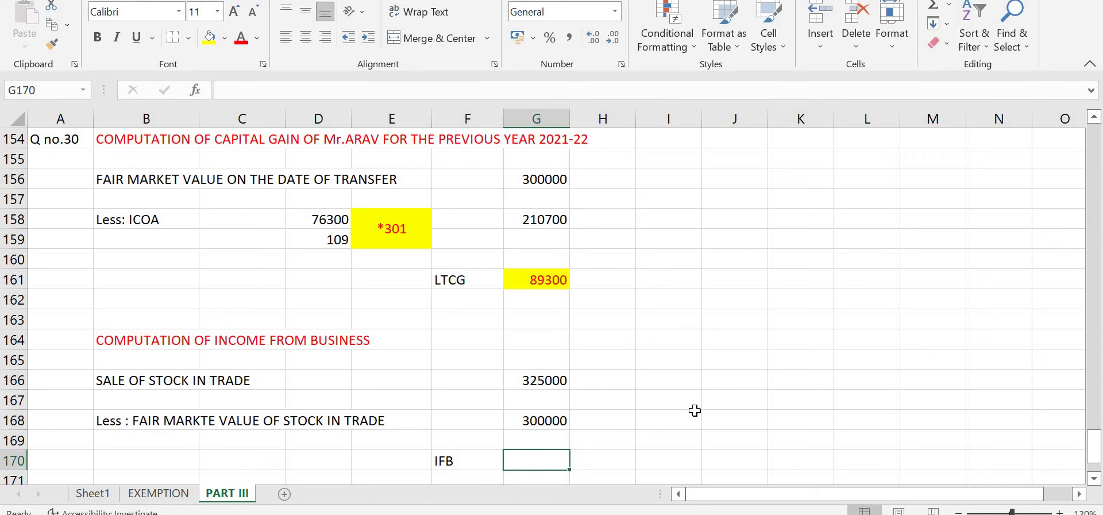
text(=)
key(Up)
key(Up)
key(Up)
key(Up)
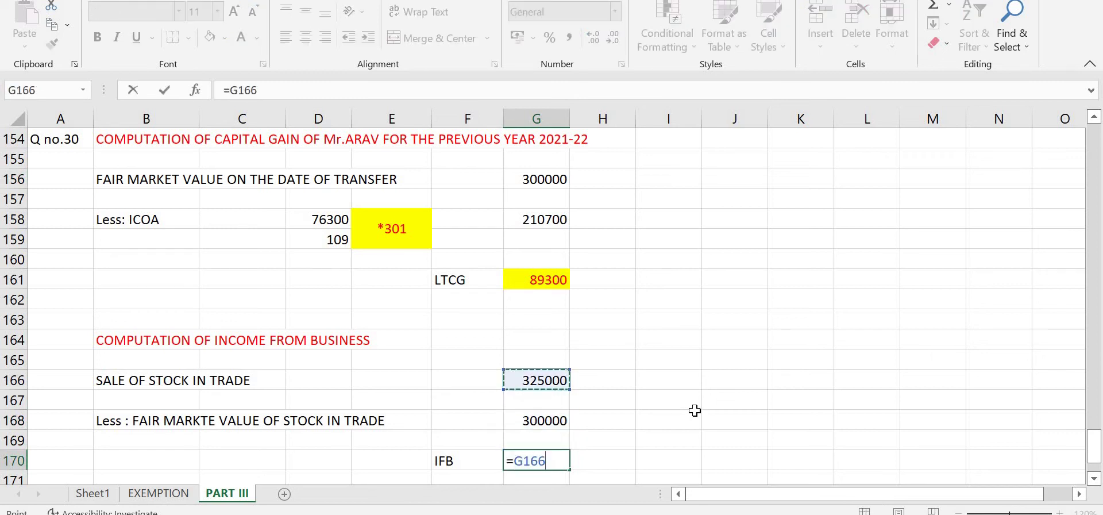
text(-)
key(Up)
key(Up)
key(Return)
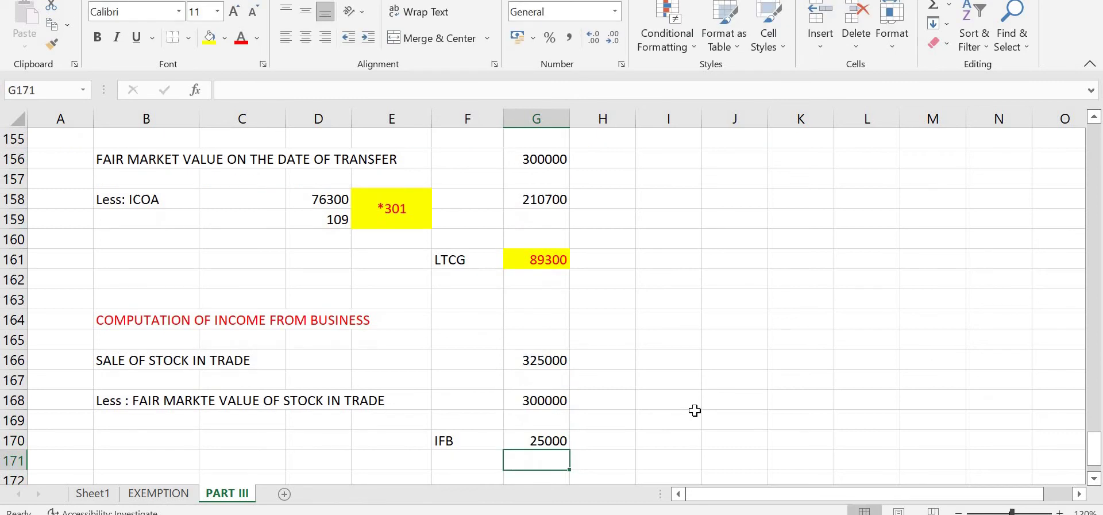
Highlight the IFB amount in G170 with red font and yellow fill
click(536, 441)
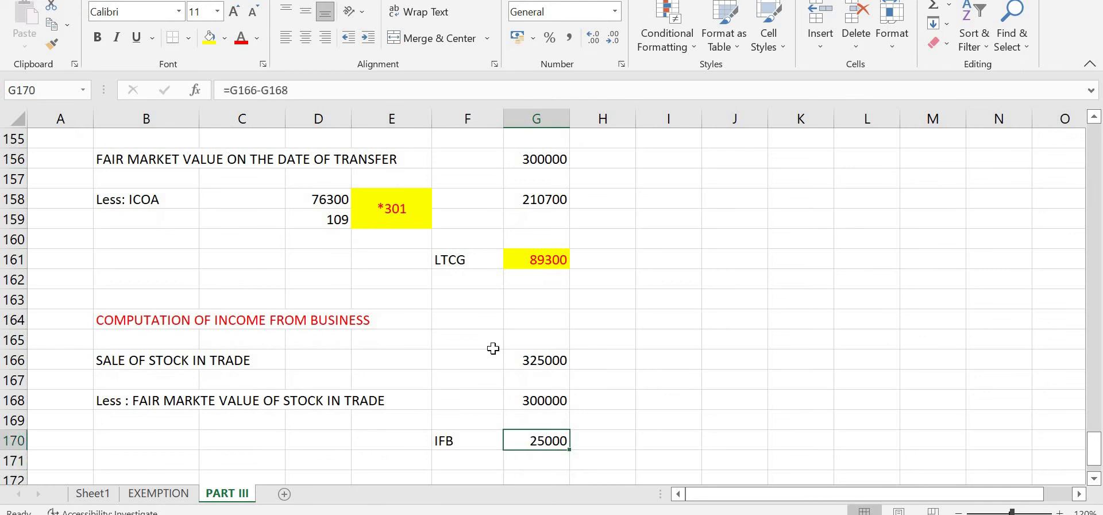
click(240, 39)
click(201, 44)
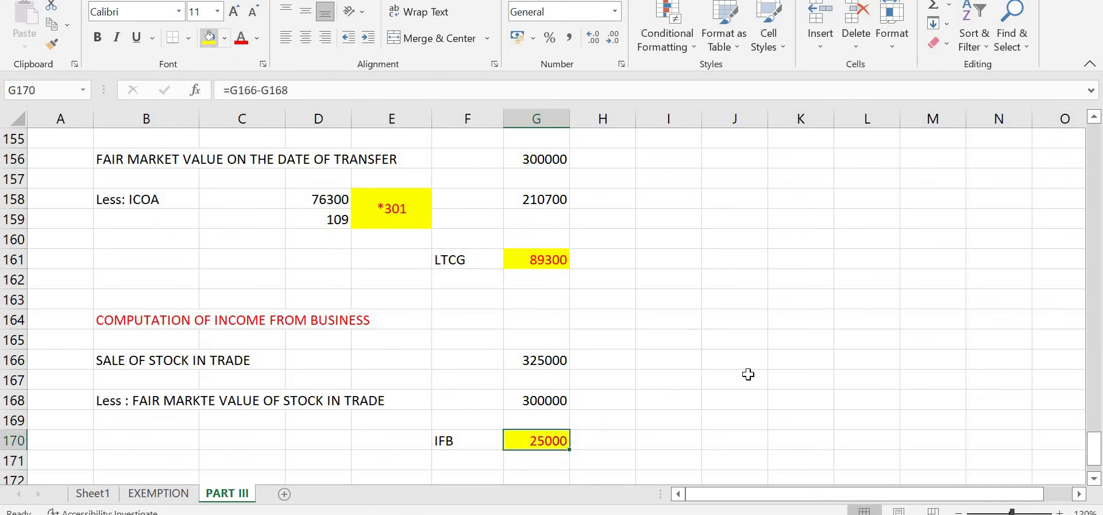
Review the note in B173 on the year of taxability and switch to the capital gains PDF for problem 31
scroll(783, 345, down, 2)
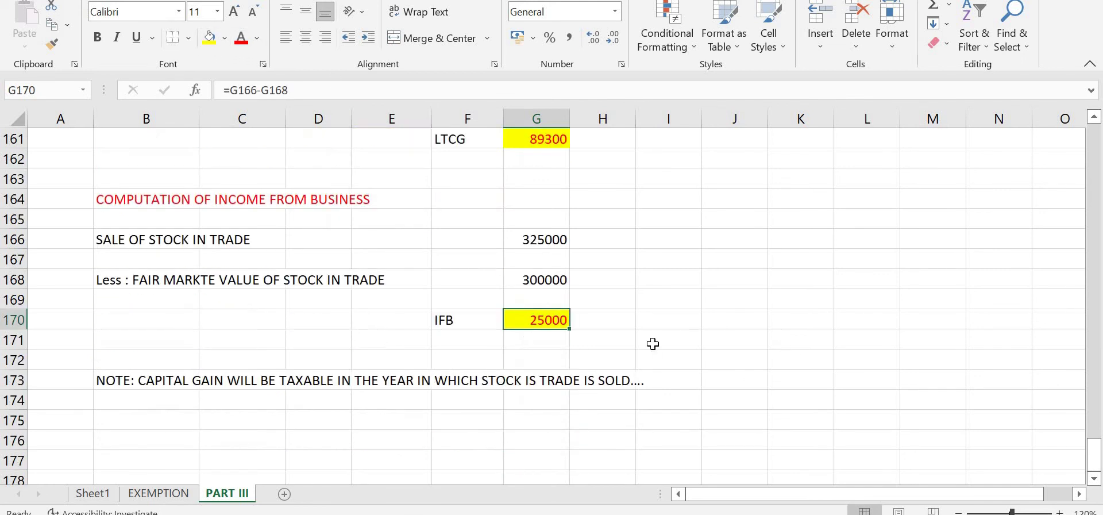
click(117, 382)
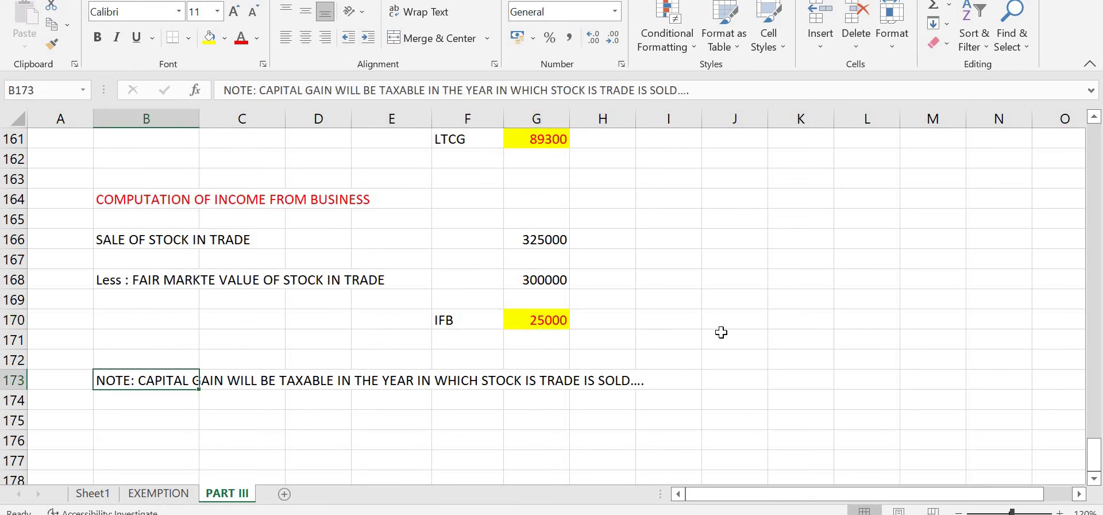
key(alt+Tab)
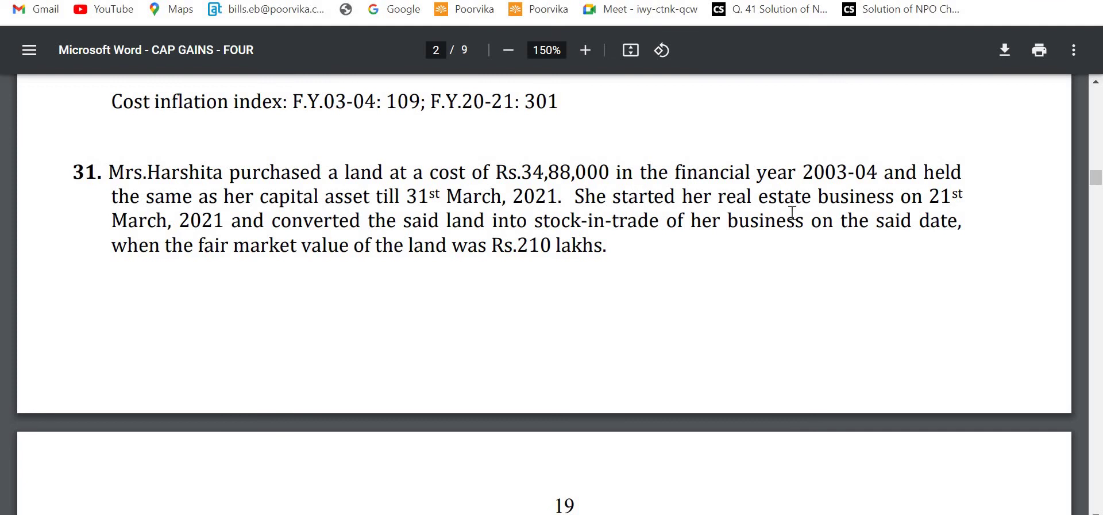
Read the rest of problem 31 in the PDF, then examine the Q No.31 facts and step 1 working in the Excel sheet
scroll(671, 269, down, 6)
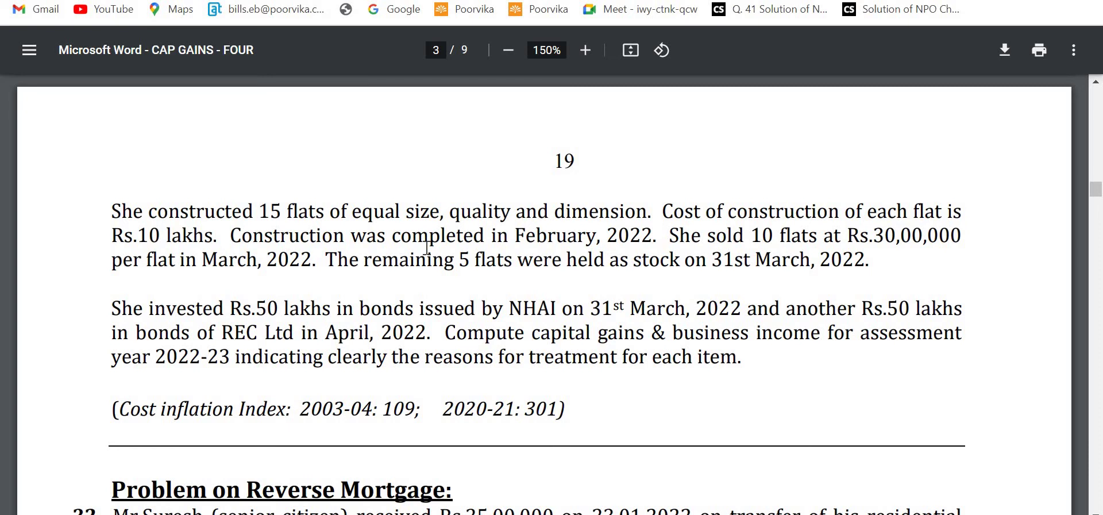
key(alt+Tab)
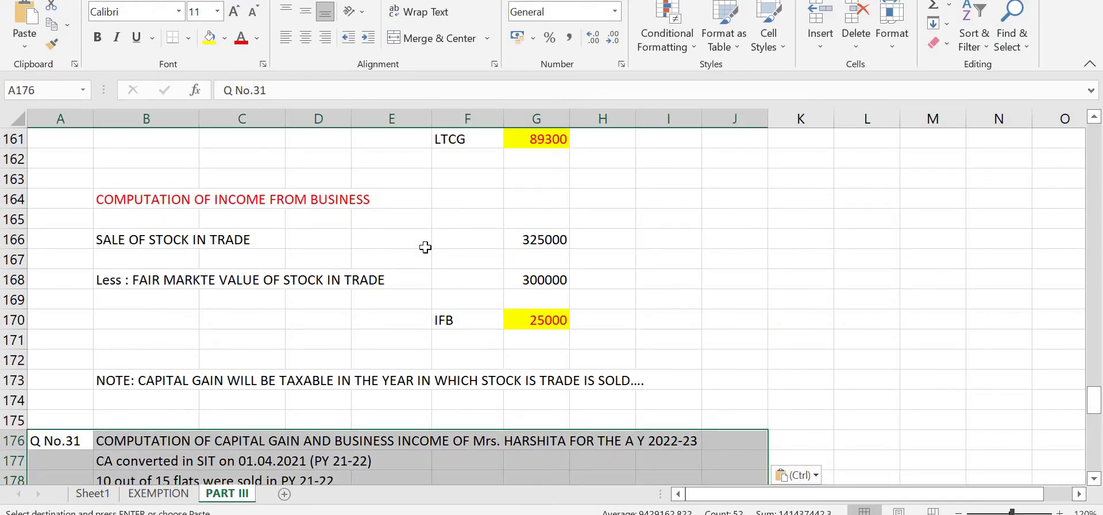
scroll(480, 253, down, 2)
click(422, 338)
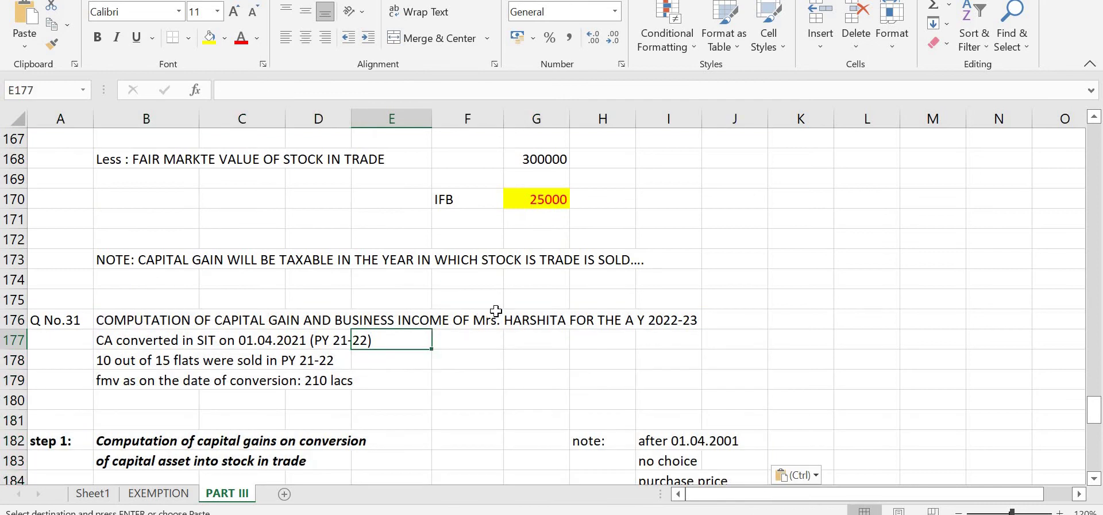
scroll(496, 310, down, 1)
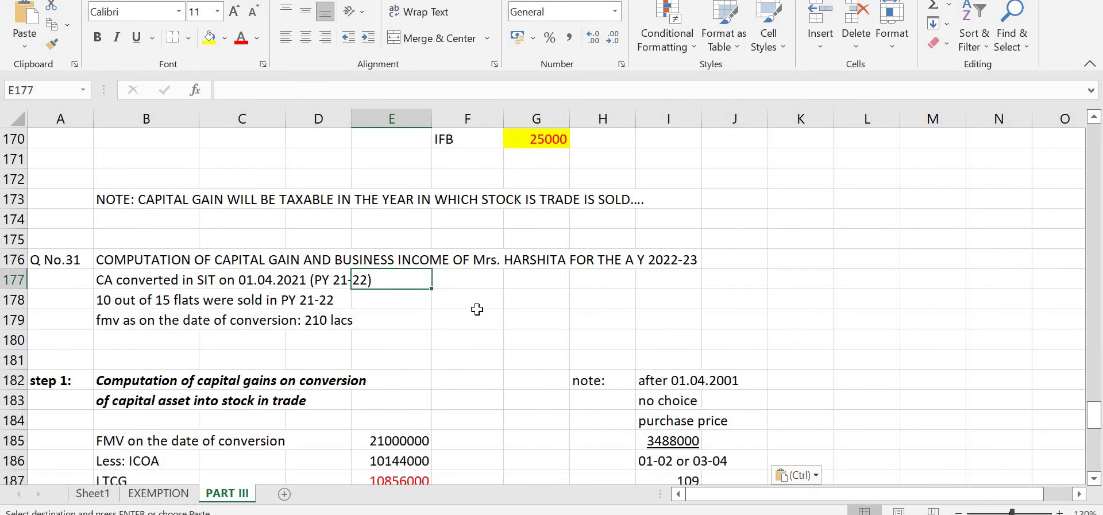
click(117, 286)
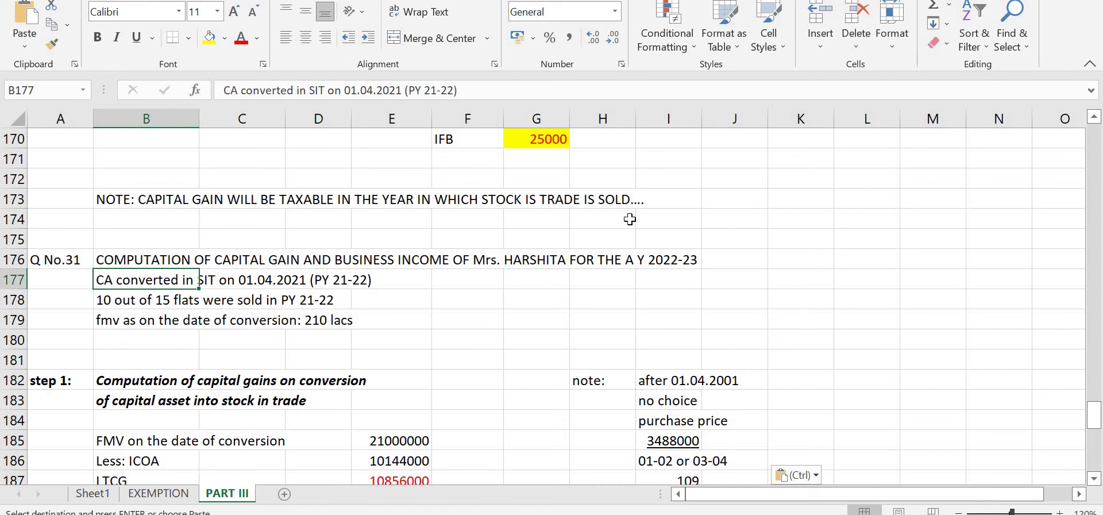
scroll(768, 228, down, 1)
scroll(770, 229, down, 1)
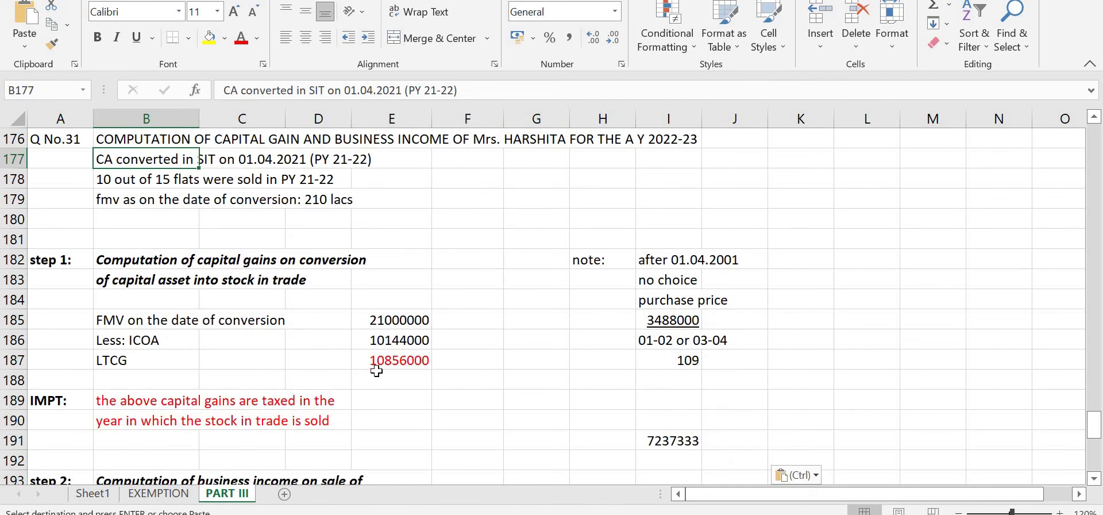
click(375, 326)
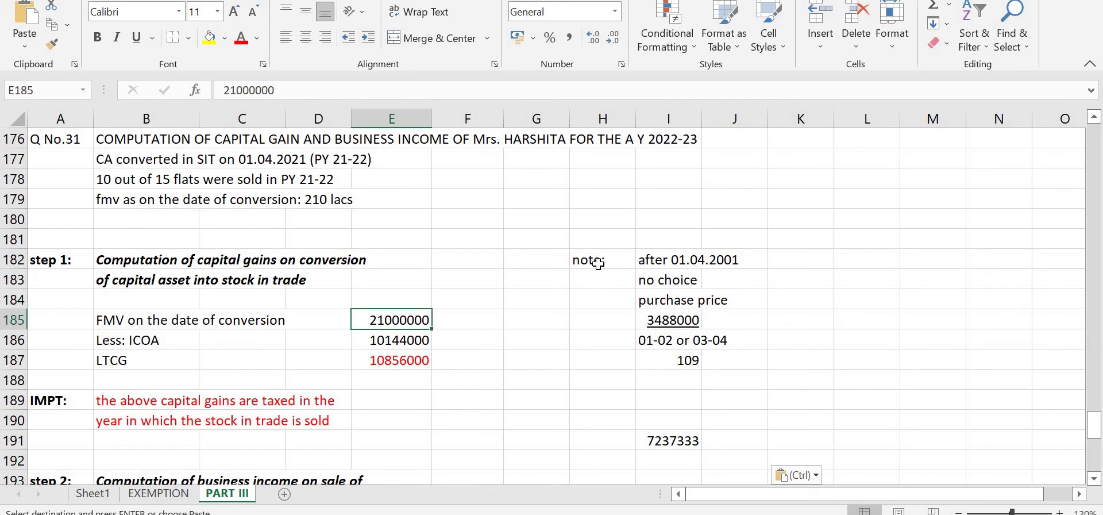
Apply red font to the note beside step 1 in H182:J187
drag(581, 258, 746, 302)
drag(746, 346, 746, 364)
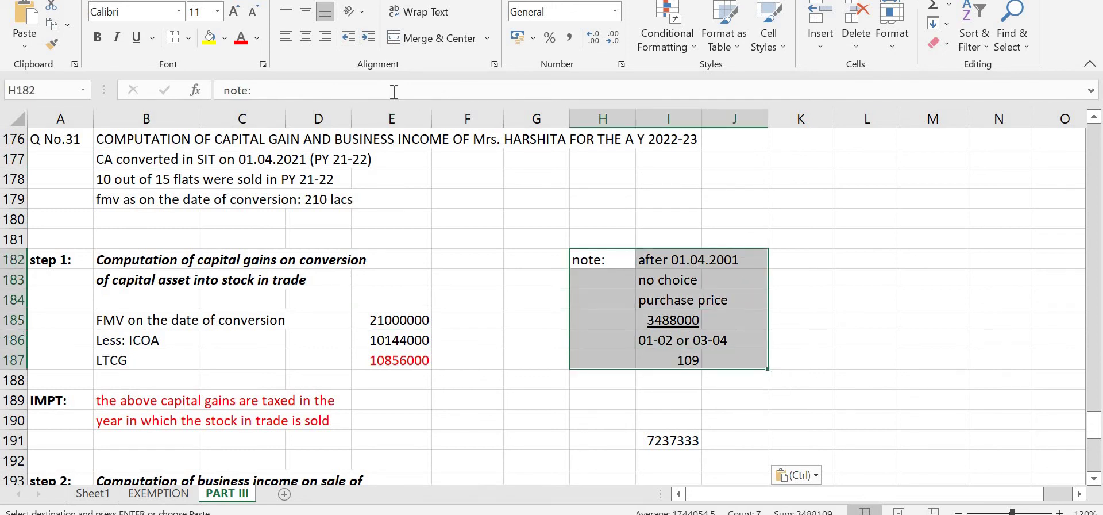
click(242, 38)
click(1002, 255)
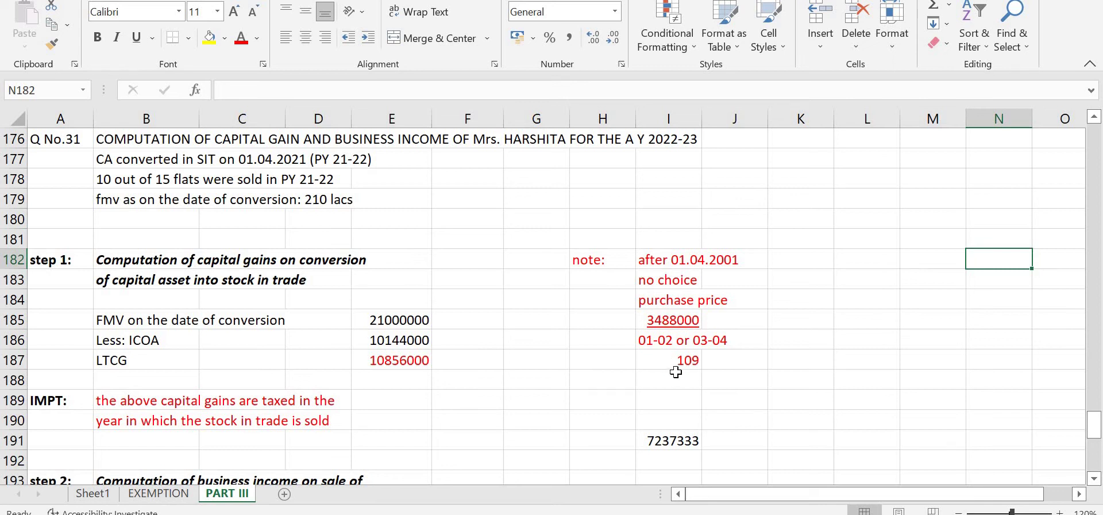
Check the cost inflation indices against problem 31 in the PDF and correct the ICOA formula in E186 to =3488000/109*301
click(723, 323)
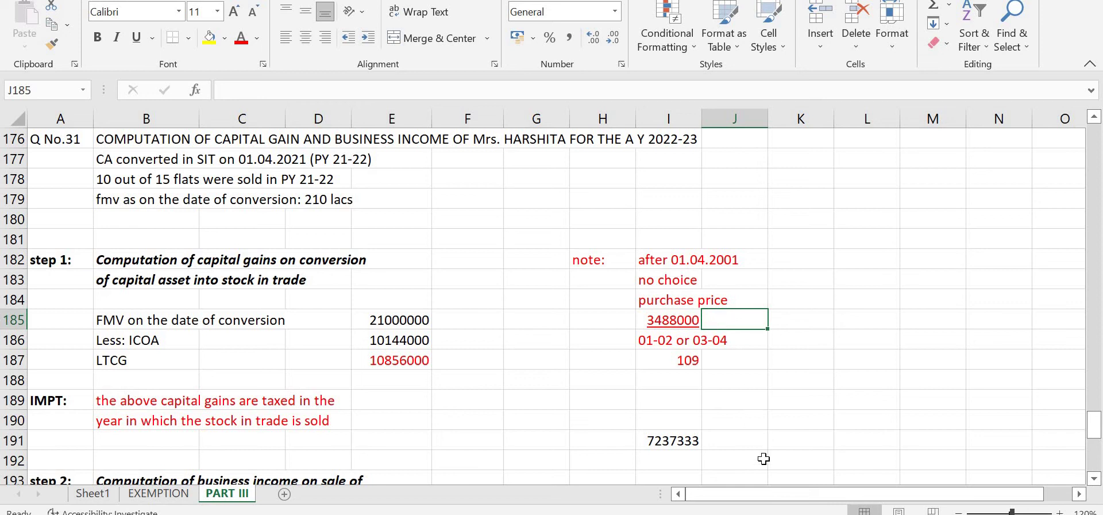
key(alt+Tab)
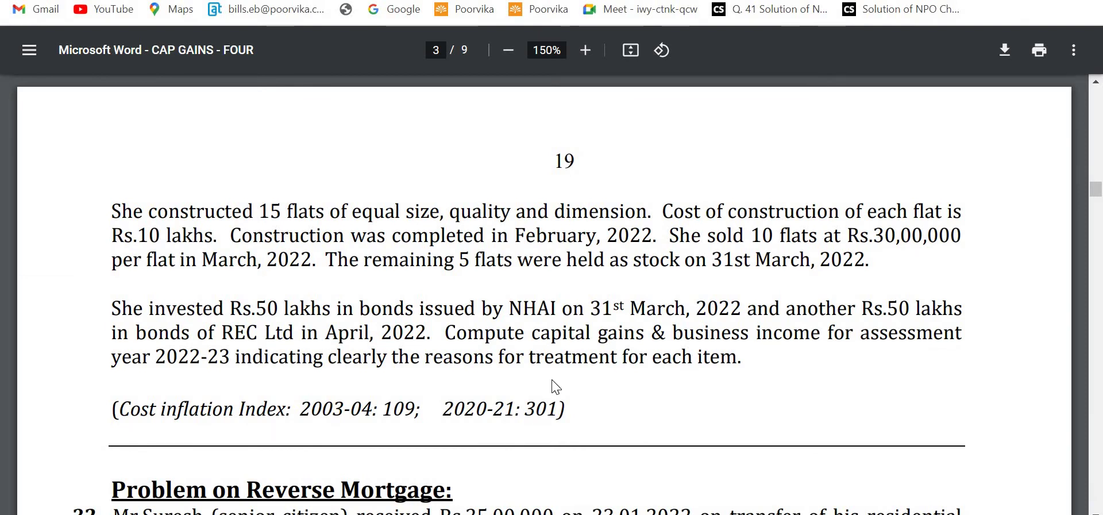
scroll(552, 470, up, 6)
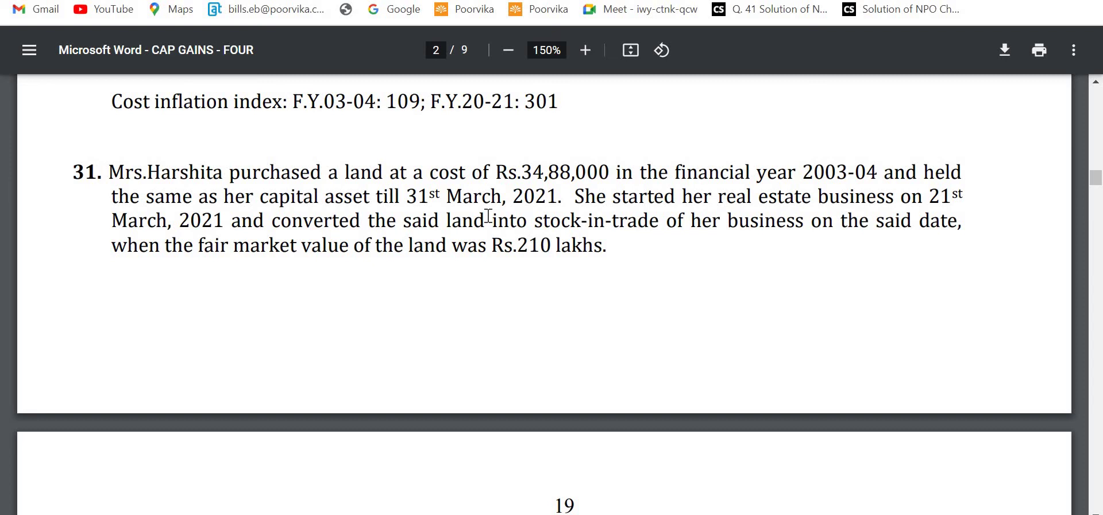
key(alt+Tab)
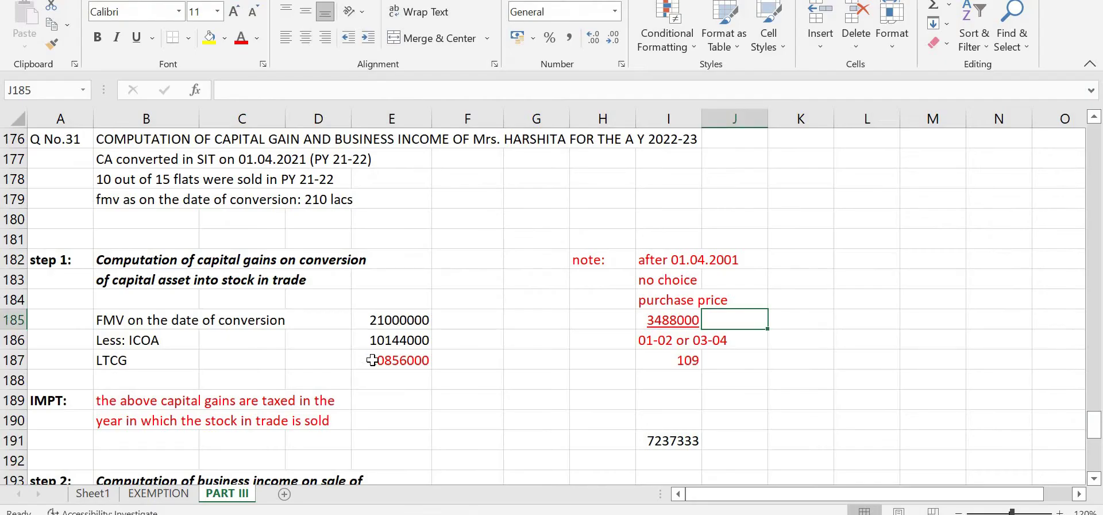
click(374, 341)
drag(229, 90, 332, 86)
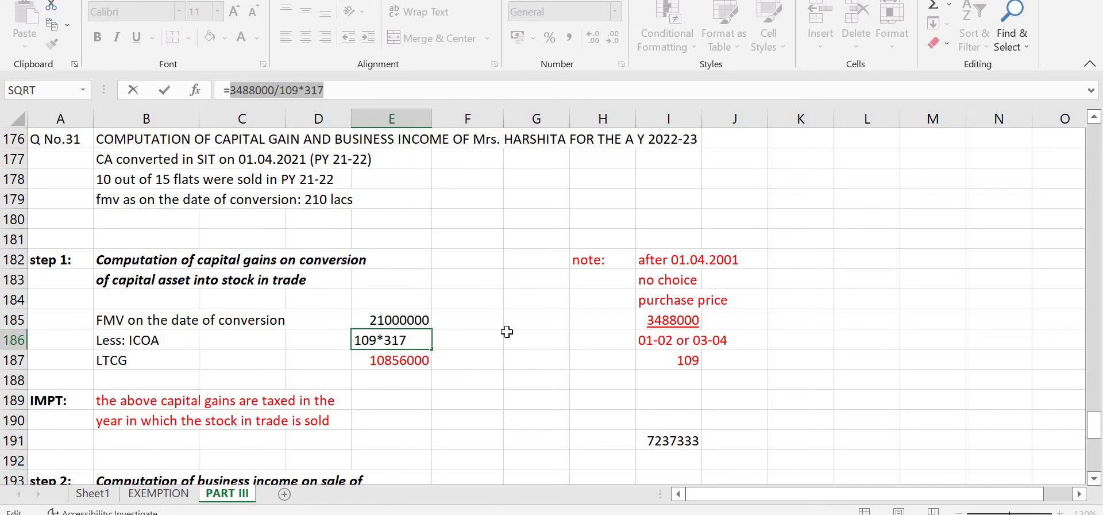
key(alt+Tab)
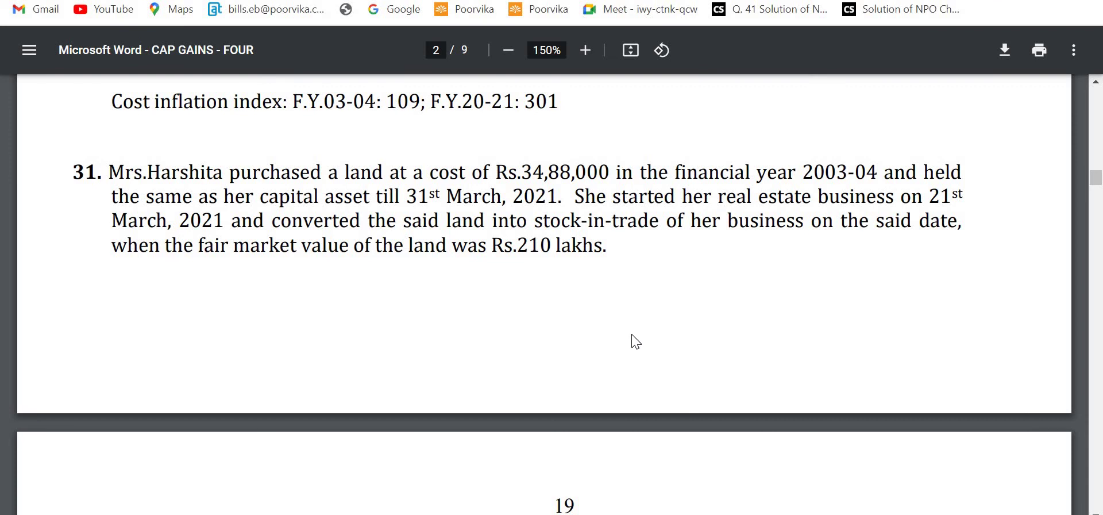
key(alt+Tab)
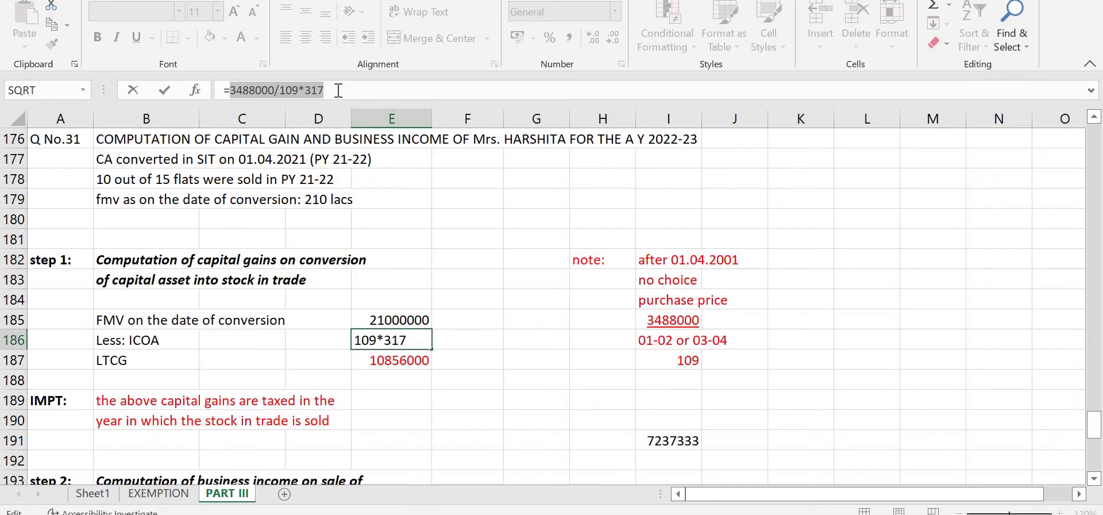
key(BackSpace)
key(BackSpace)
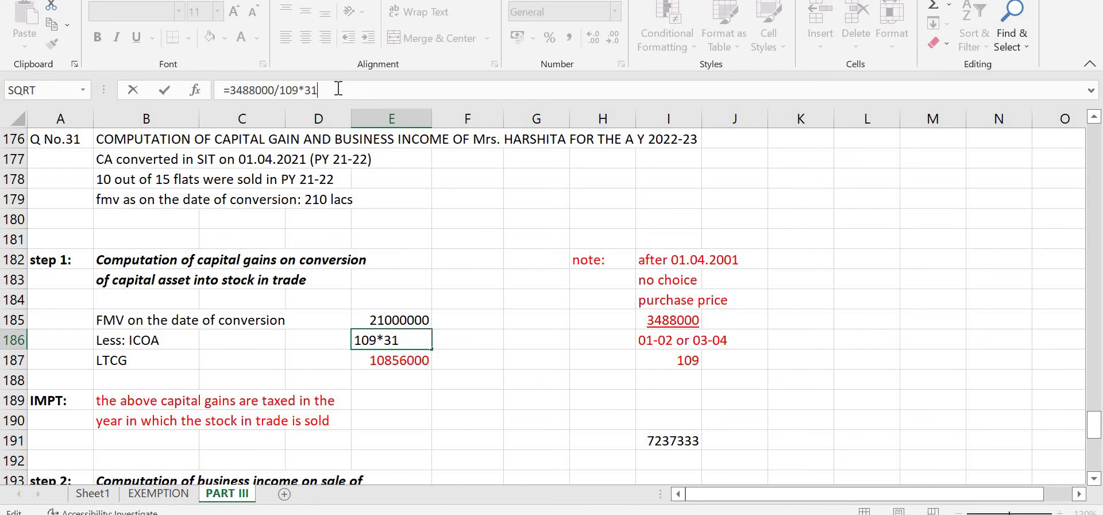
text(01)
key(Return)
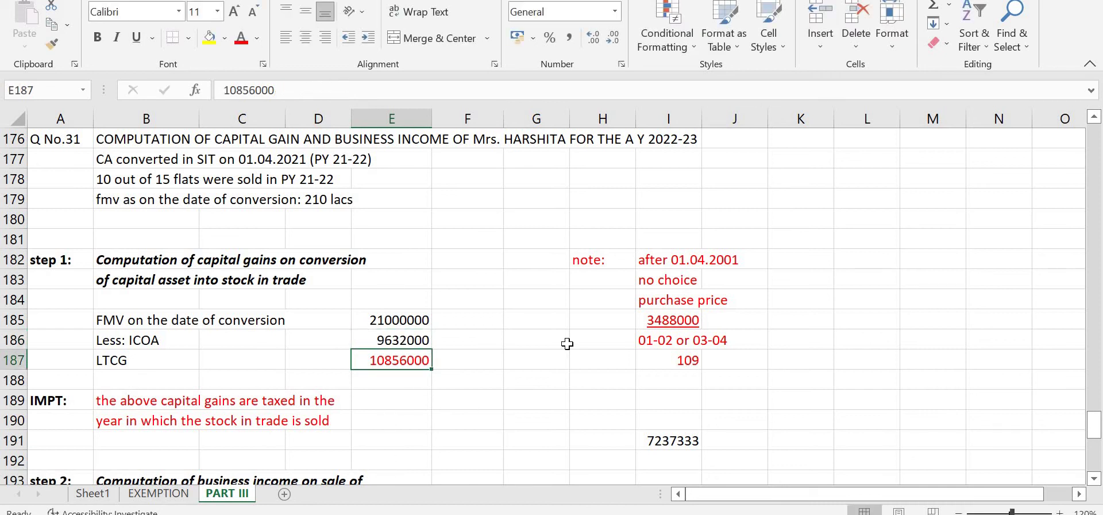
Calculate the LTCG on conversion in E187 with =E185-E186
text(=)
key(Up)
key(Up)
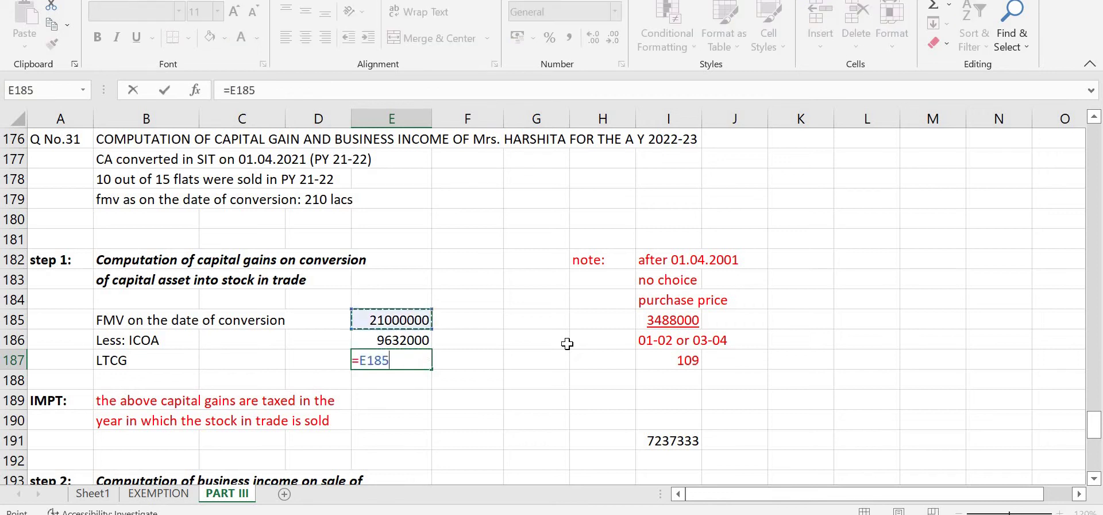
text(-)
key(Up)
key(Return)
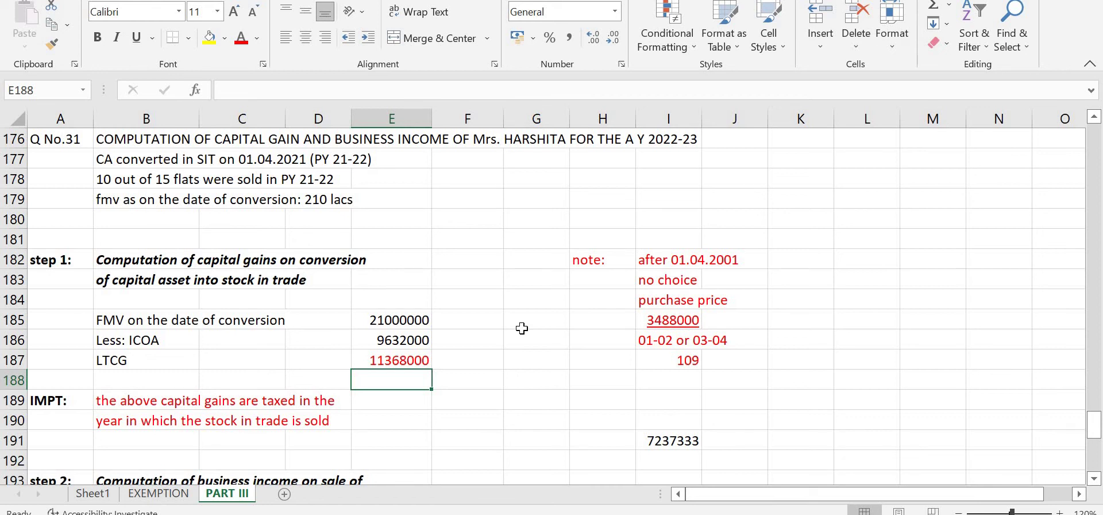
Review the ICOA formula in E186 and the step 2 business income working on the sale of 10 flats in F196:F199
click(409, 332)
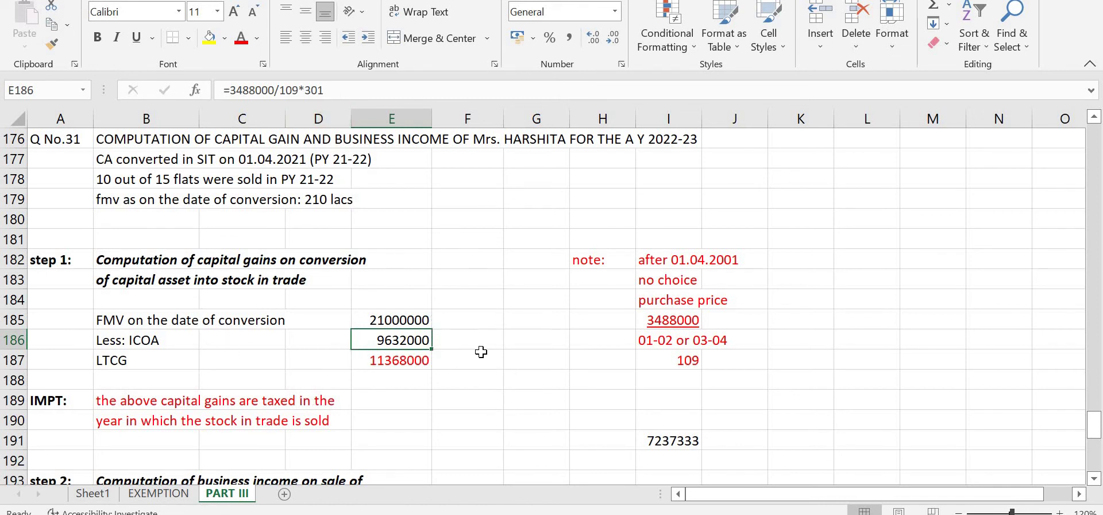
scroll(481, 352, down, 1)
scroll(481, 352, down, 2)
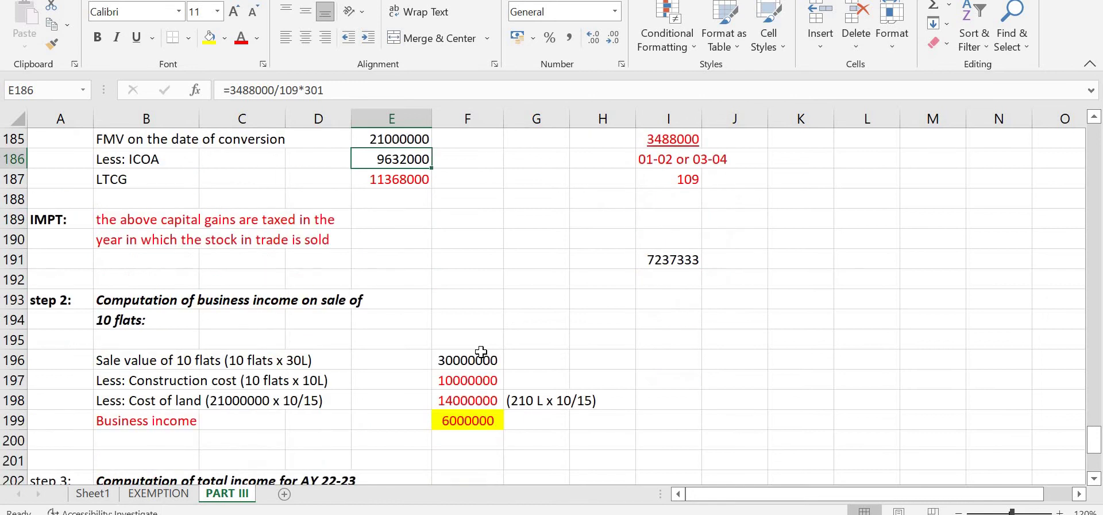
scroll(496, 295, up, 1)
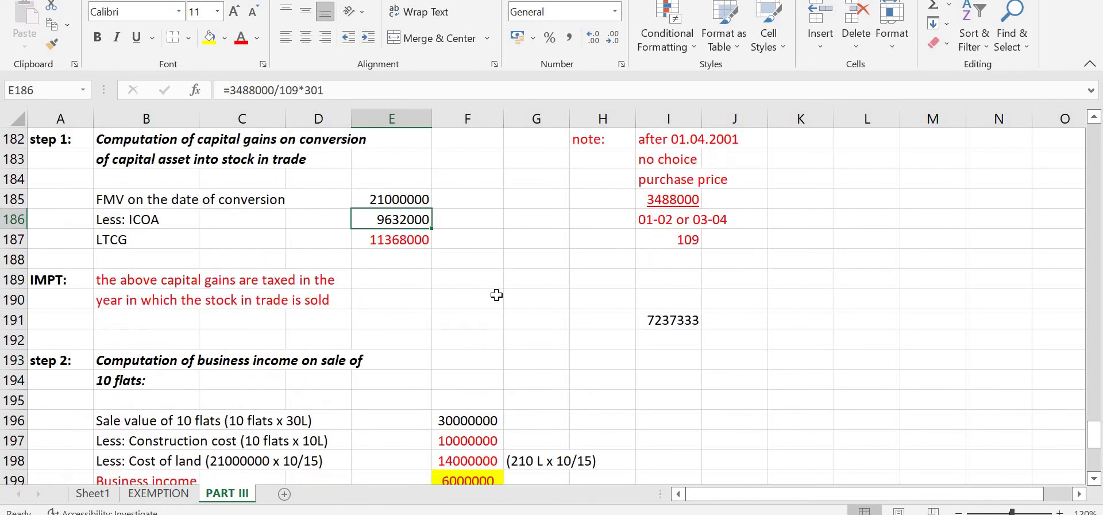
scroll(449, 340, down, 1)
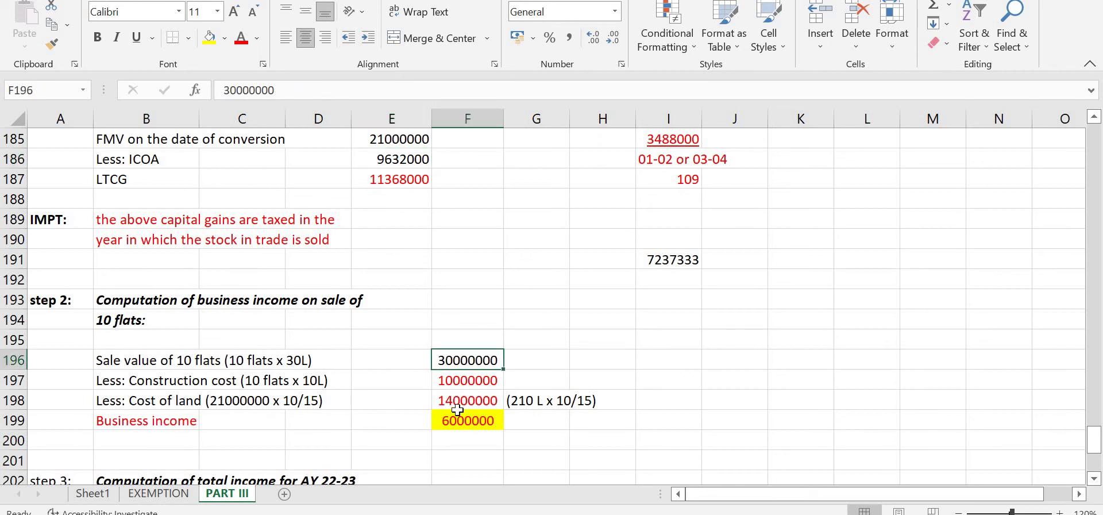
click(460, 380)
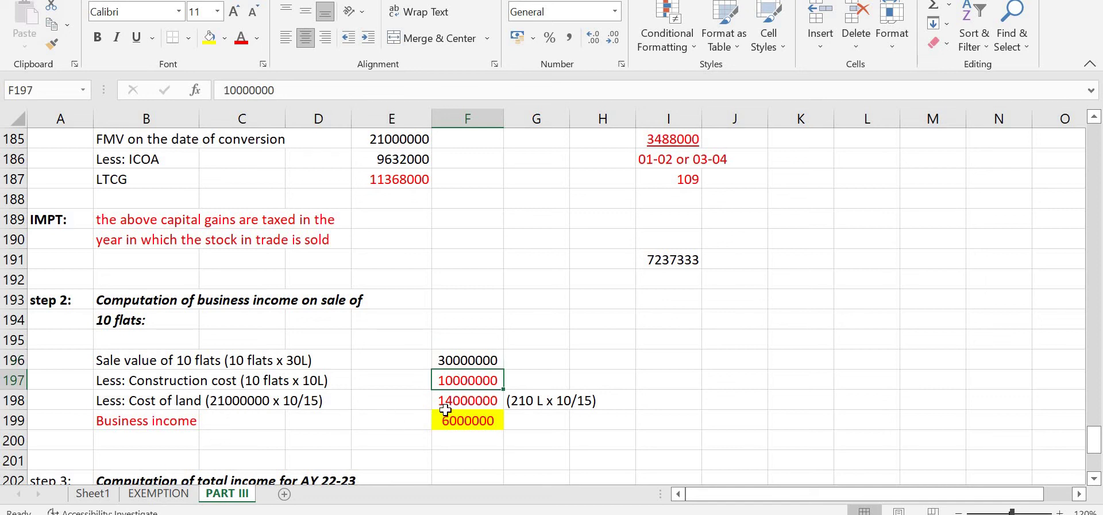
click(462, 418)
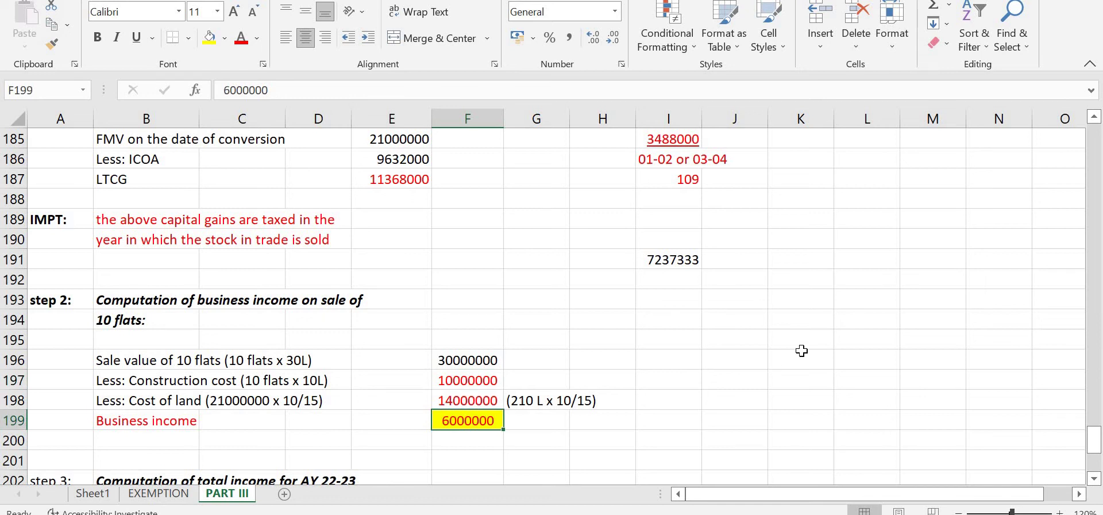
scroll(802, 351, down, 2)
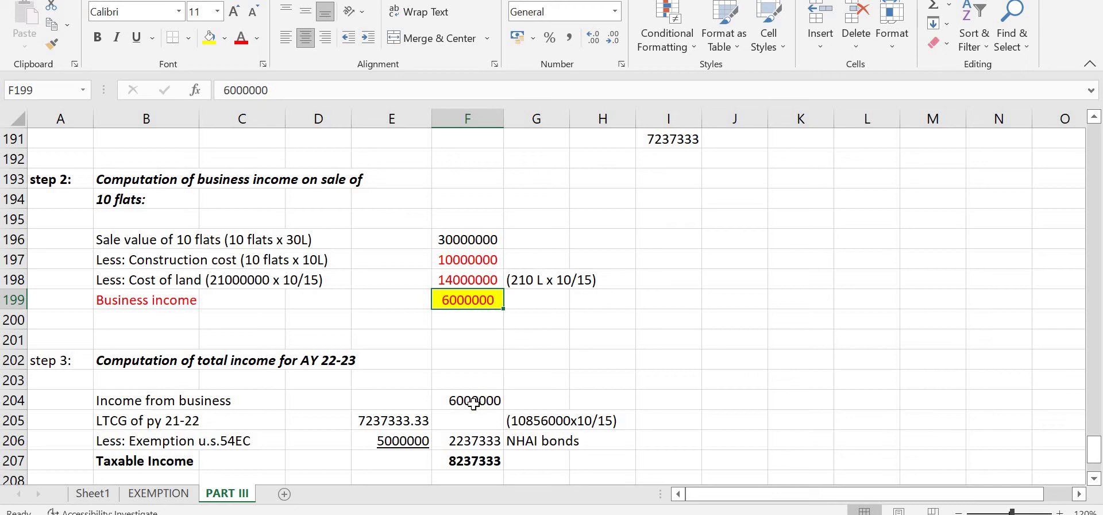
Update the LTCG of PY 21-22 formula in E205 to =11368000*10/15
click(365, 425)
scroll(627, 328, up, 2)
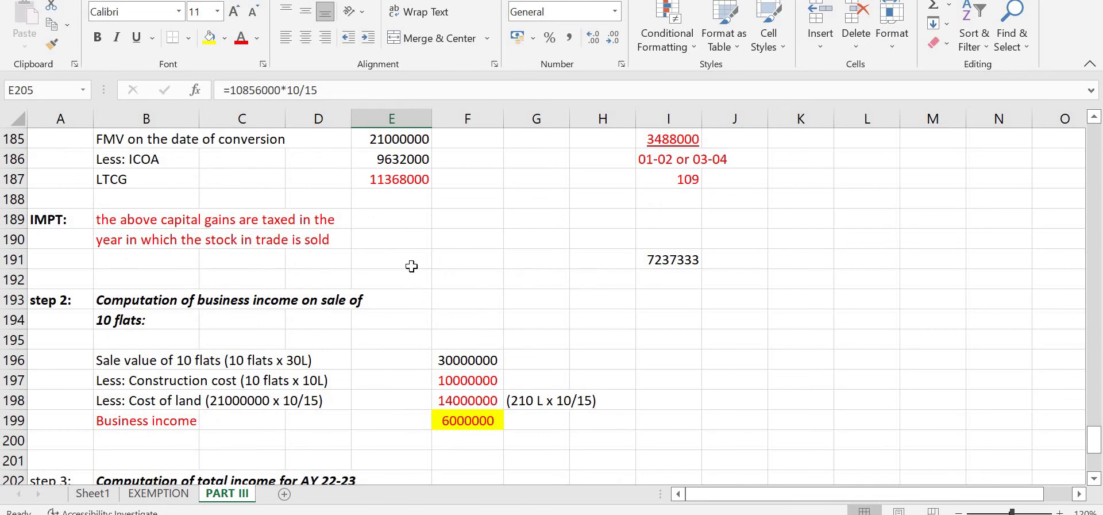
click(262, 92)
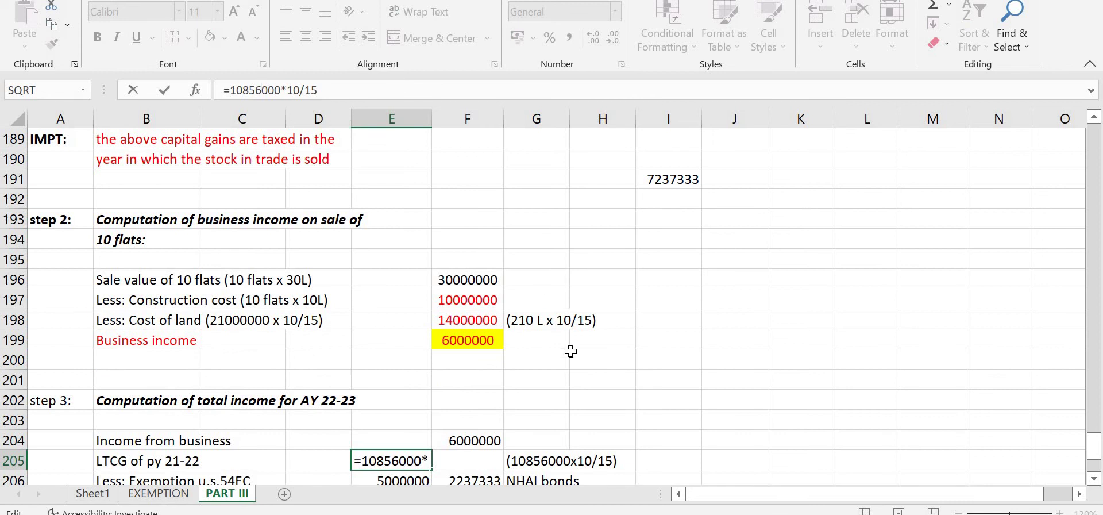
scroll(571, 351, up, 1)
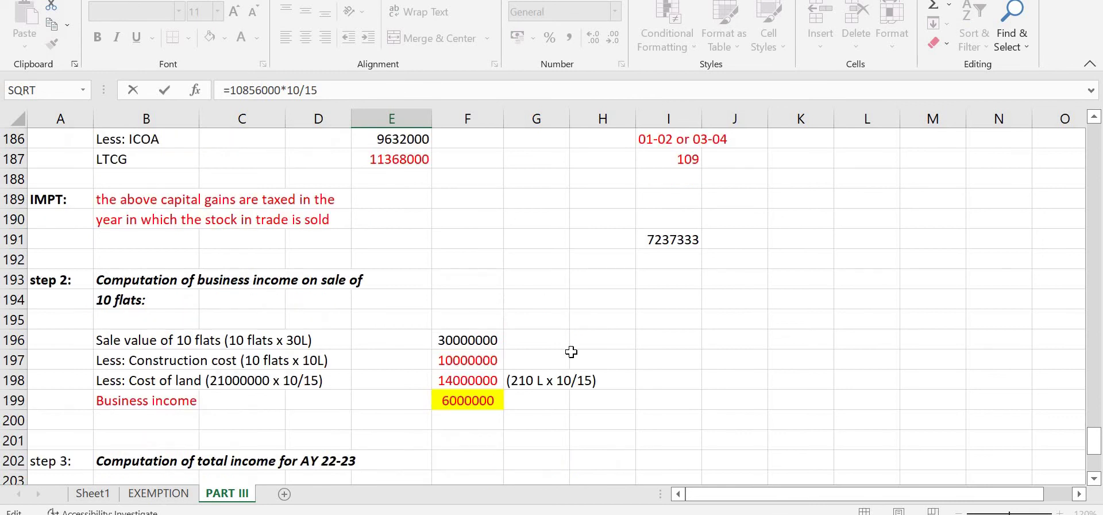
scroll(571, 352, down, 1)
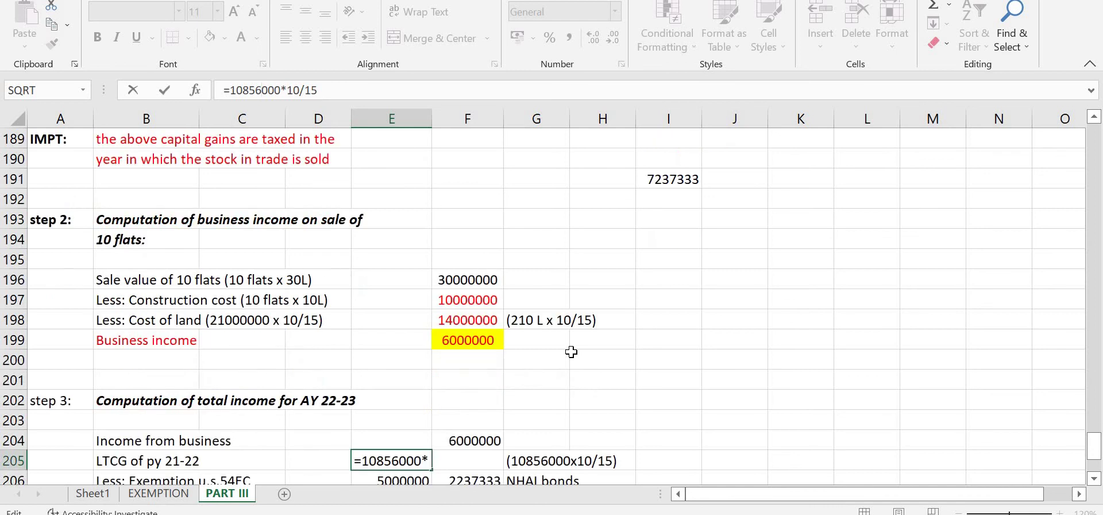
key(BackSpace)
key(BackSpace)
key(BackSpace)
key(BackSpace)
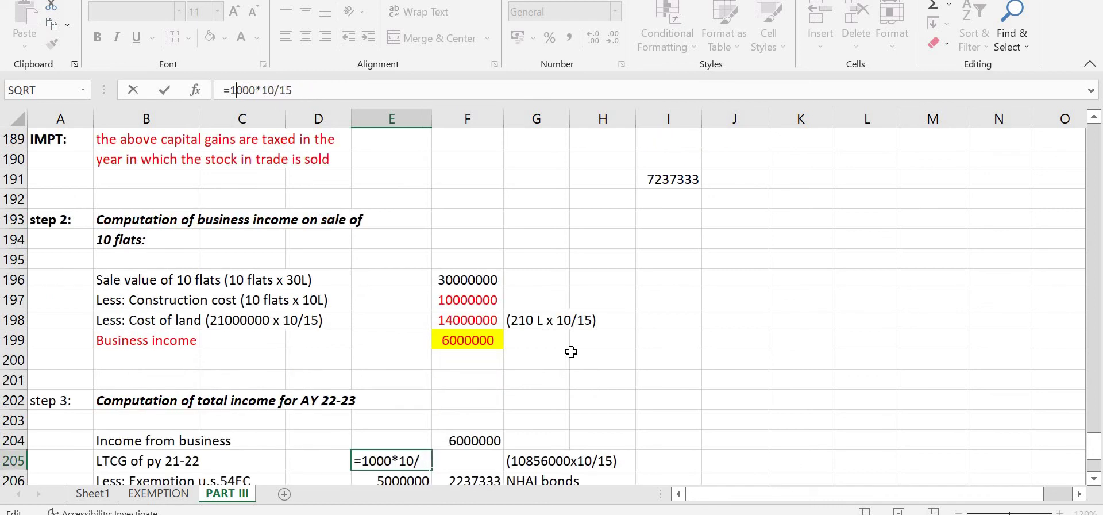
text(1368)
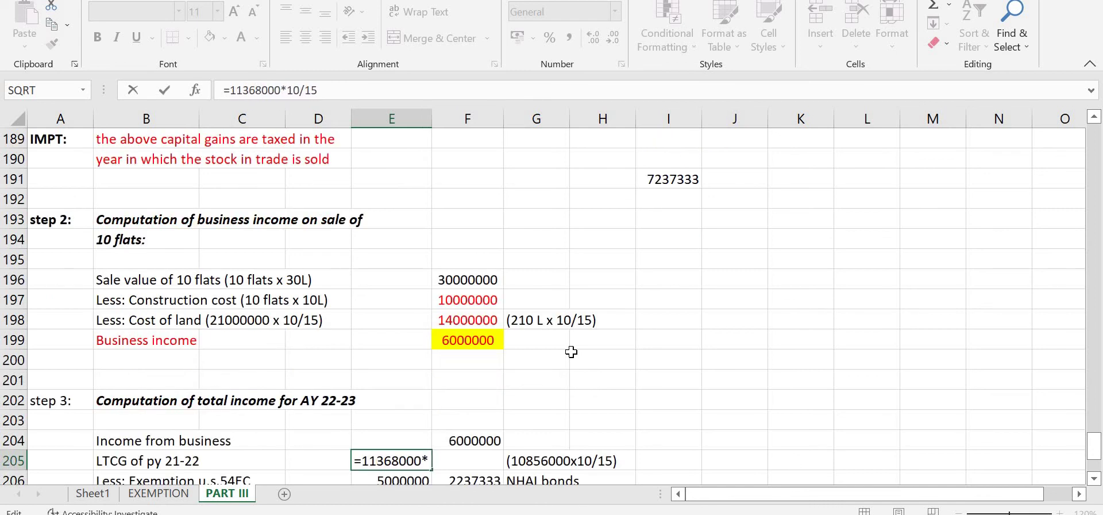
key(Return)
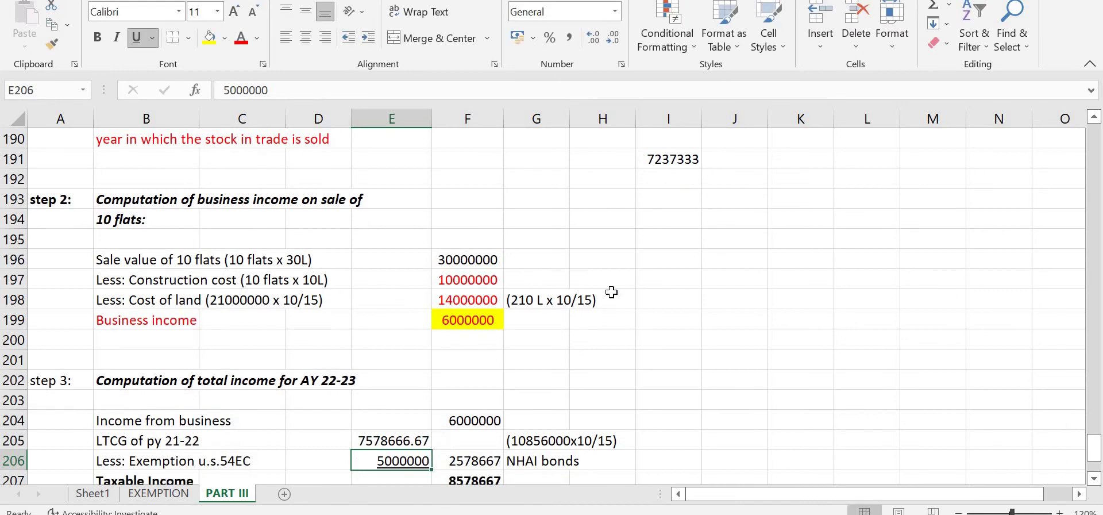
scroll(613, 293, down, 1)
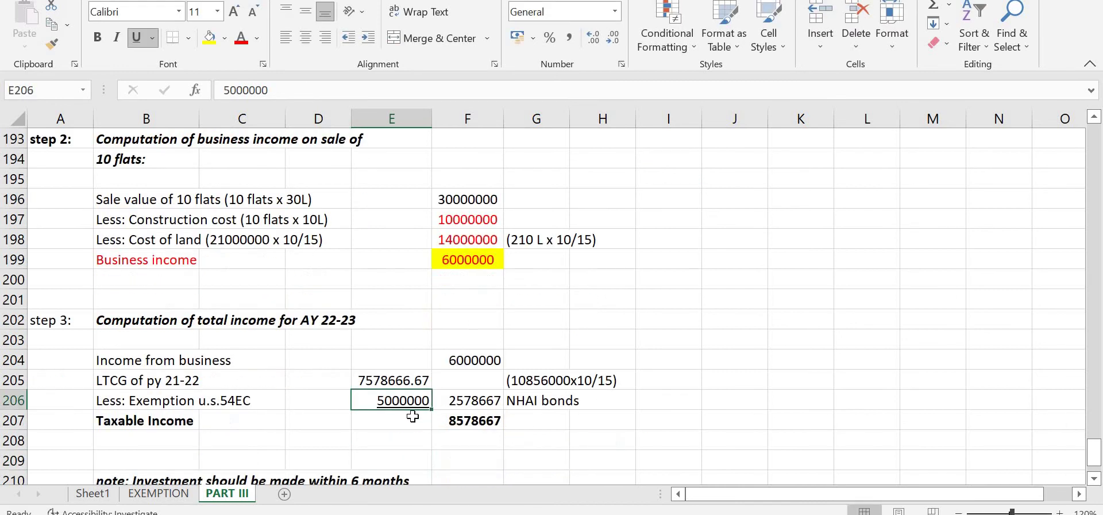
Review the step 3 total income formulas in E205:F207 and the 6-month investment note below, and switch to the capital gains PDF in the browser
click(470, 400)
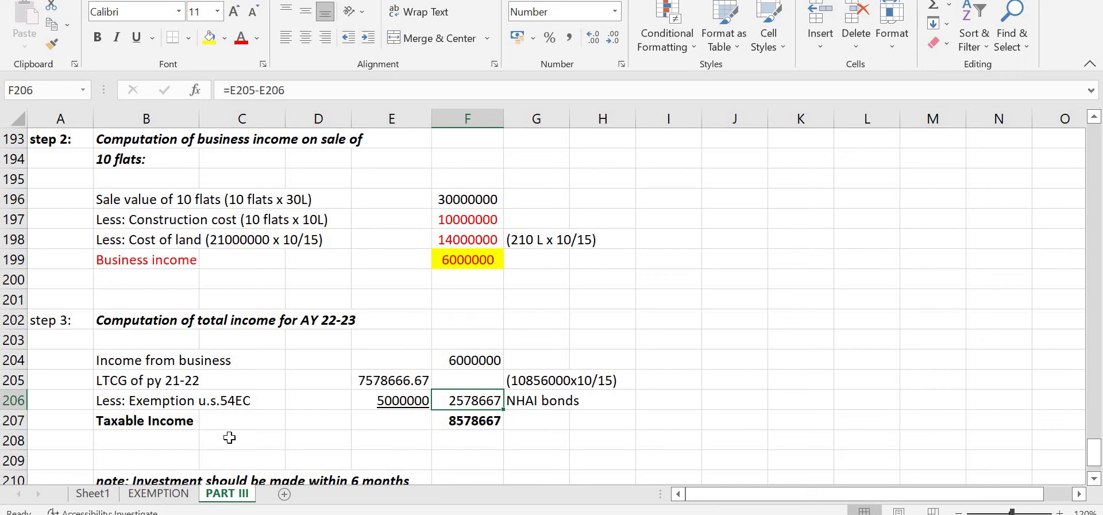
click(380, 382)
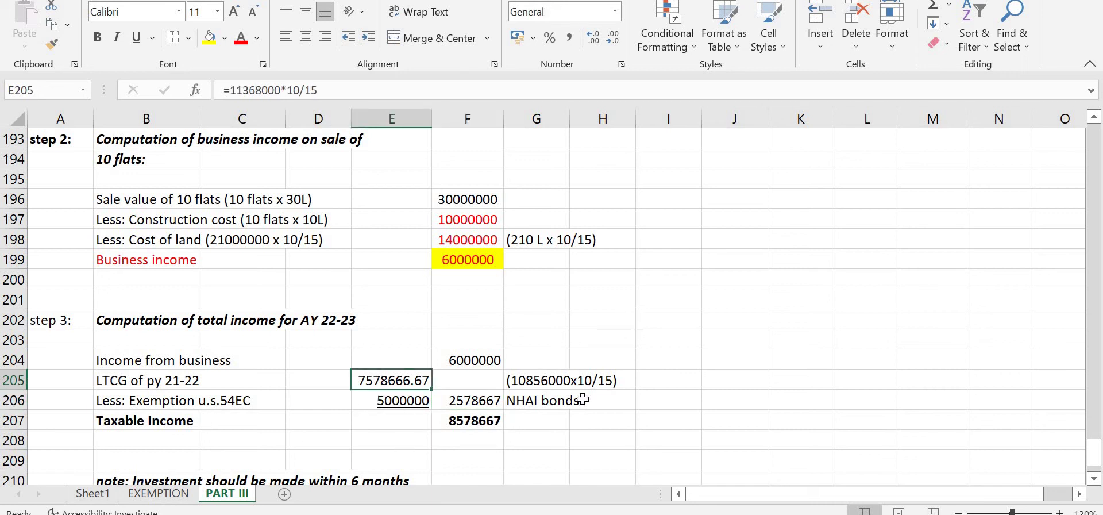
click(406, 404)
click(470, 406)
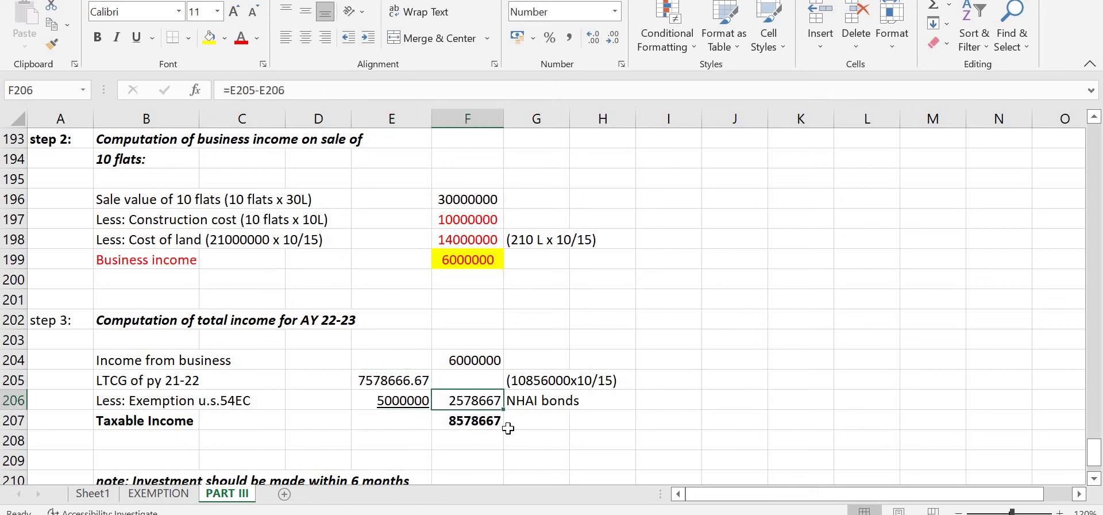
click(490, 422)
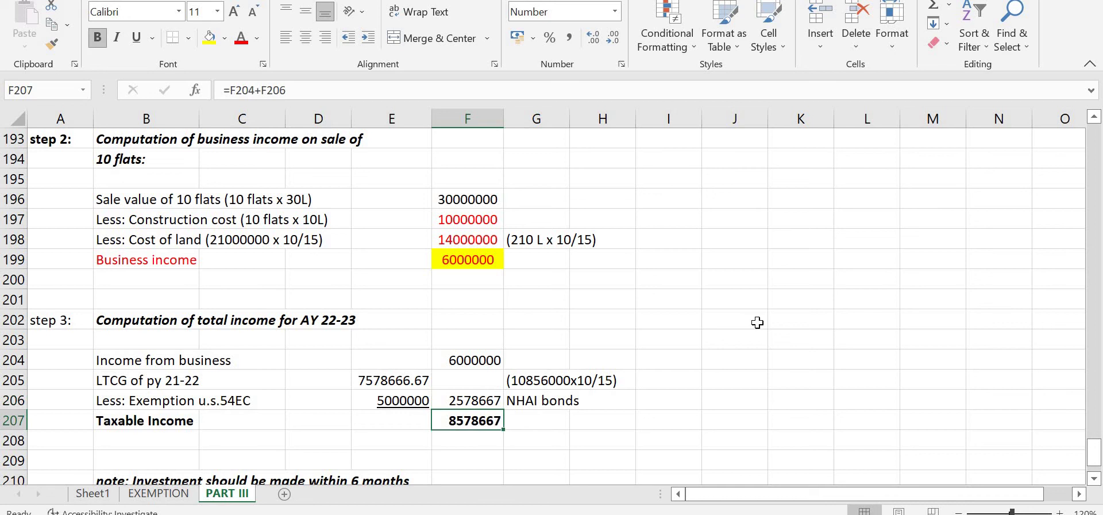
scroll(757, 323, down, 2)
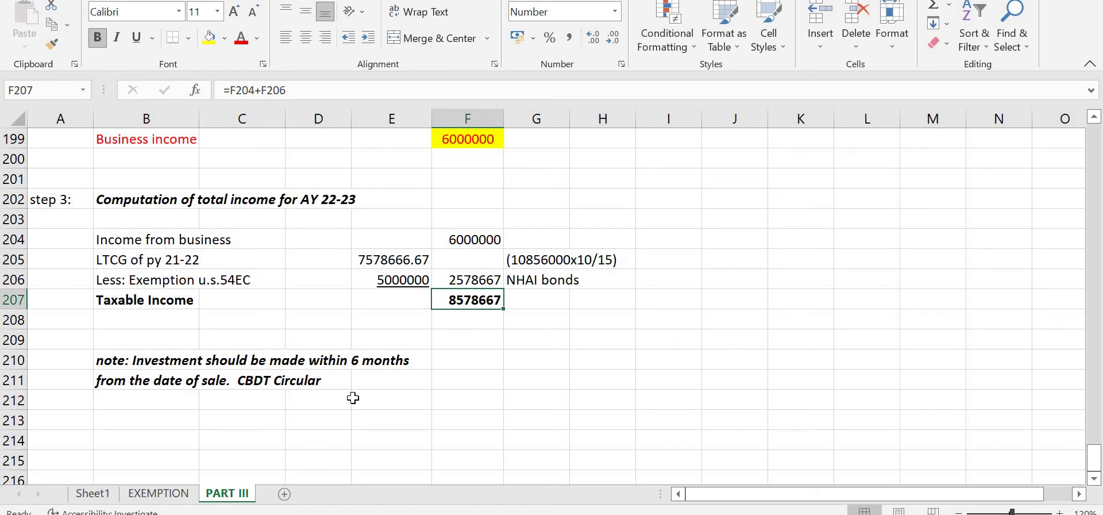
scroll(774, 328, up, 2)
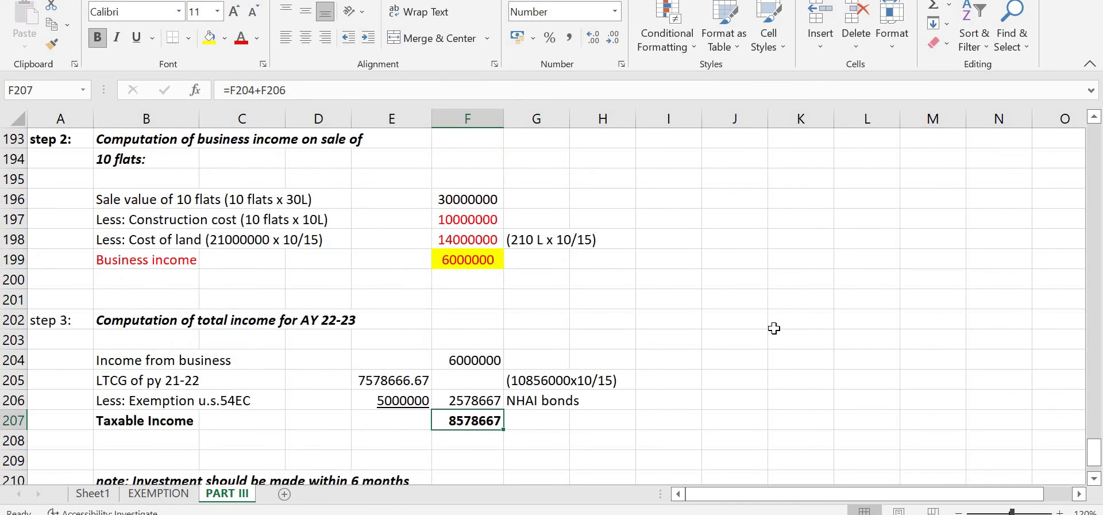
key(alt+Tab)
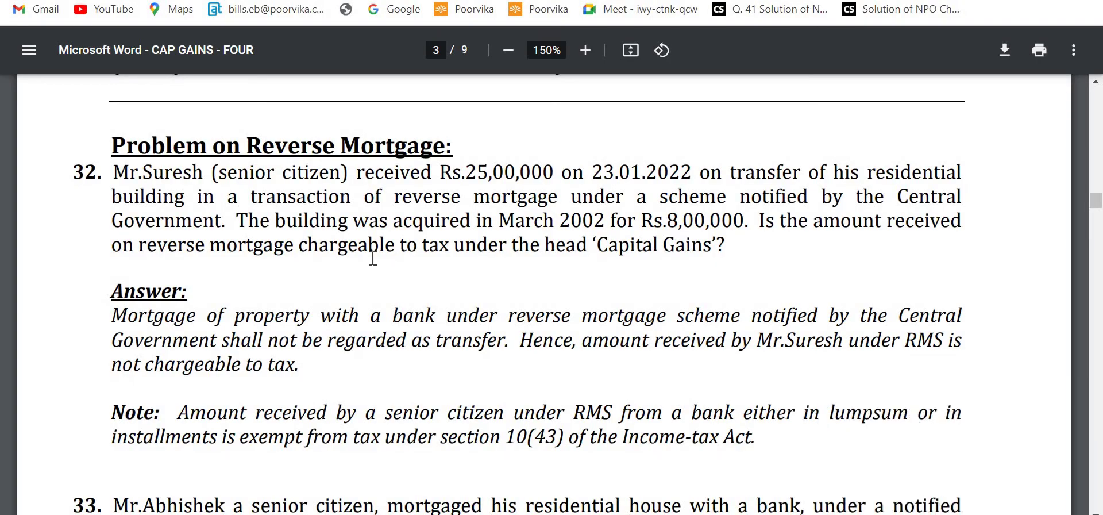